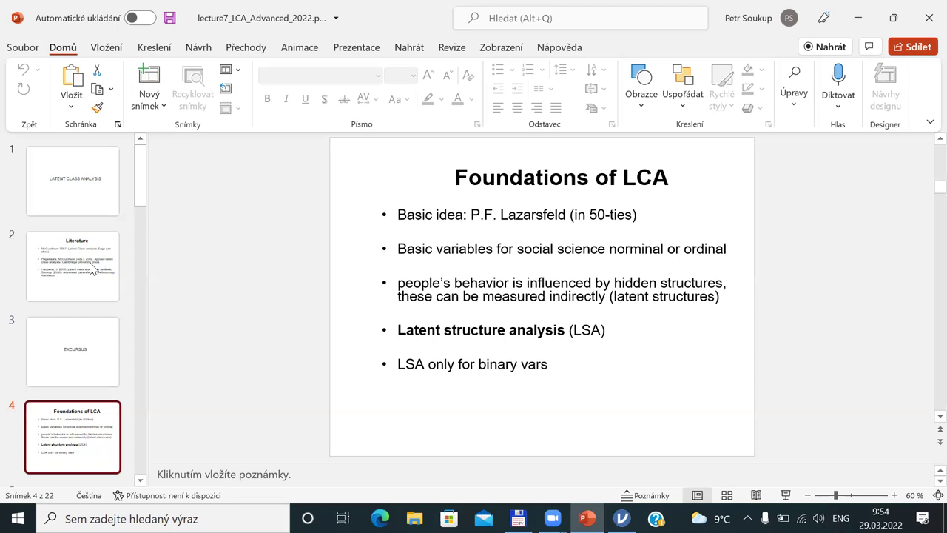
# Step: Advance the presentation to the LCA slide with the basic equation and switch to Total Commander
pyautogui.press('Down')
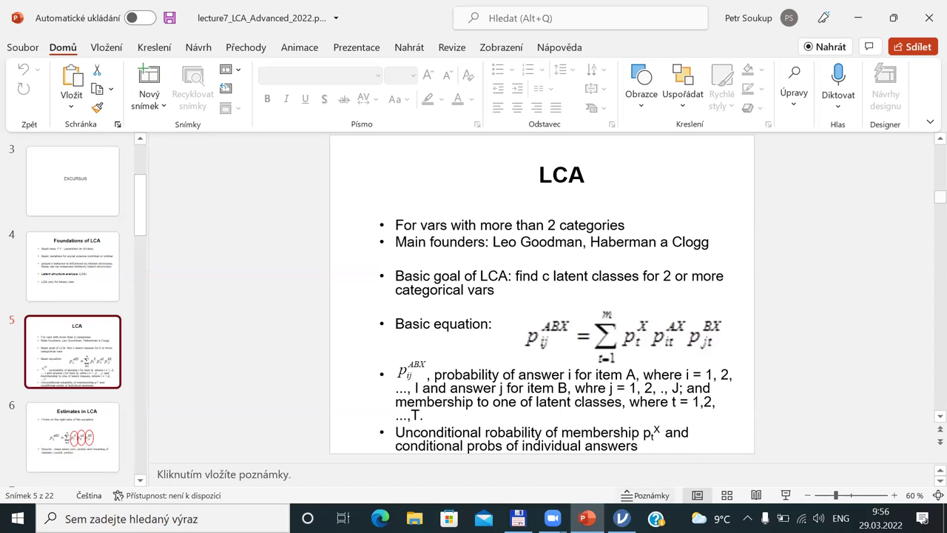
pyautogui.moveTo(622, 518)
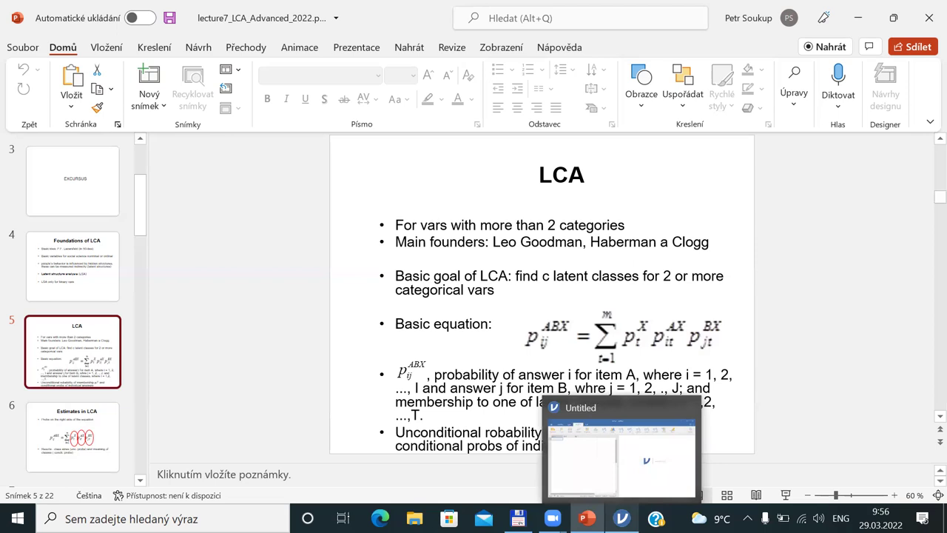
pyautogui.moveTo(518, 518)
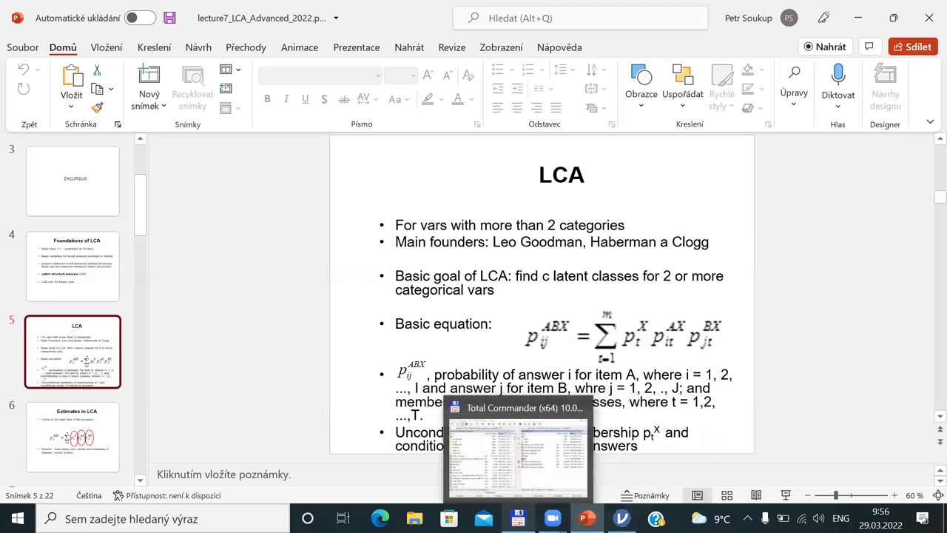
pyautogui.click(518, 518)
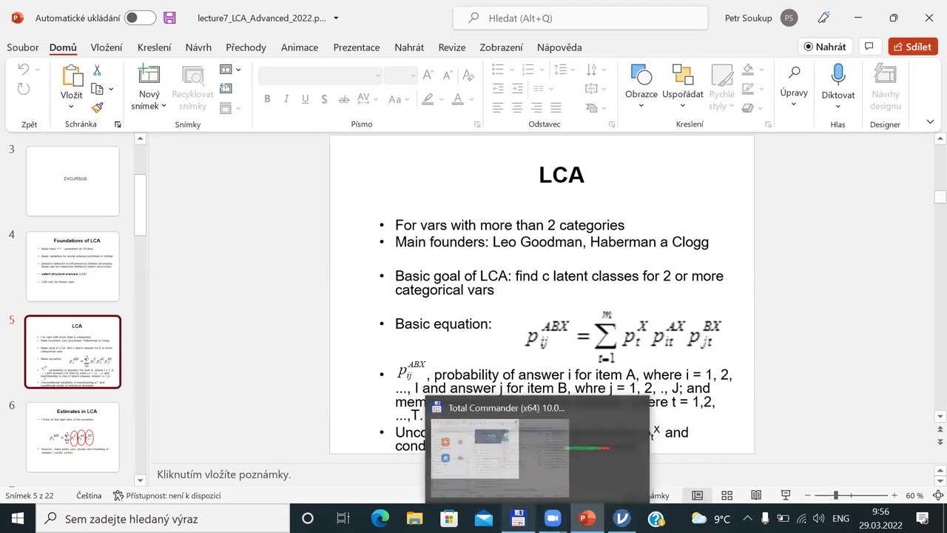
# Step: Open math_4_lca.sav from the LCA data folder in SPSS and display its variable definitions, selecting the ASBM01A variable
pyautogui.doubleClick(530, 155)
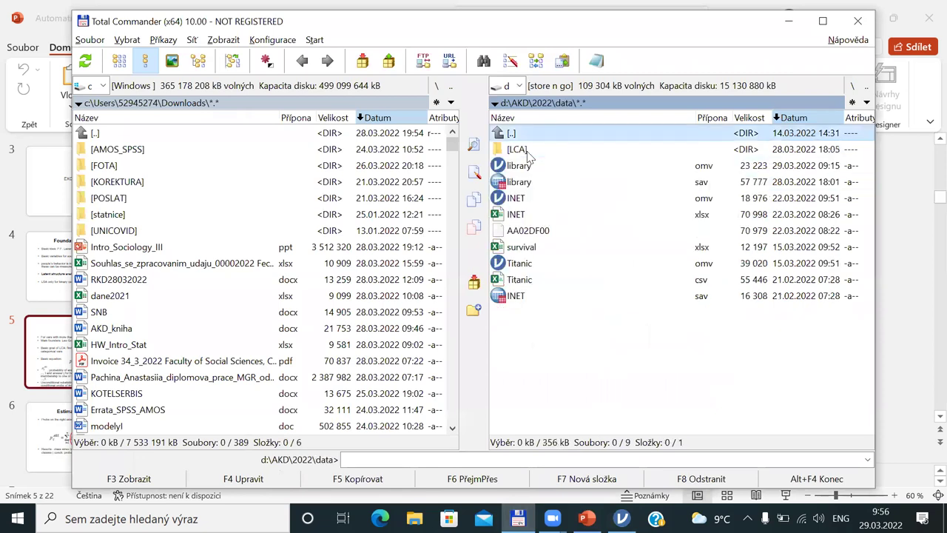
pyautogui.click(529, 154)
pyautogui.press('Down')
pyautogui.press('Down')
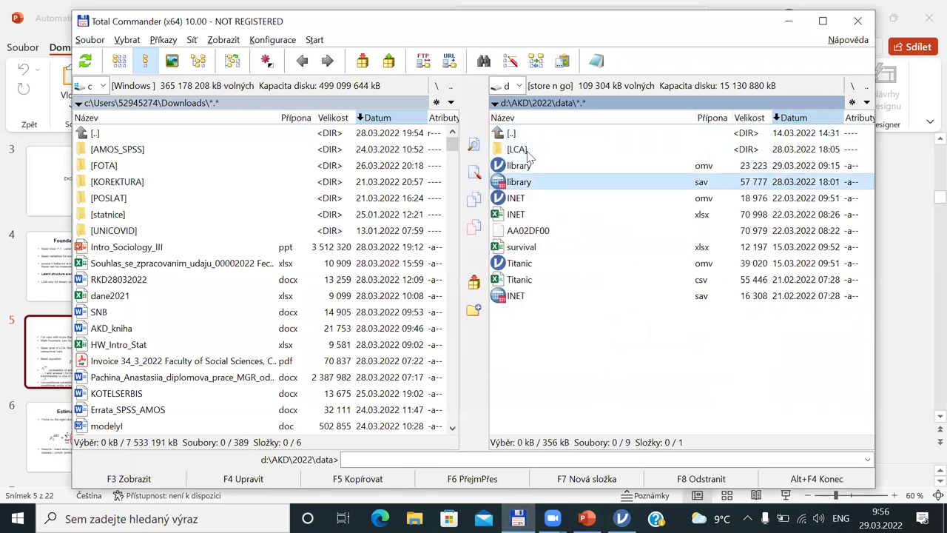
pyautogui.doubleClick(530, 155)
pyautogui.doubleClick(530, 155)
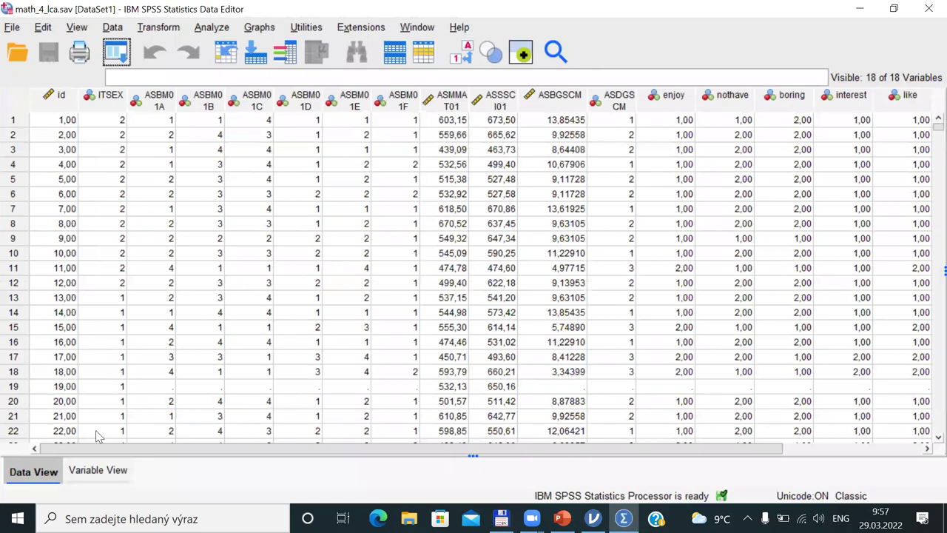
pyautogui.click(83, 473)
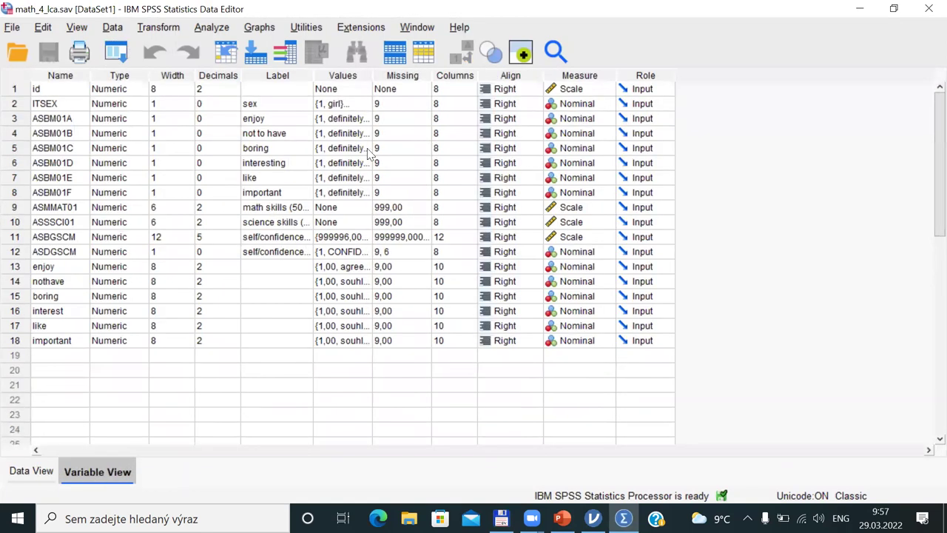
pyautogui.click(69, 120)
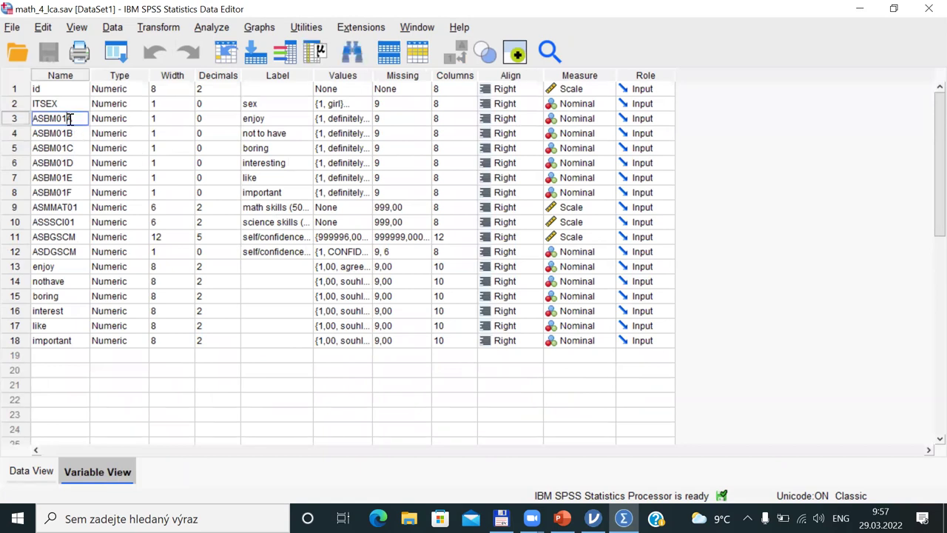
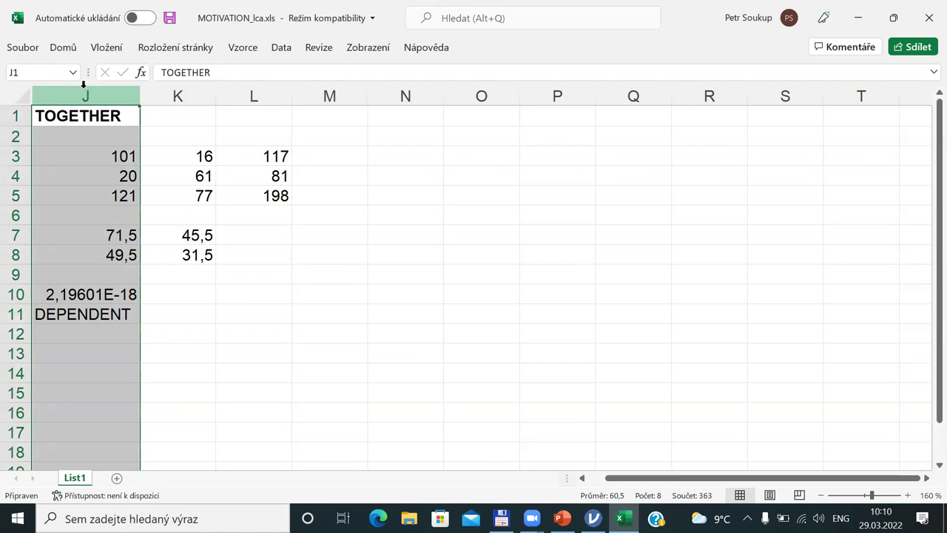
# Step: Examine the TOGETHER table's observed counts in J3:K4 along with its row and column totals
pyautogui.click(76, 117)
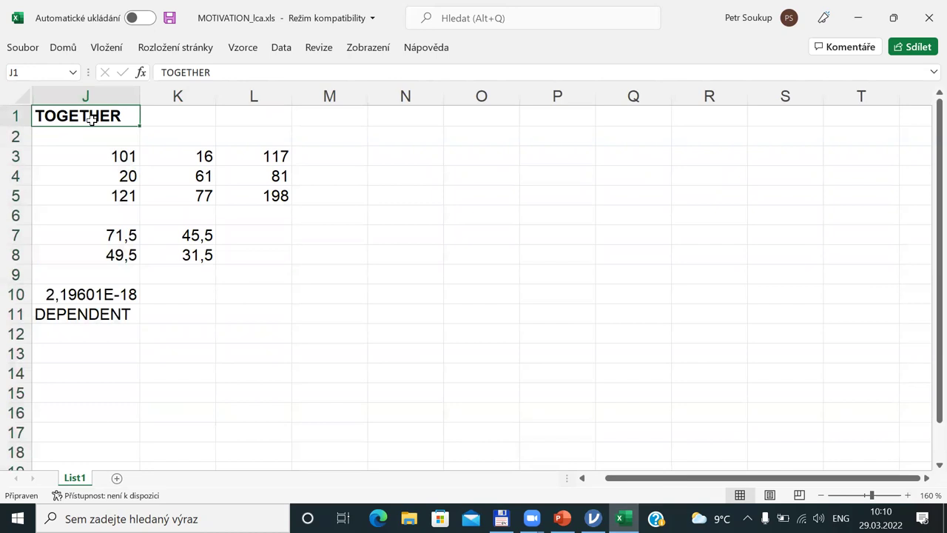
pyautogui.moveTo(120, 156); pyautogui.dragTo(172, 175)
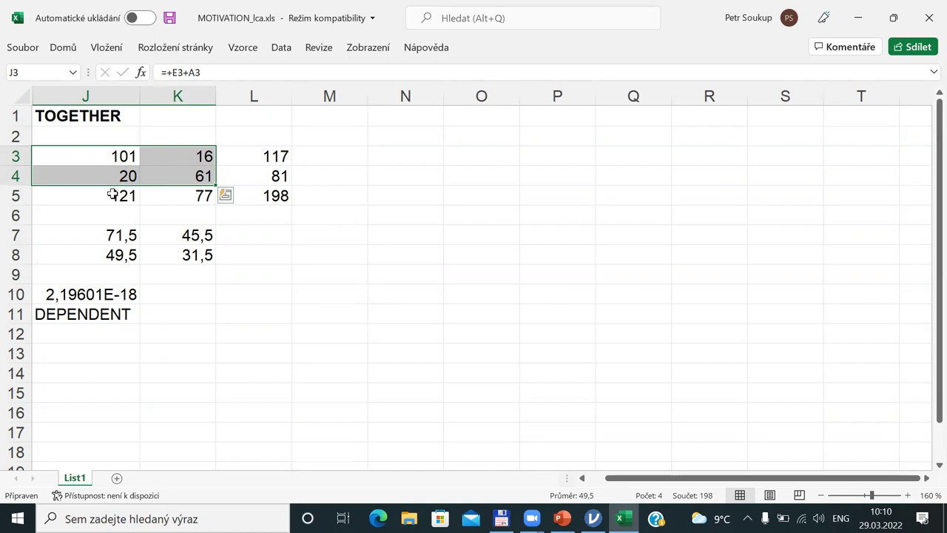
pyautogui.click(98, 153)
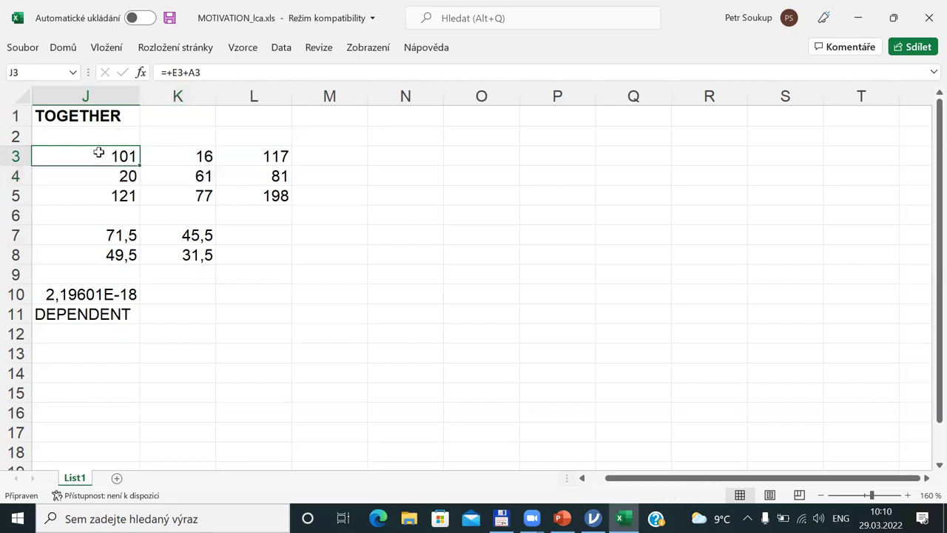
pyautogui.click(180, 159)
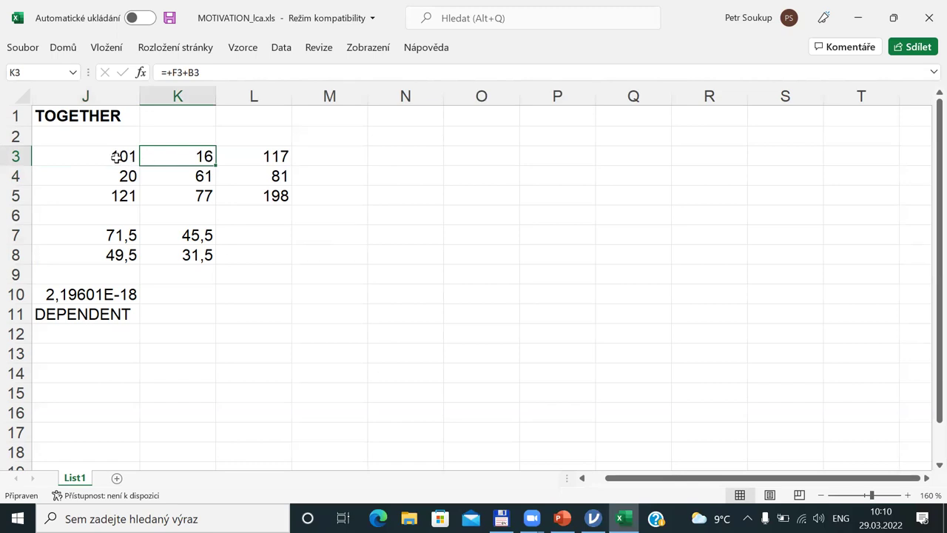
pyautogui.moveTo(108, 155); pyautogui.dragTo(203, 192)
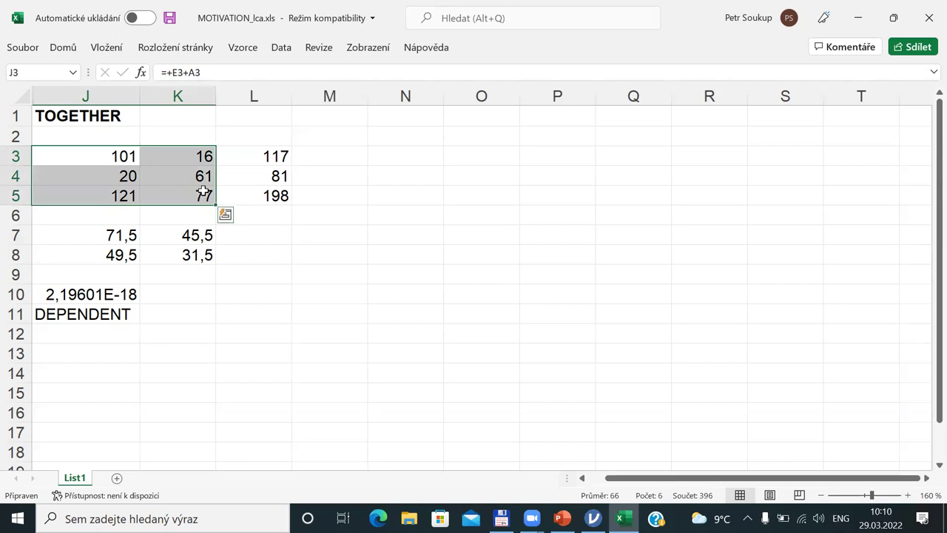
pyautogui.moveTo(123, 155); pyautogui.dragTo(284, 195)
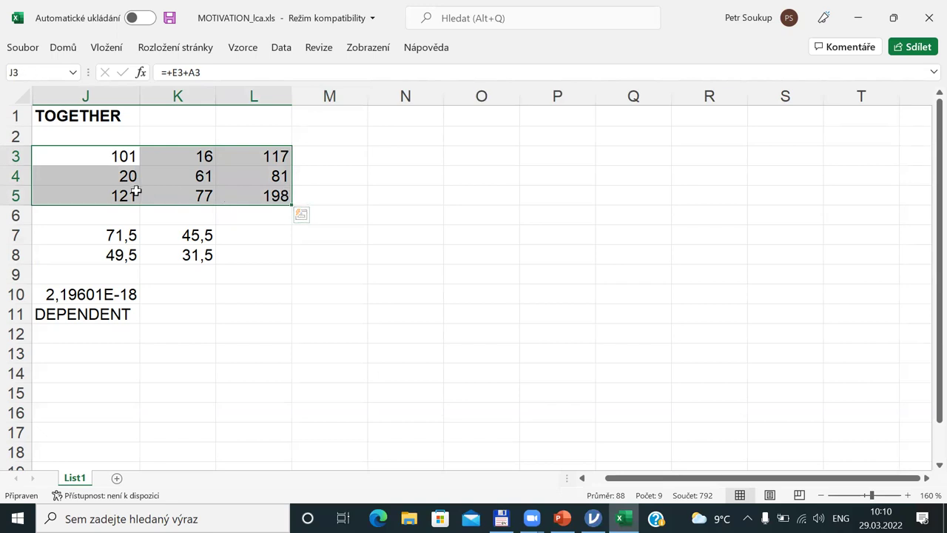
pyautogui.moveTo(114, 163); pyautogui.dragTo(185, 178)
# Step: Inspect the expected-count formulas in J7:K8, the CHITEST formula in J10 and the conclusion in J11
pyautogui.moveTo(136, 235); pyautogui.dragTo(180, 257)
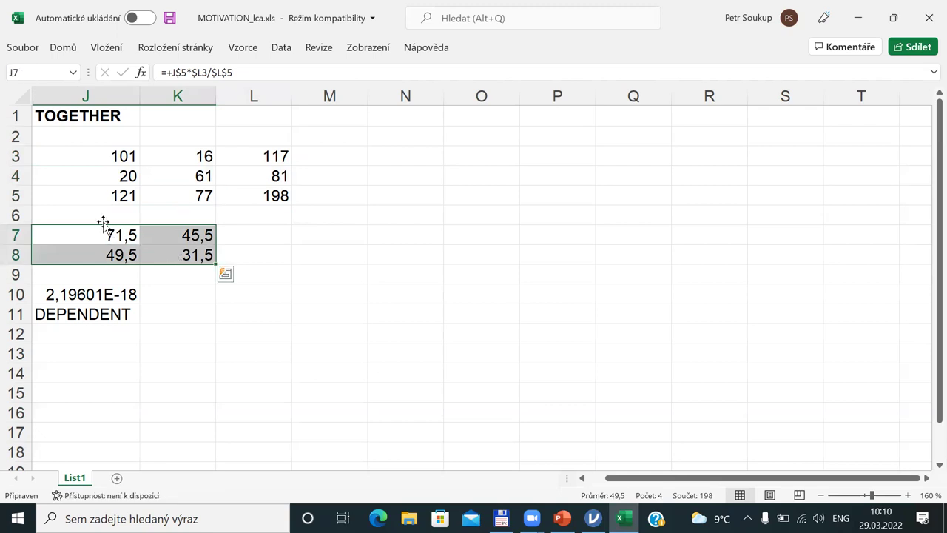
pyautogui.click(104, 232)
pyautogui.doubleClick(104, 233)
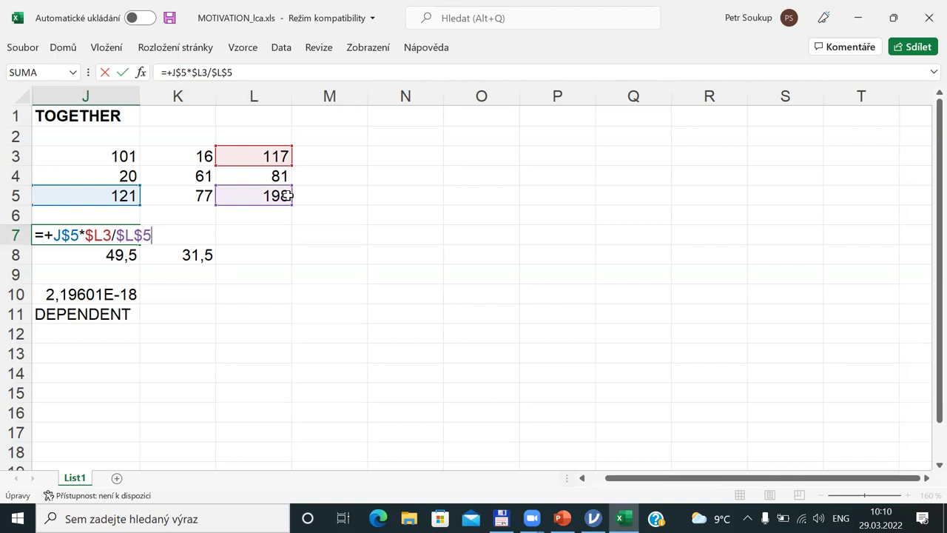
pyautogui.hotkey('ctrl', 'Return')
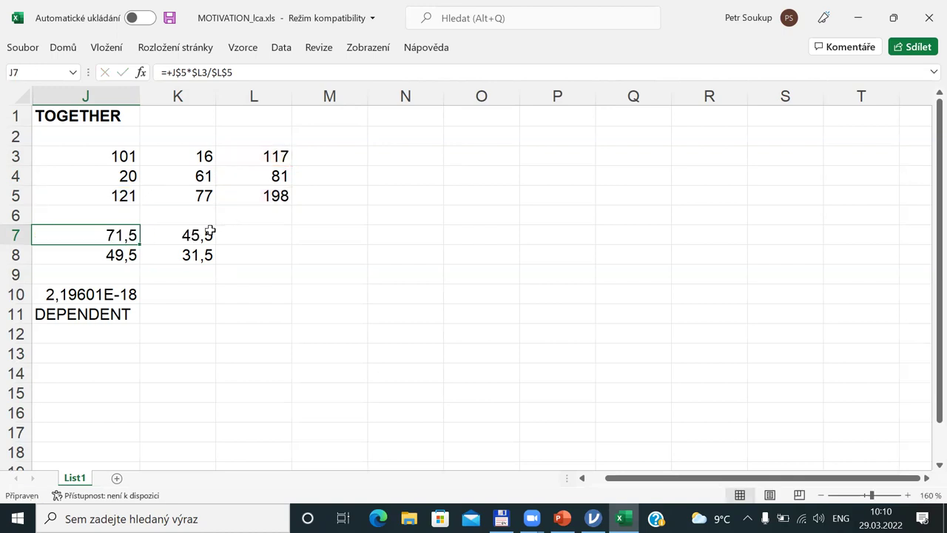
pyautogui.click(181, 231)
pyautogui.click(121, 257)
pyautogui.click(184, 255)
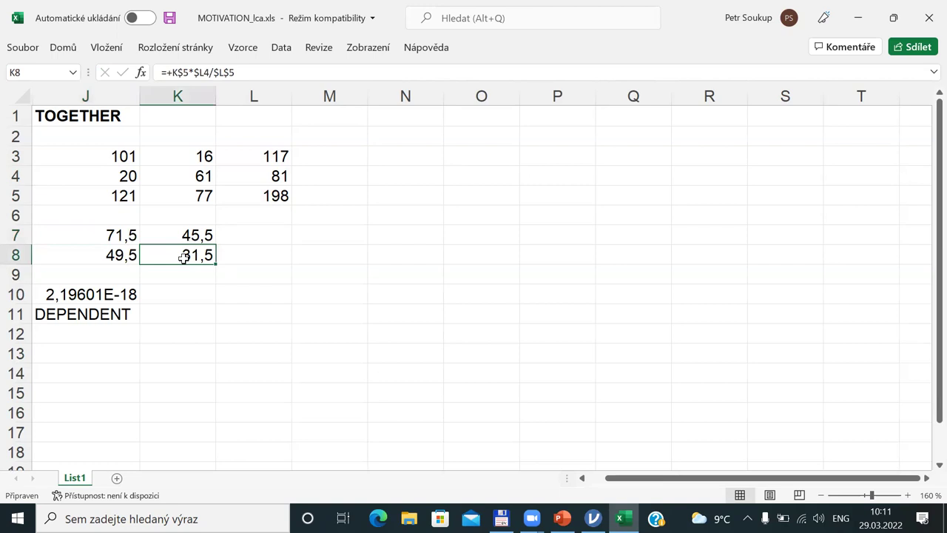
pyautogui.click(99, 290)
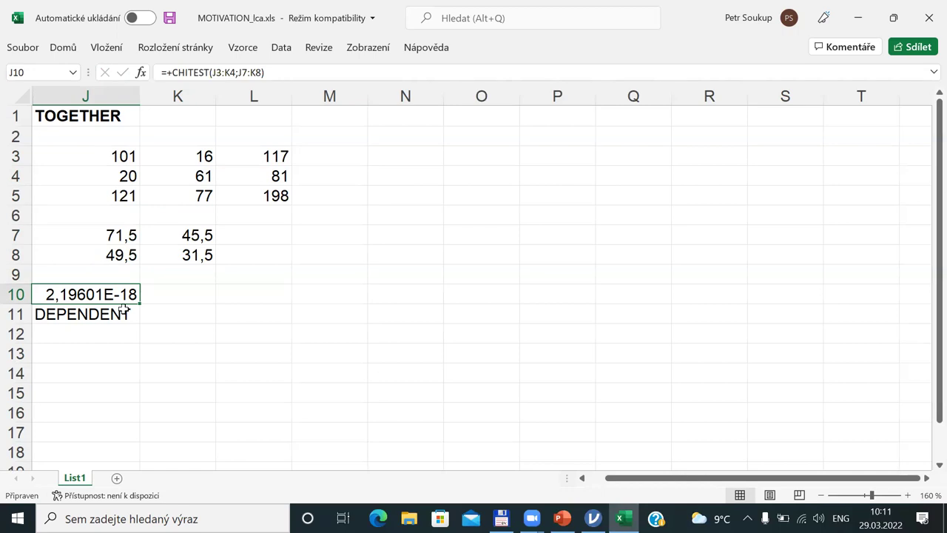
pyautogui.click(79, 313)
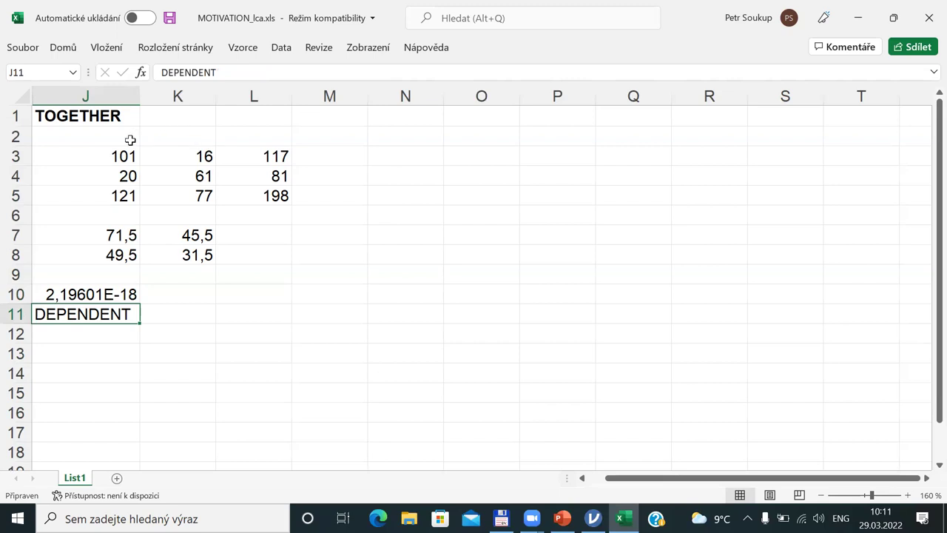
# Step: Compare the TOGETHER table's inner cells J3:K4 with its column totals and the grand total in L5
pyautogui.moveTo(117, 154); pyautogui.dragTo(202, 197)
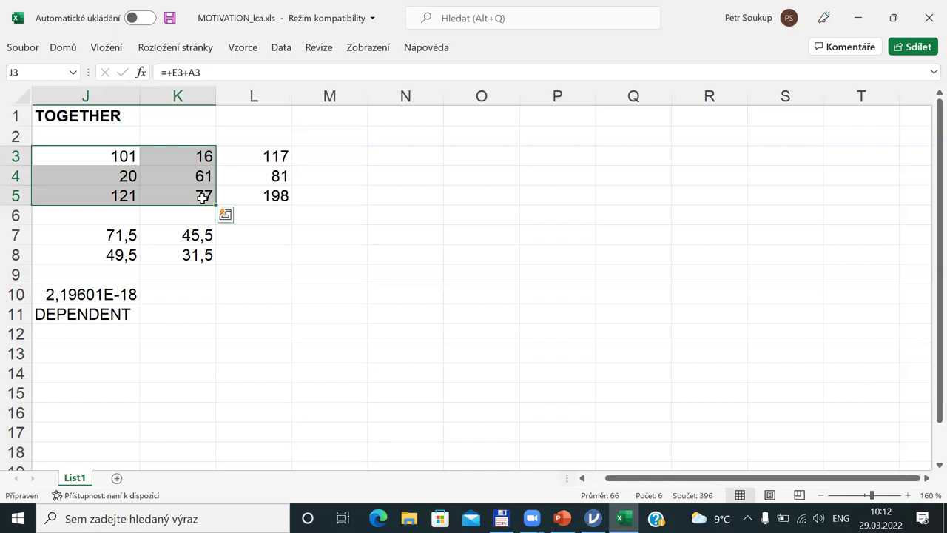
pyautogui.moveTo(106, 161); pyautogui.dragTo(186, 176)
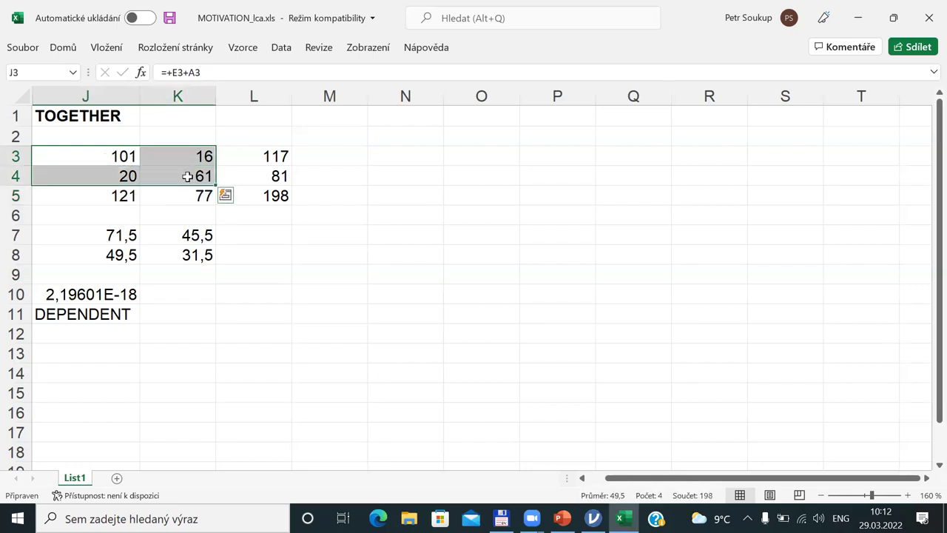
pyautogui.click(264, 196)
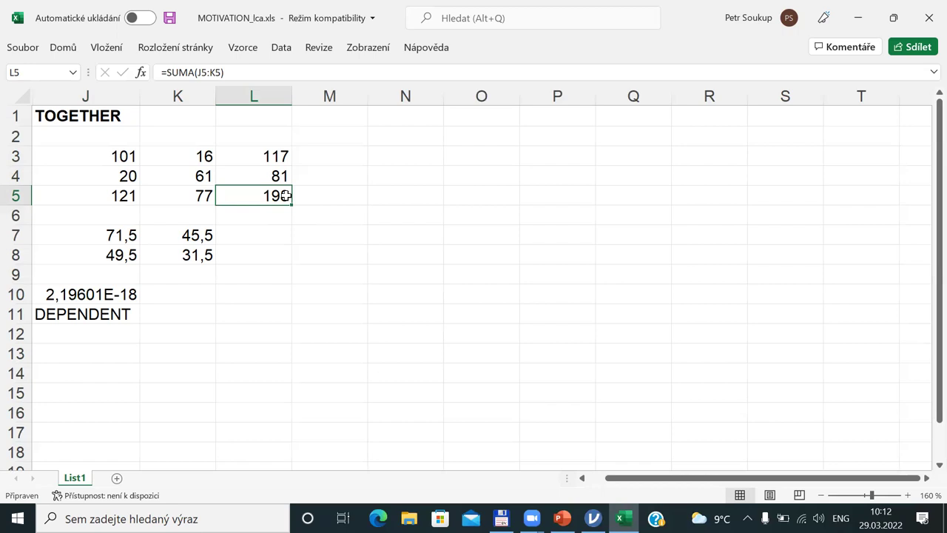
pyautogui.moveTo(111, 157); pyautogui.dragTo(190, 196)
pyautogui.moveTo(114, 155); pyautogui.dragTo(195, 175)
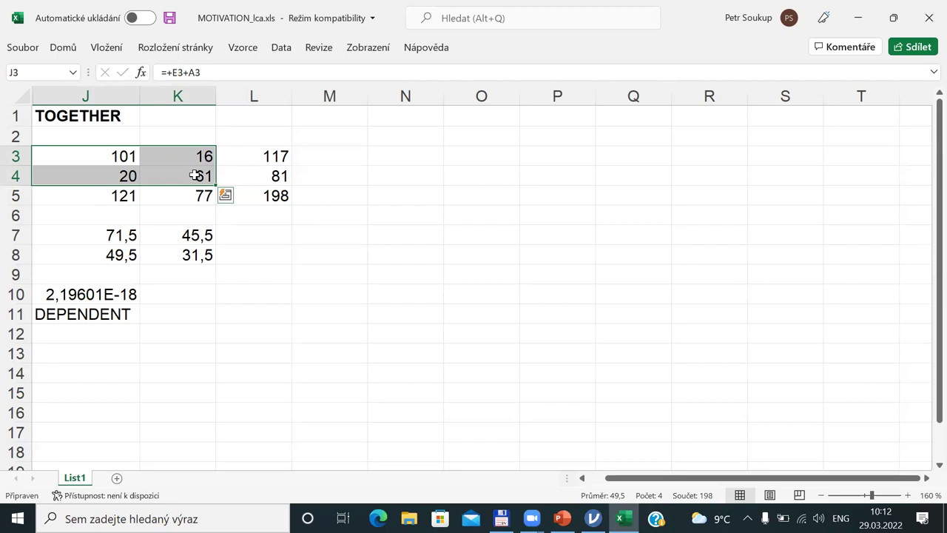
# Step: Reveal the hidden columns I back through B by widening them one after another to show the Group A and Group B tables
pyautogui.moveTo(34, 93); pyautogui.dragTo(163, 93)
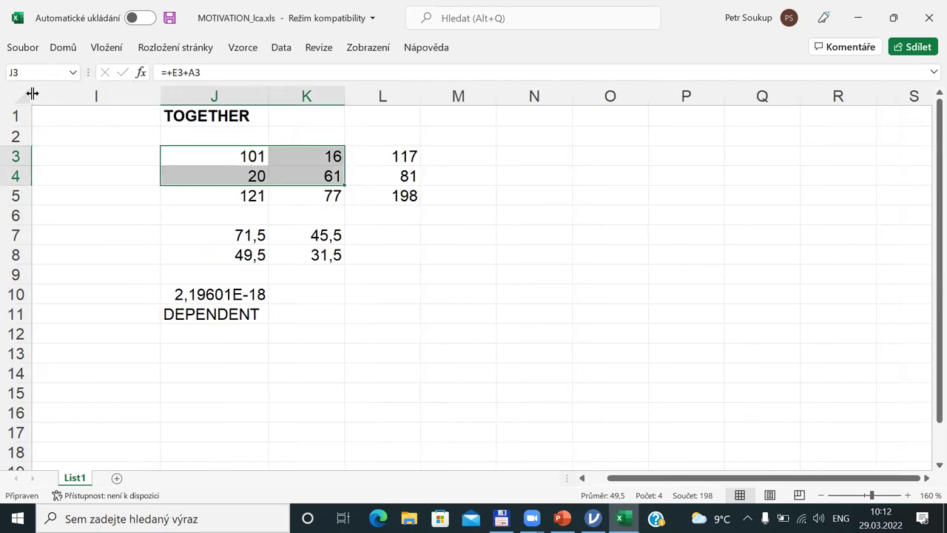
pyautogui.moveTo(32, 93); pyautogui.dragTo(135, 93)
pyautogui.moveTo(31, 93); pyautogui.dragTo(205, 94)
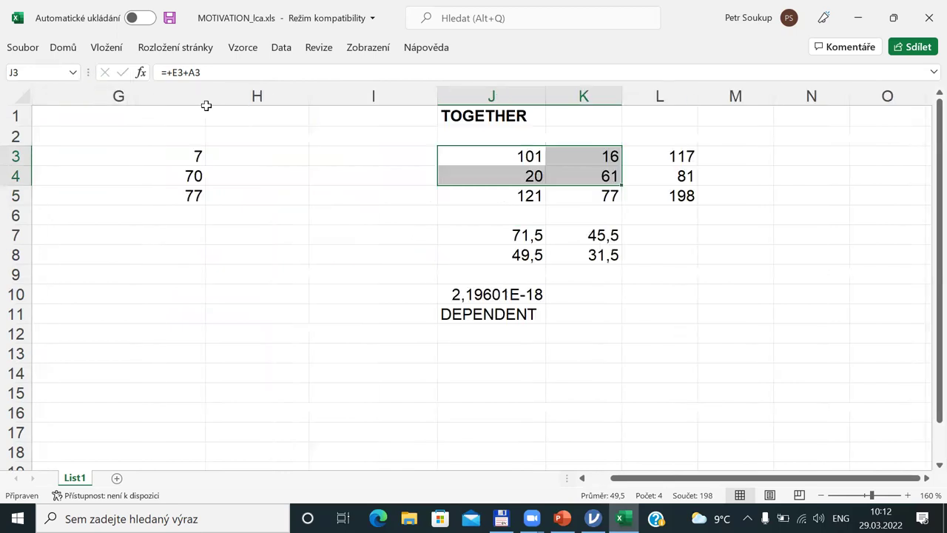
pyautogui.moveTo(34, 94); pyautogui.dragTo(190, 94)
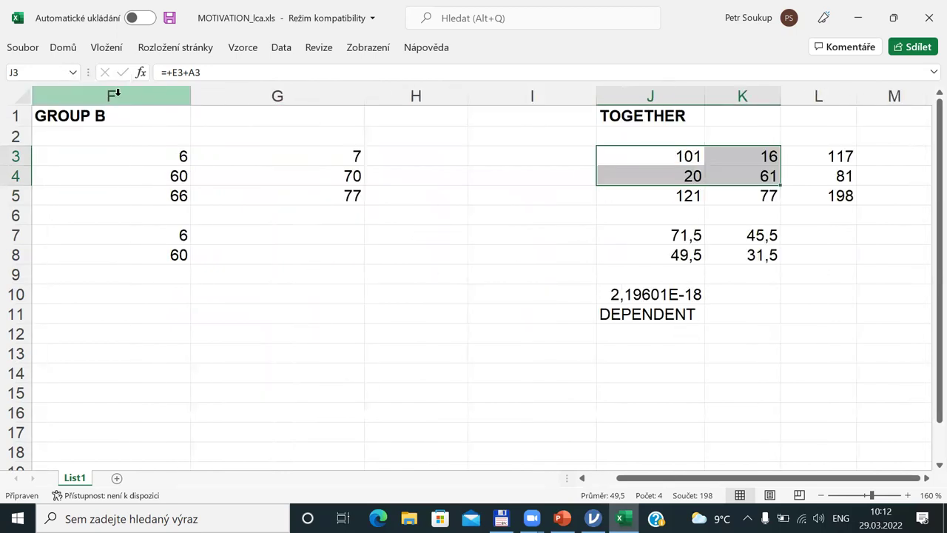
pyautogui.moveTo(38, 94); pyautogui.dragTo(100, 93)
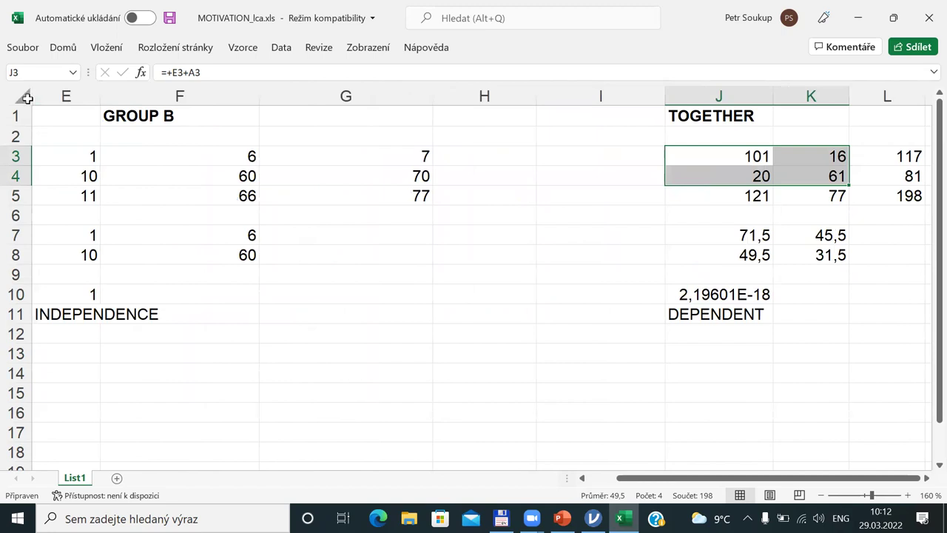
pyautogui.moveTo(34, 95); pyautogui.dragTo(99, 95)
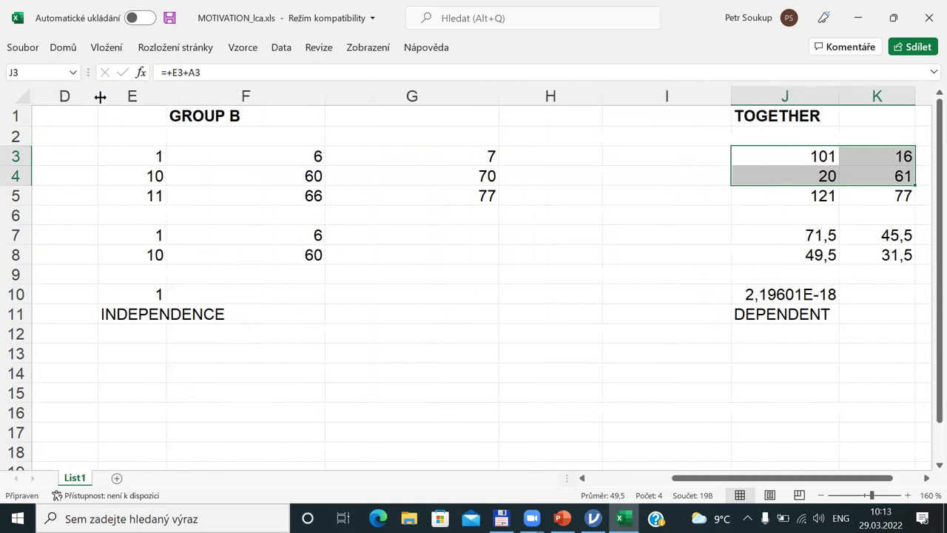
pyautogui.moveTo(33, 95); pyautogui.dragTo(103, 95)
pyautogui.moveTo(34, 93); pyautogui.dragTo(134, 88)
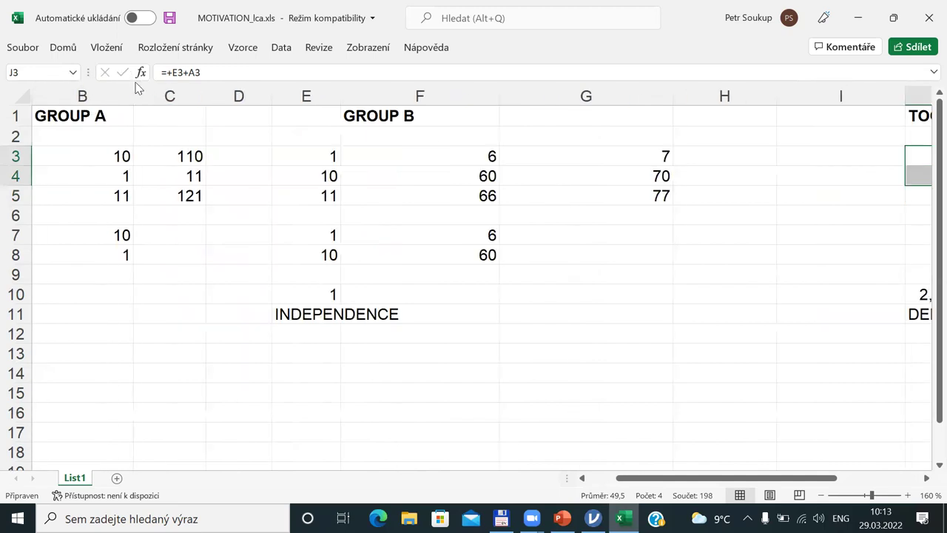
# Step: Locate the GROUP A table and select its cells B3:C4
pyautogui.click(90, 119)
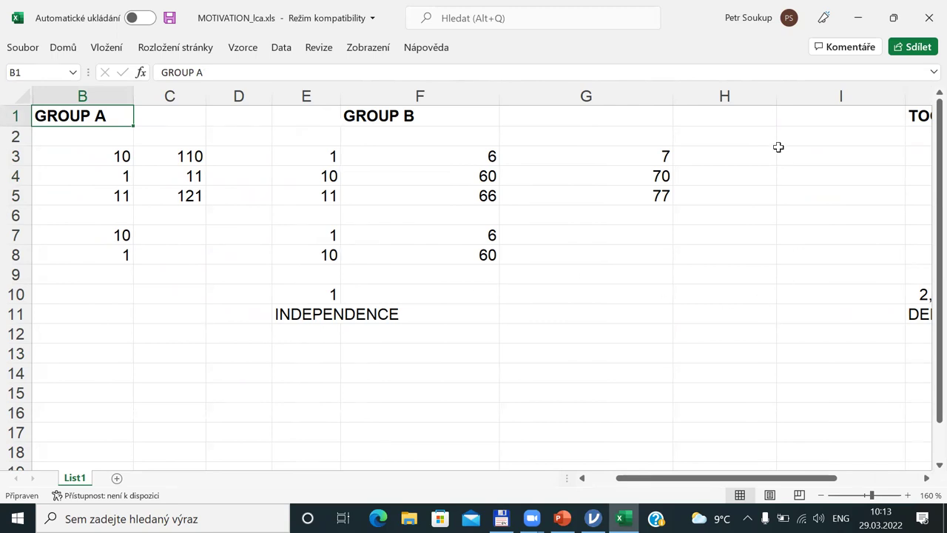
pyautogui.click(844, 273)
pyautogui.press('Left')
pyautogui.press('Left')
pyautogui.press('Left')
pyautogui.press('Left')
pyautogui.press('Left')
pyautogui.press('Left')
pyautogui.press('Left')
pyautogui.press('Up')
pyautogui.press('Up')
pyautogui.press('Up')
pyautogui.press('Up')
pyautogui.press('Up')
pyautogui.press('Up')
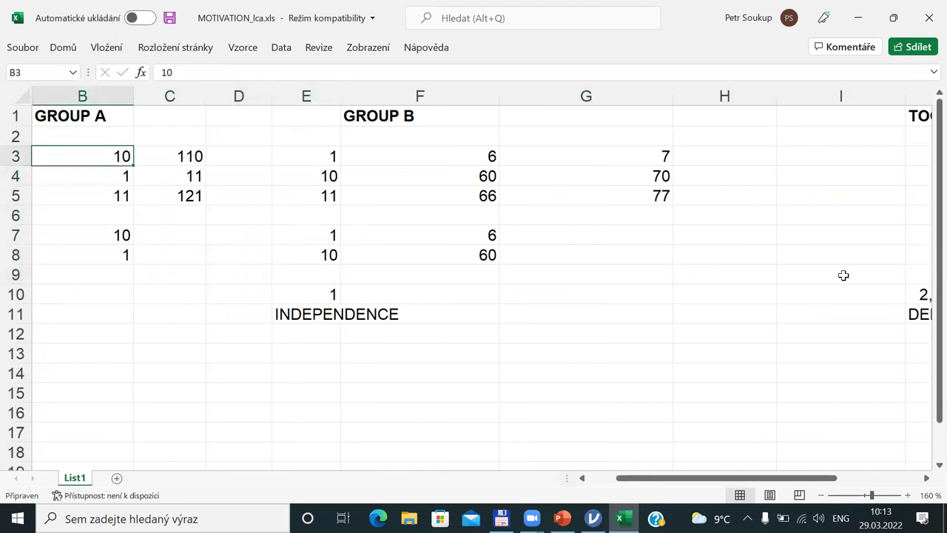
pyautogui.hotkey('shift', 'Down')
pyautogui.hotkey('shift', 'Down')
pyautogui.hotkey('shift', 'Up')
pyautogui.hotkey('shift', 'Right')
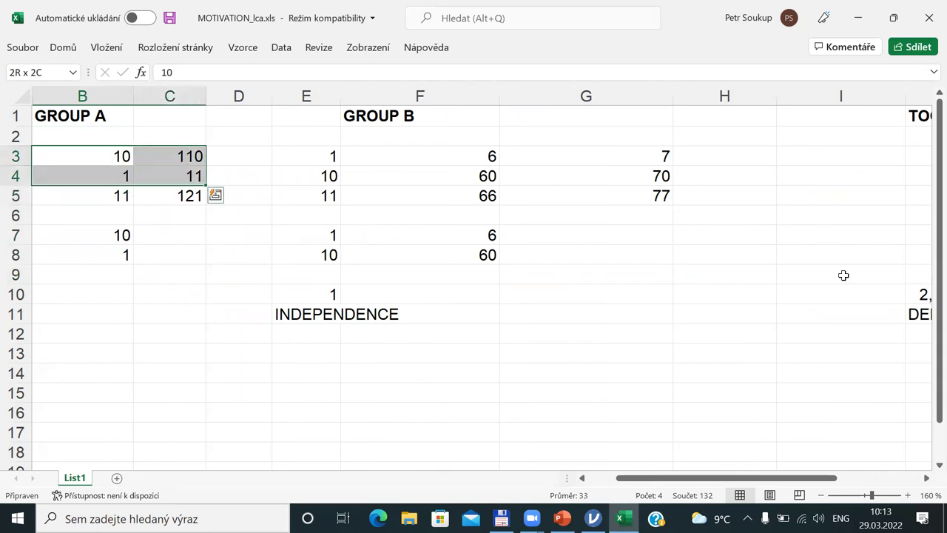
# Step: Select the GROUP B table's inner cells E3:F4
pyautogui.click(308, 159)
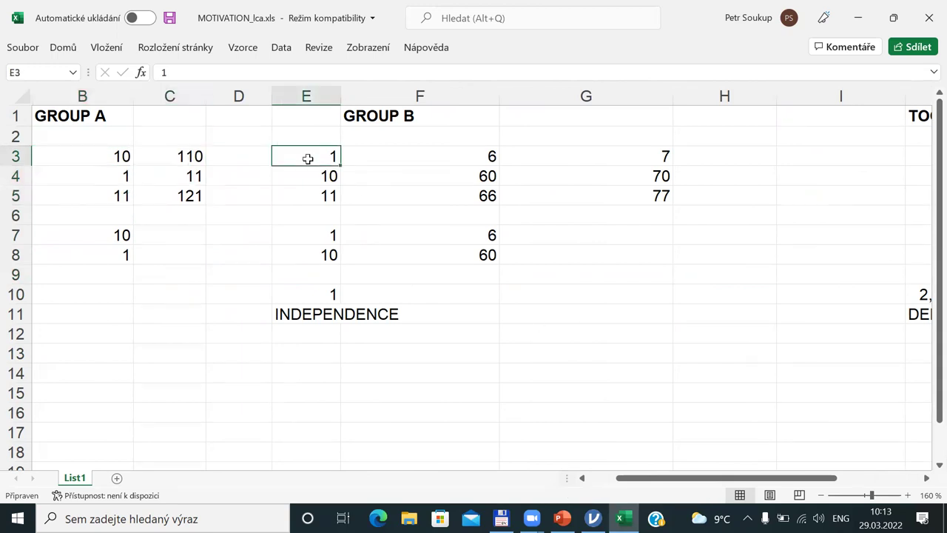
pyautogui.hotkey('shift', 'Down')
pyautogui.hotkey('shift', 'Right')
pyautogui.hotkey('shift', 'Right')
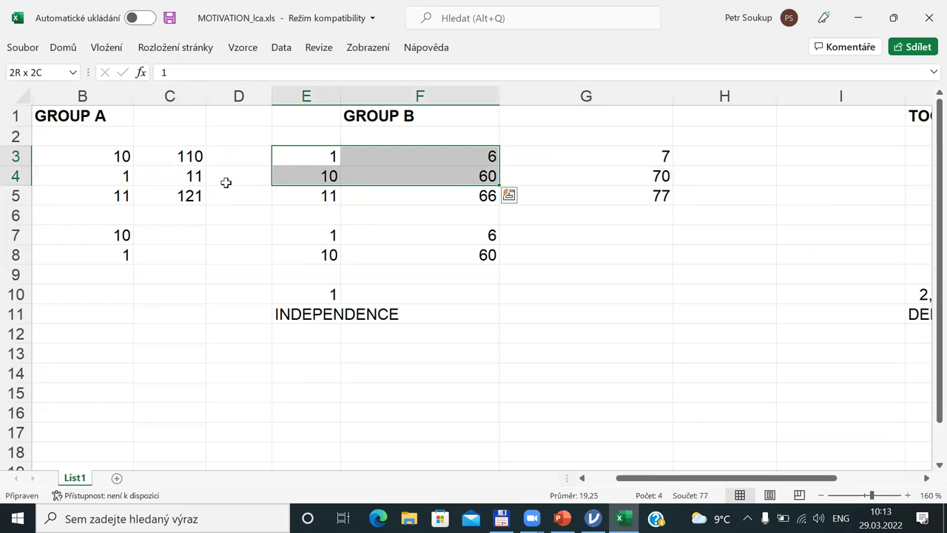
# Step: Compare the group totals in C5 and G5 with the TOGETHER table's grand total in L5
pyautogui.click(183, 196)
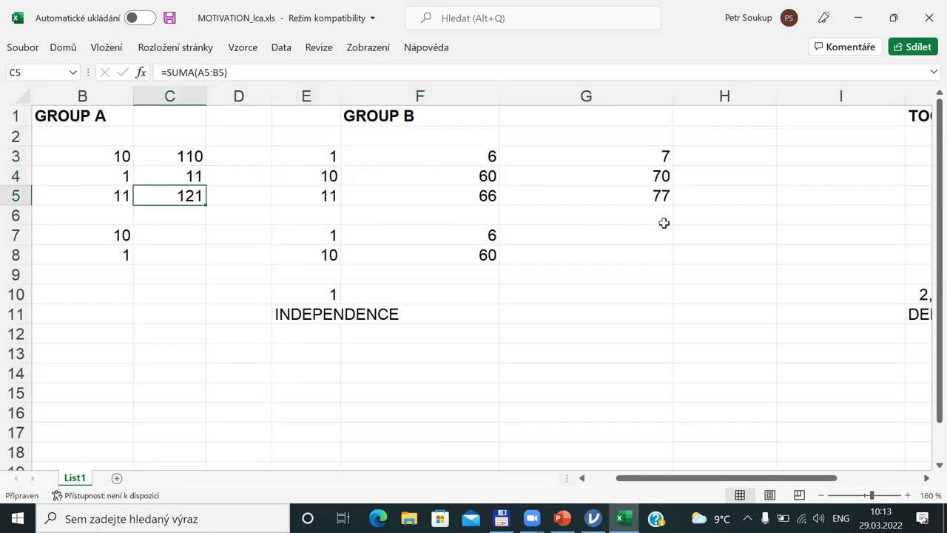
pyautogui.click(663, 196)
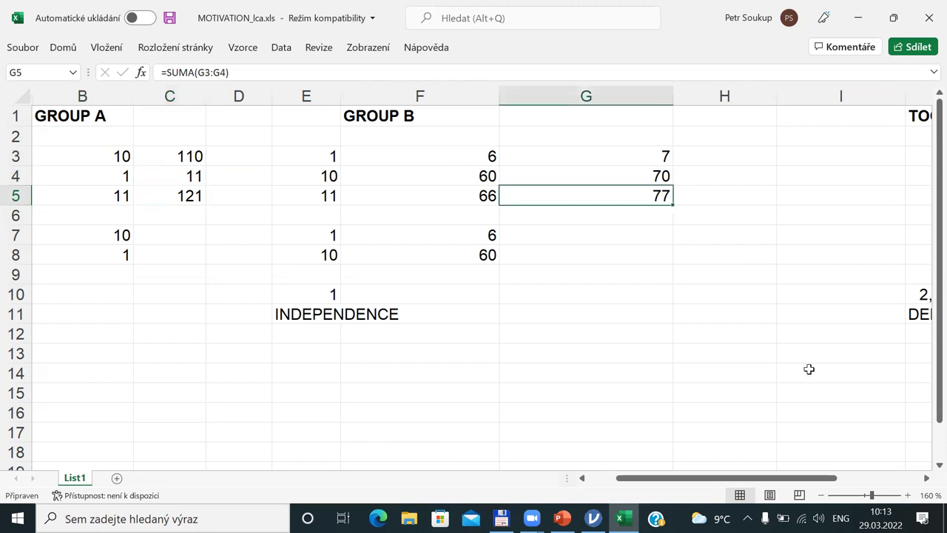
pyautogui.press('Right')
pyautogui.press('Right')
pyautogui.press('Right')
pyautogui.press('Right')
pyautogui.press('Right')
pyautogui.press('Right')
pyautogui.press('Right')
pyautogui.press('Right')
pyautogui.press('Right')
pyautogui.press('Left')
pyautogui.press('Left')
pyautogui.press('Left')
pyautogui.press('Left')
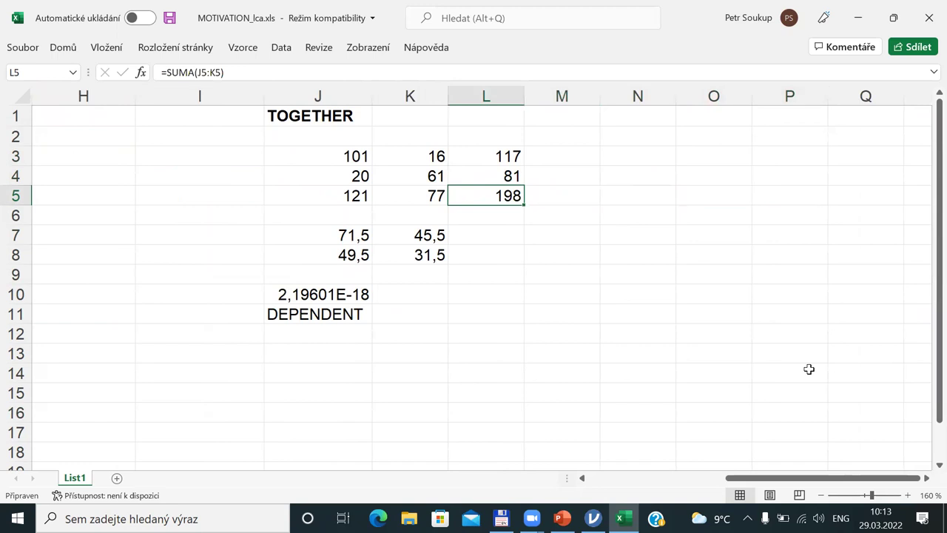
pyautogui.press('Left')
pyautogui.press('Left')
pyautogui.press('Left')
pyautogui.press('Left')
pyautogui.press('Left')
pyautogui.press('Left')
pyautogui.press('Left')
pyautogui.press('Left')
pyautogui.press('Left')
pyautogui.press('Left')
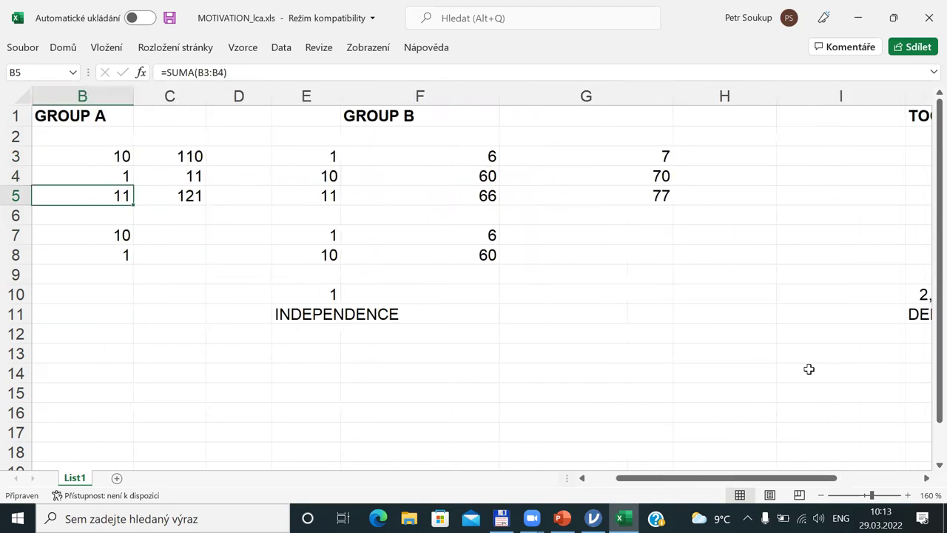
pyautogui.press('Right')
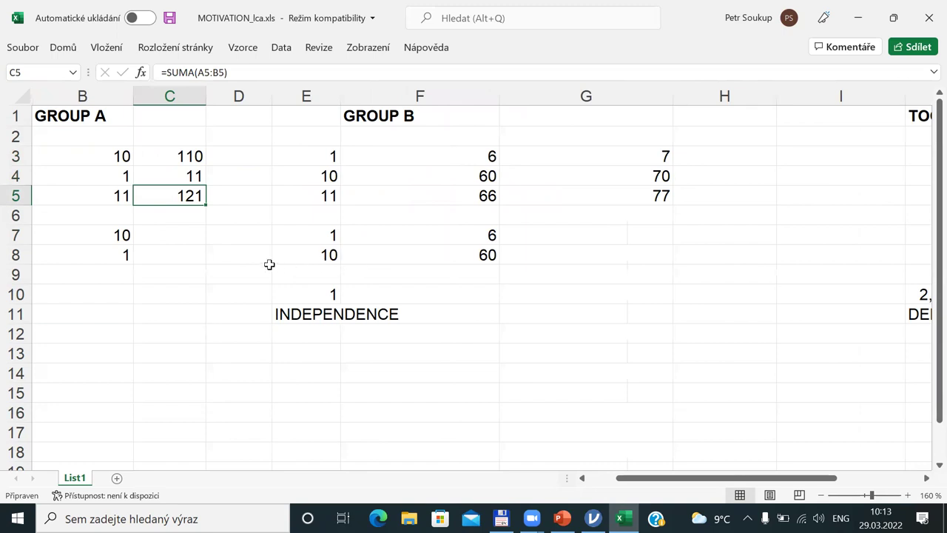
# Step: Inspect the GROUP A expected-count formula in B8 and the GROUP B CHITEST formula in E10
pyautogui.click(116, 255)
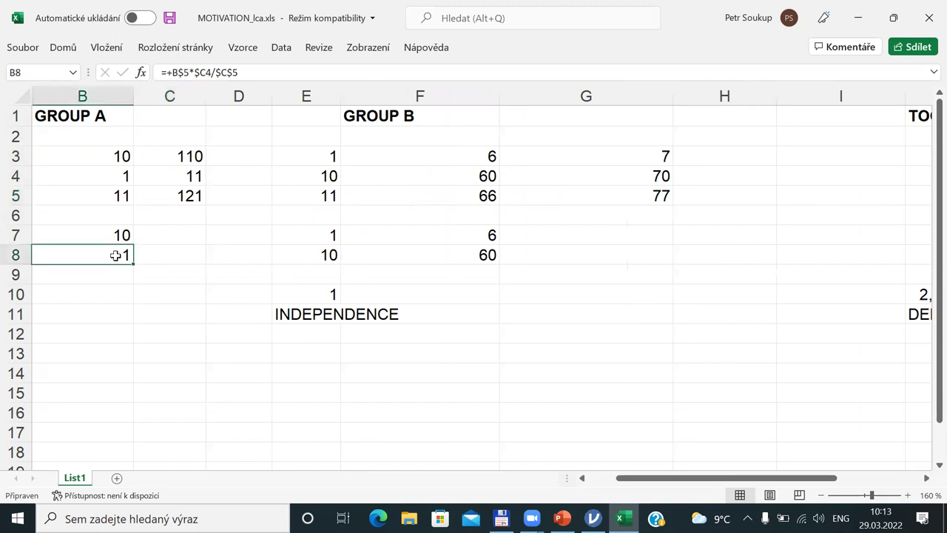
pyautogui.click(323, 296)
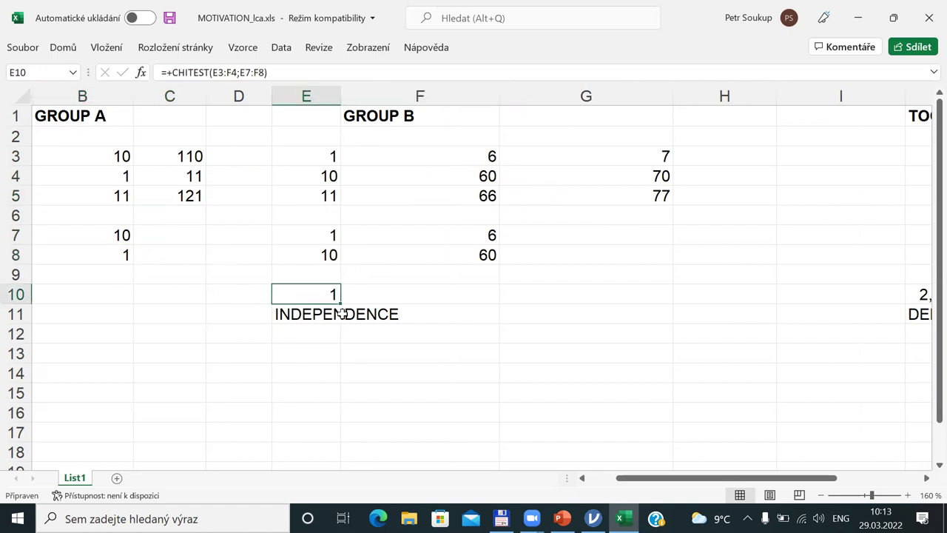
pyautogui.press('Left')
pyautogui.press('Left')
pyautogui.press('Left')
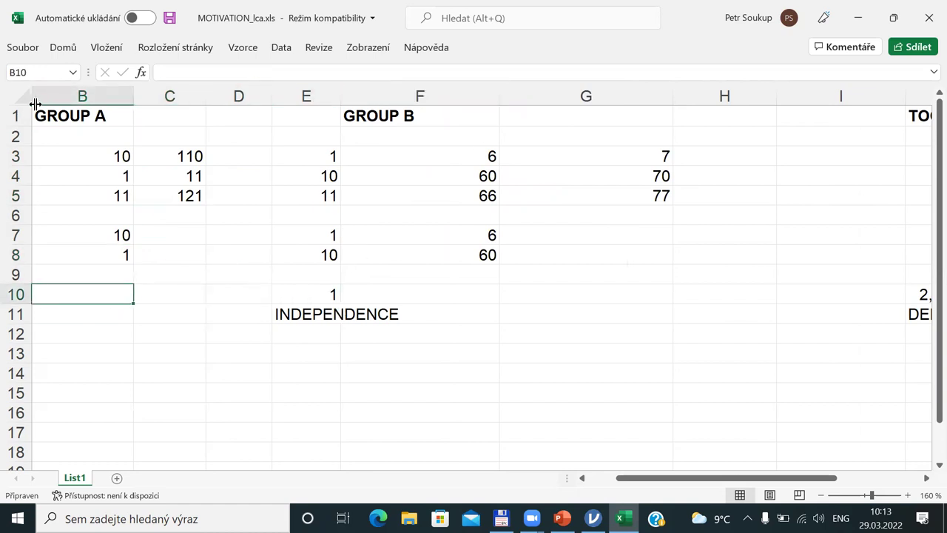
# Step: Reveal hidden column A by widening it, and check the CHITEST formulas in A10 and E10
pyautogui.moveTo(38, 96); pyautogui.dragTo(104, 99)
pyautogui.click(78, 299)
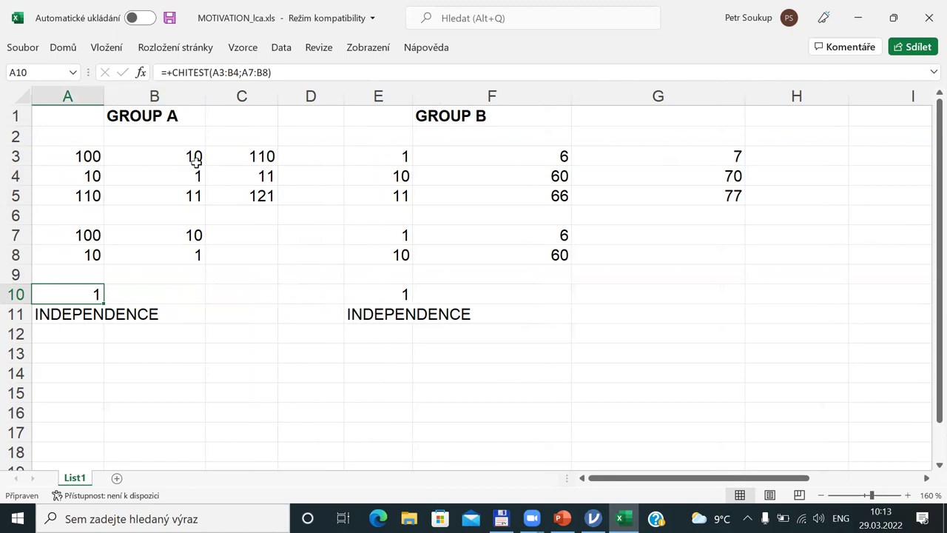
pyautogui.click(89, 159)
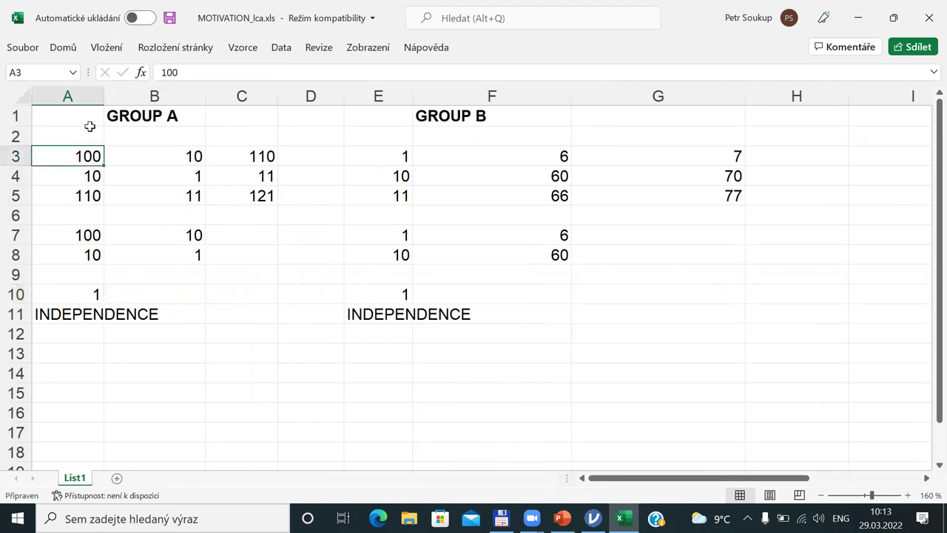
pyautogui.click(60, 299)
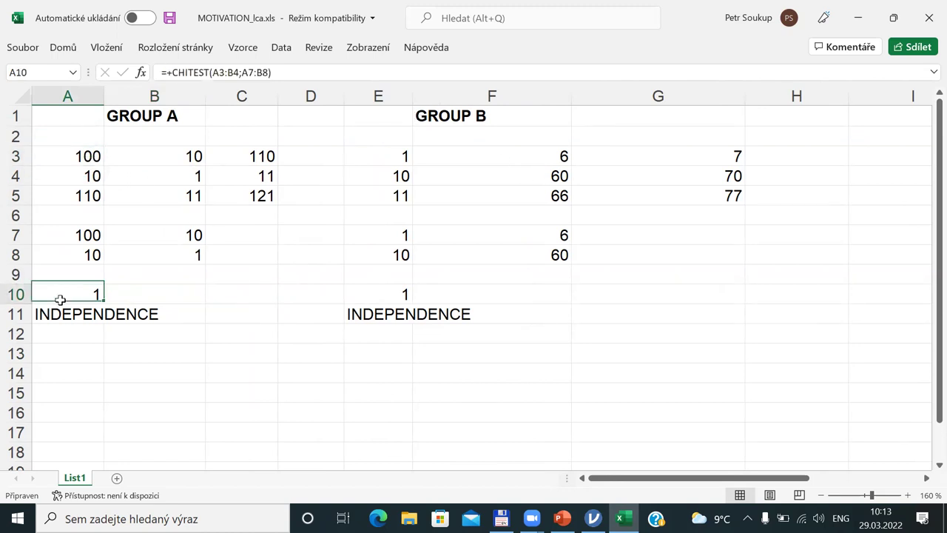
pyautogui.click(382, 291)
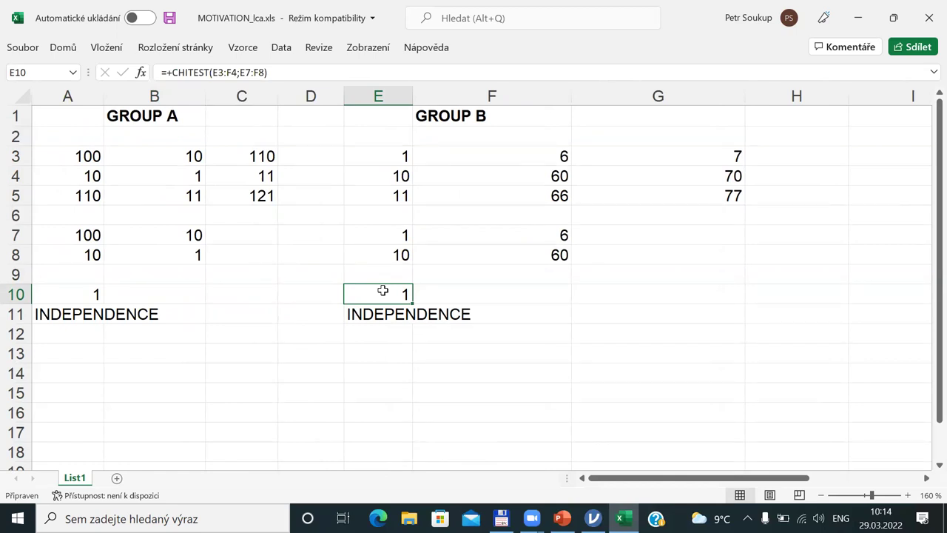
# Step: Compare the group sizes in GROUP A's total C5 and GROUP B's total G5
pyautogui.click(250, 194)
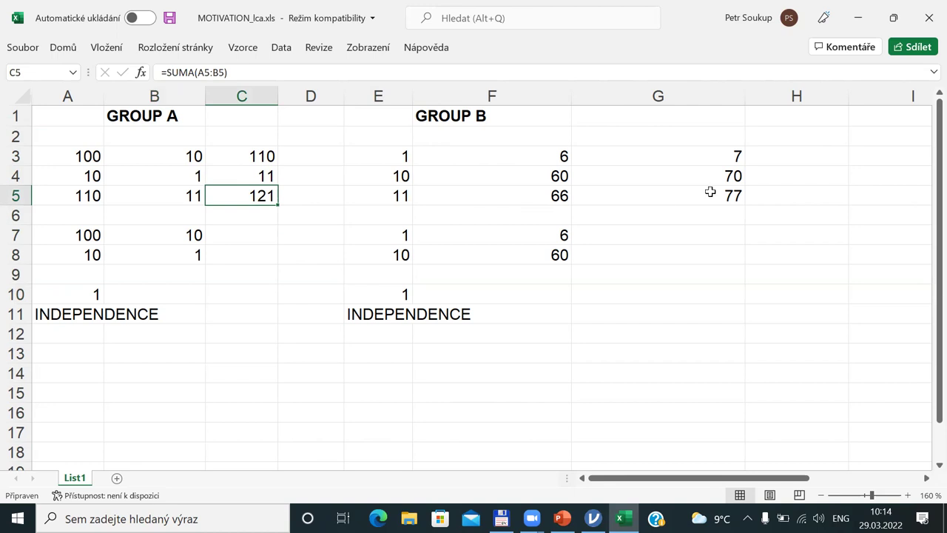
pyautogui.click(577, 195)
pyautogui.click(244, 196)
pyautogui.click(733, 195)
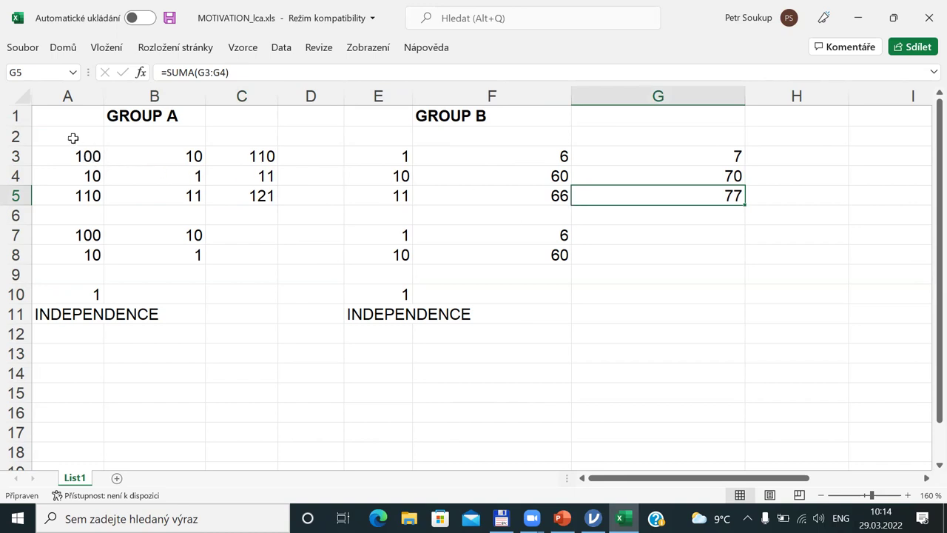
# Step: Highlight GROUP A's inner cells A3:B4 and compare its cell A3 with GROUP B's cell F4
pyautogui.moveTo(69, 153); pyautogui.dragTo(181, 178)
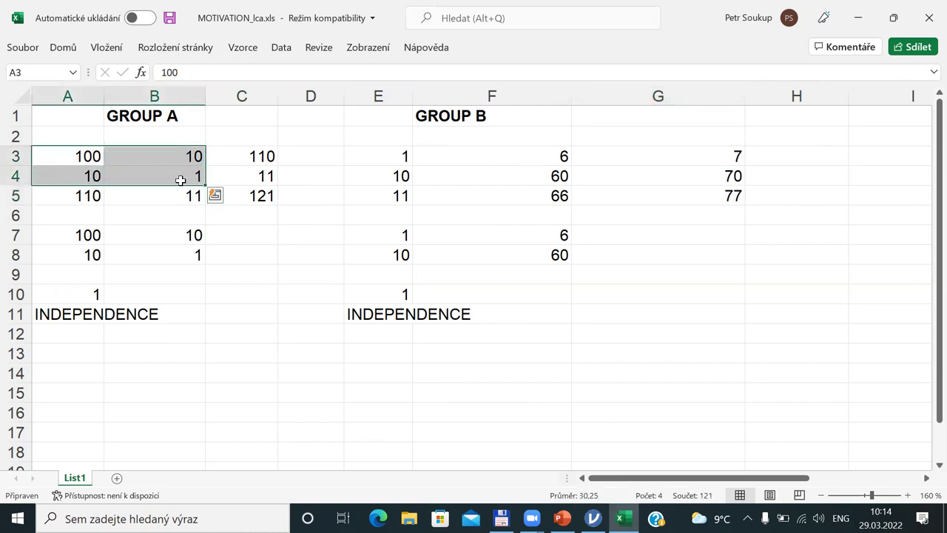
pyautogui.click(81, 156)
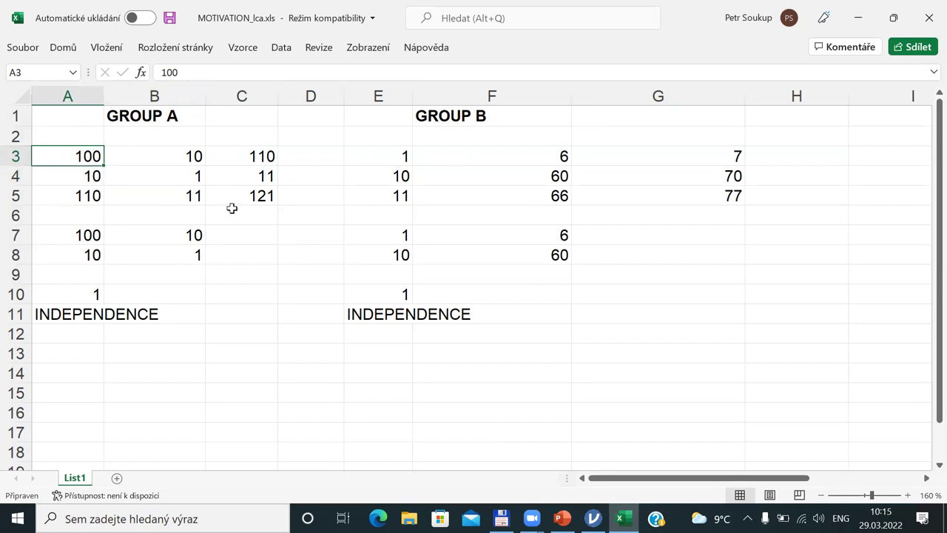
pyautogui.click(552, 179)
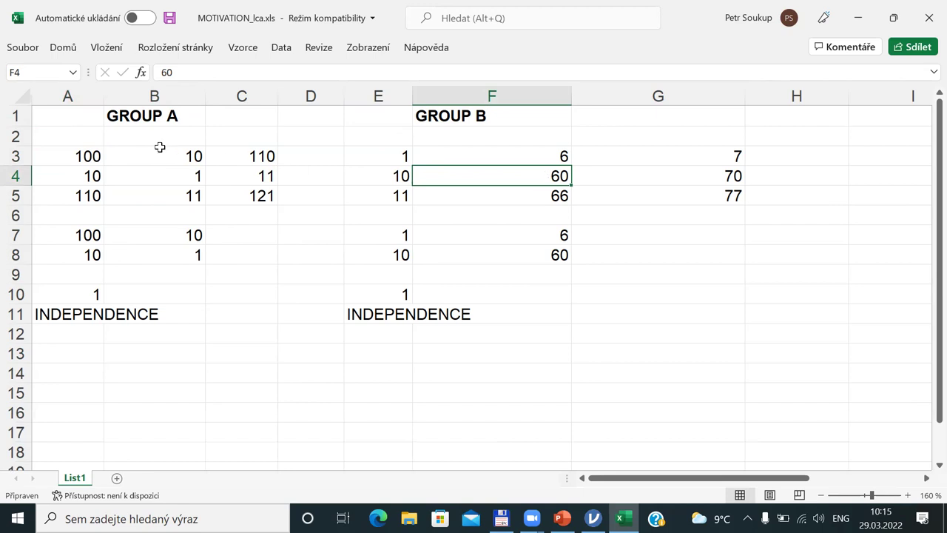
pyautogui.click(77, 156)
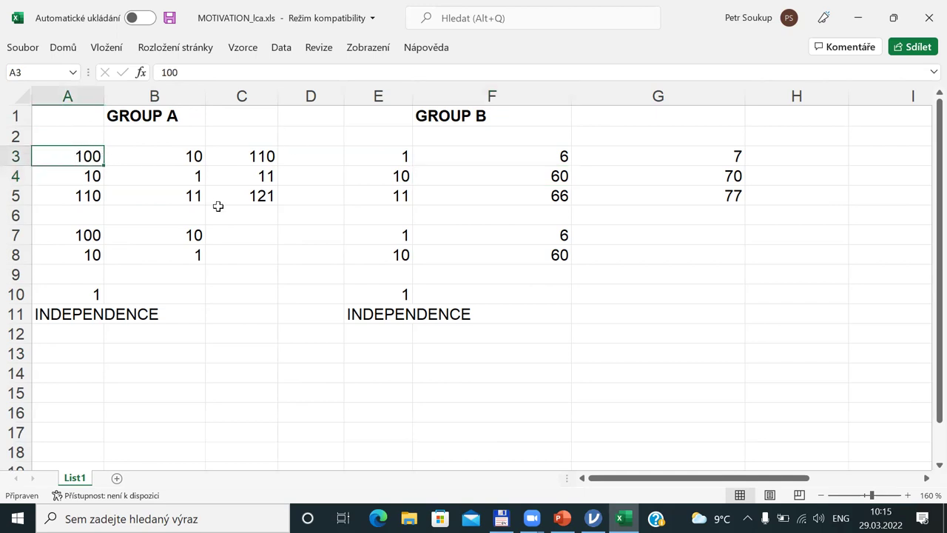
# Step: Switch to PowerPoint to review the Estimates in LCA formula slide, and return to the Excel workbook
pyautogui.hotkey('alt', 'Tab')
pyautogui.hotkey('alt', 'Tab')
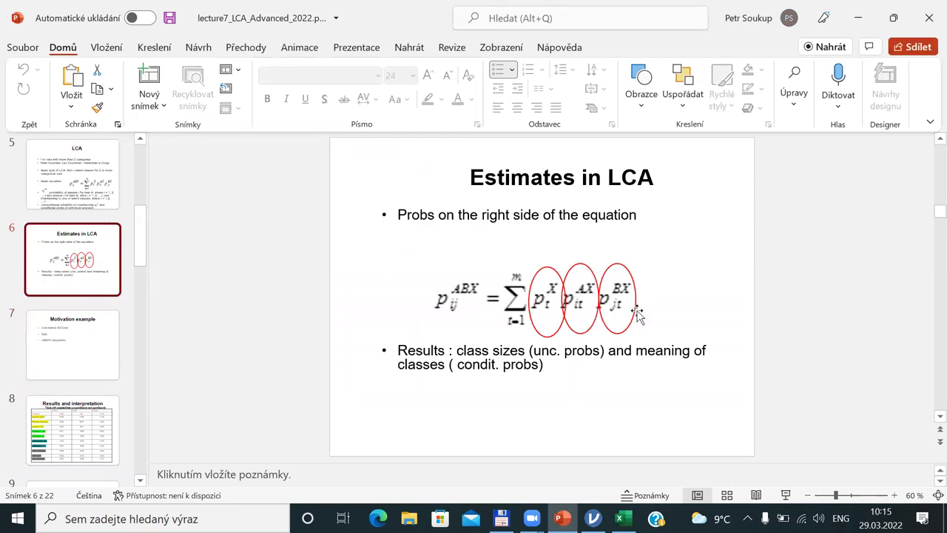
pyautogui.hotkey('alt', 'Tab')
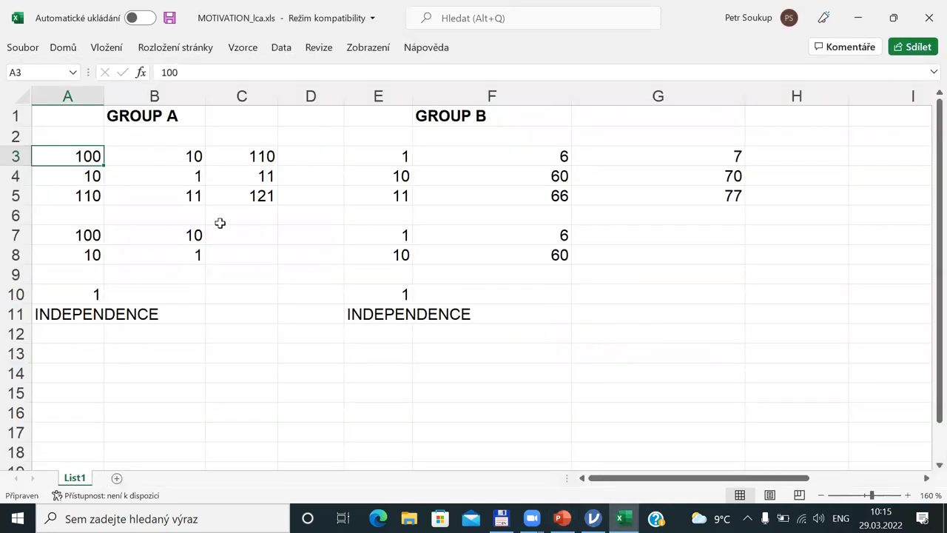
# Step: Highlight both group tables in A1:G11 and compare them with the TOGETHER table
pyautogui.moveTo(82, 114); pyautogui.dragTo(654, 319)
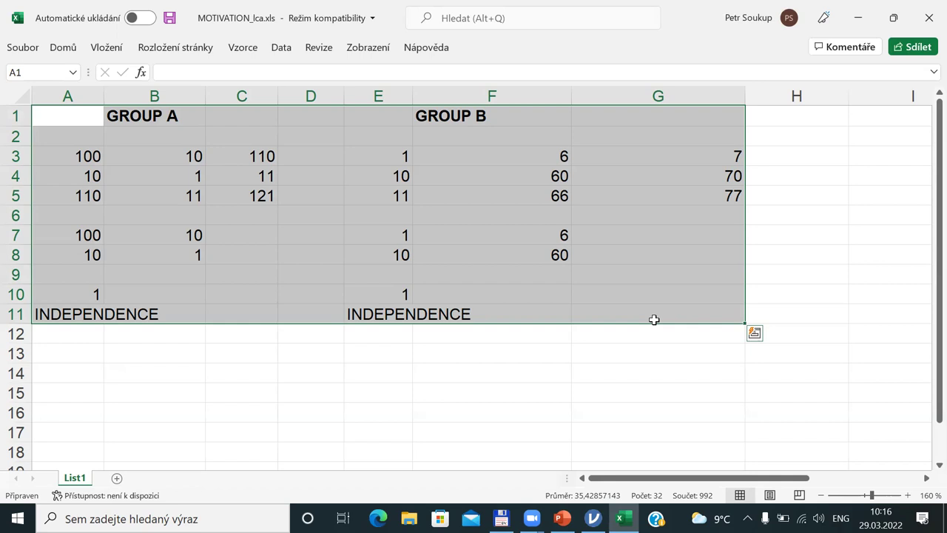
pyautogui.press('Right')
pyautogui.press('Right')
pyautogui.press('Right')
pyautogui.press('Right')
pyautogui.press('Right')
pyautogui.press('Right')
pyautogui.press('Right')
pyautogui.press('Right')
pyautogui.press('Right')
pyautogui.press('Right')
pyautogui.press('Right')
pyautogui.press('Right')
pyautogui.press('Right')
pyautogui.press('Right')
pyautogui.press('Right')
pyautogui.press('Down')
pyautogui.press('Down')
pyautogui.press('Down')
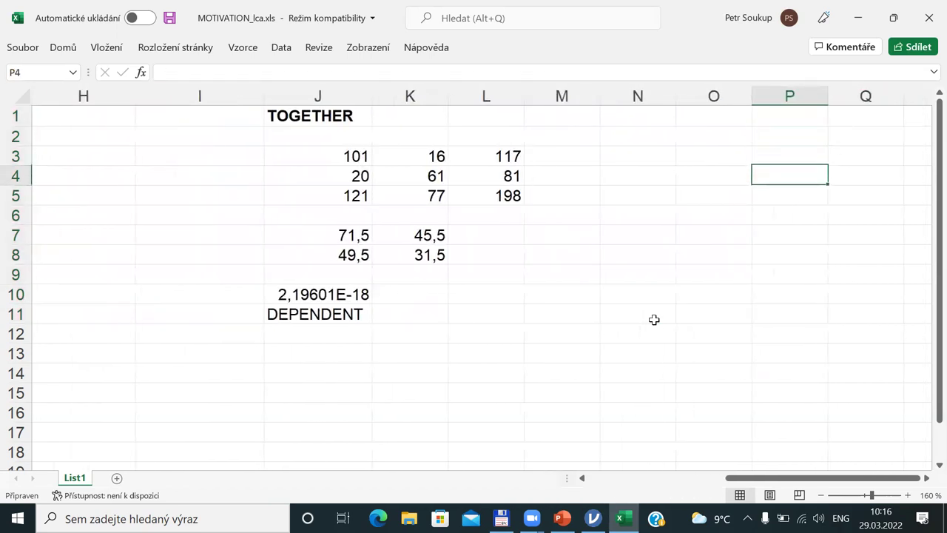
pyautogui.press('Down')
pyautogui.press('Left')
pyautogui.press('Left')
pyautogui.press('Left')
pyautogui.press('Left')
pyautogui.press('Left')
pyautogui.press('Left')
pyautogui.press('Left')
pyautogui.press('Left')
pyautogui.press('Left')
pyautogui.press('Left')
pyautogui.press('Left')
pyautogui.press('Left')
pyautogui.press('Left')
pyautogui.press('Left')
pyautogui.press('Left')
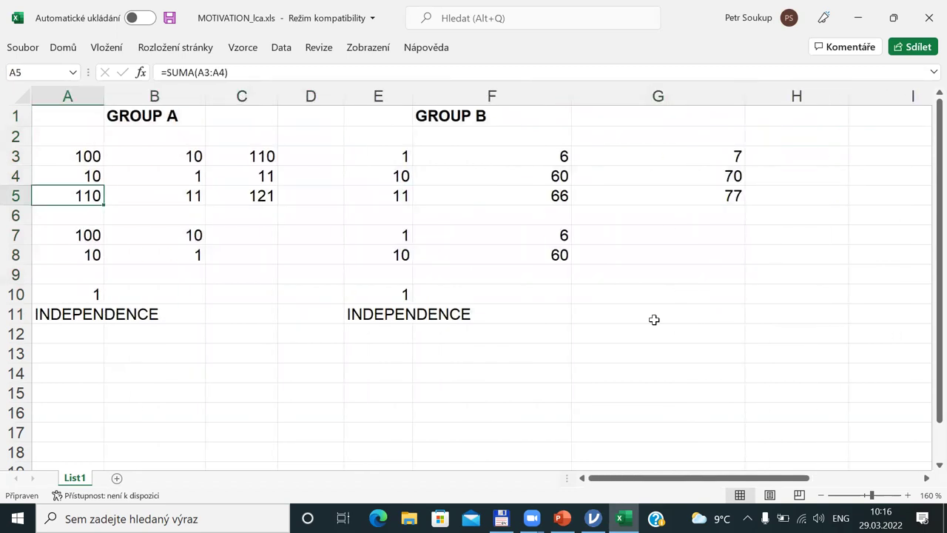
pyautogui.press('Up')
pyautogui.press('Up')
pyautogui.press('Up')
pyautogui.press('Down')
pyautogui.press('Down')
pyautogui.press('Right')
pyautogui.press('Right')
pyautogui.press('Right')
pyautogui.press('Right')
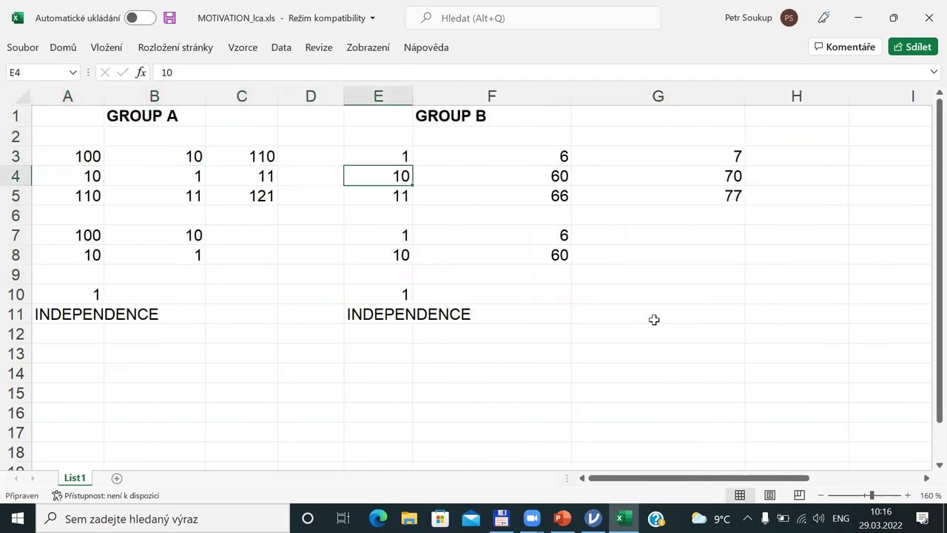
pyautogui.press('Down')
pyautogui.press('Down')
pyautogui.press('Down')
pyautogui.press('Down')
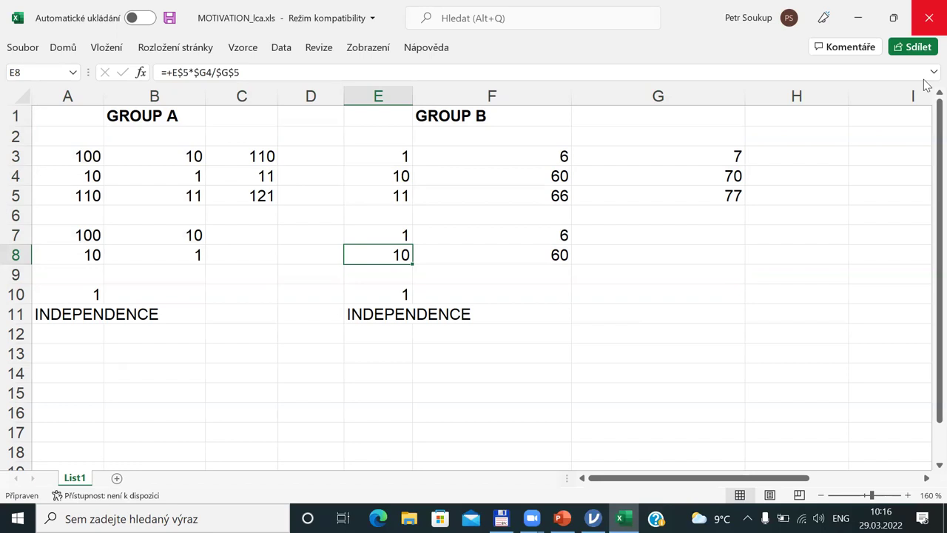
# Step: Try to close MOTIVATION_lca.xls without saving, and switch to the untitled jamovi window
pyautogui.hotkey('alt', 'F4')
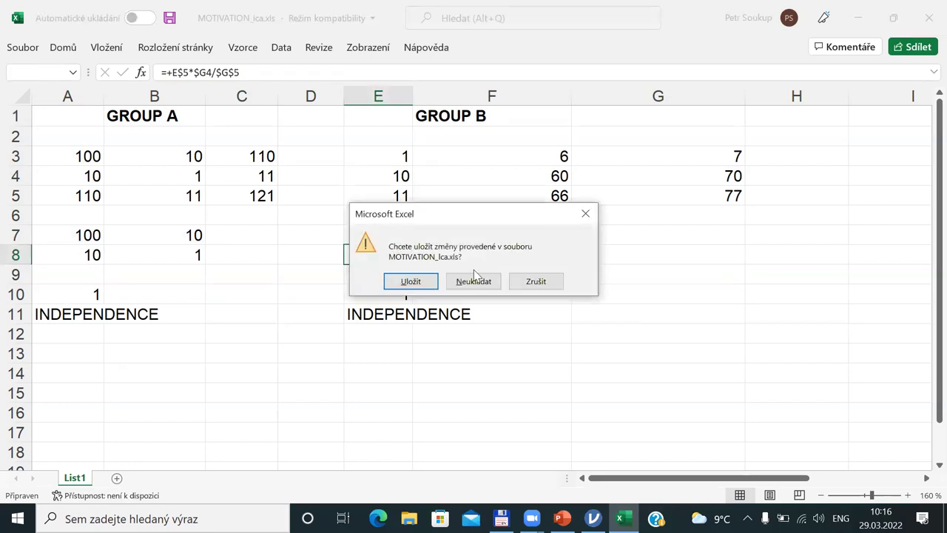
pyautogui.click(473, 278)
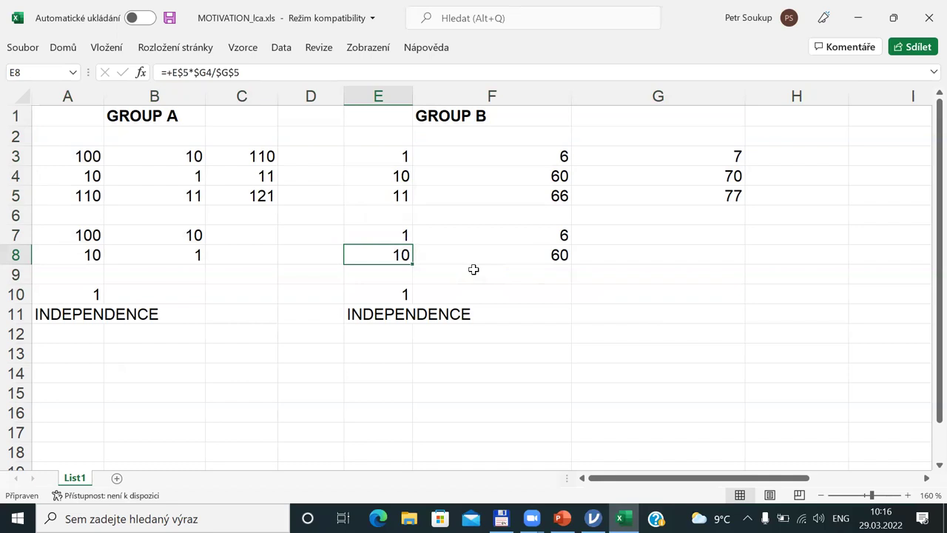
pyautogui.hotkey('alt', 'Tab')
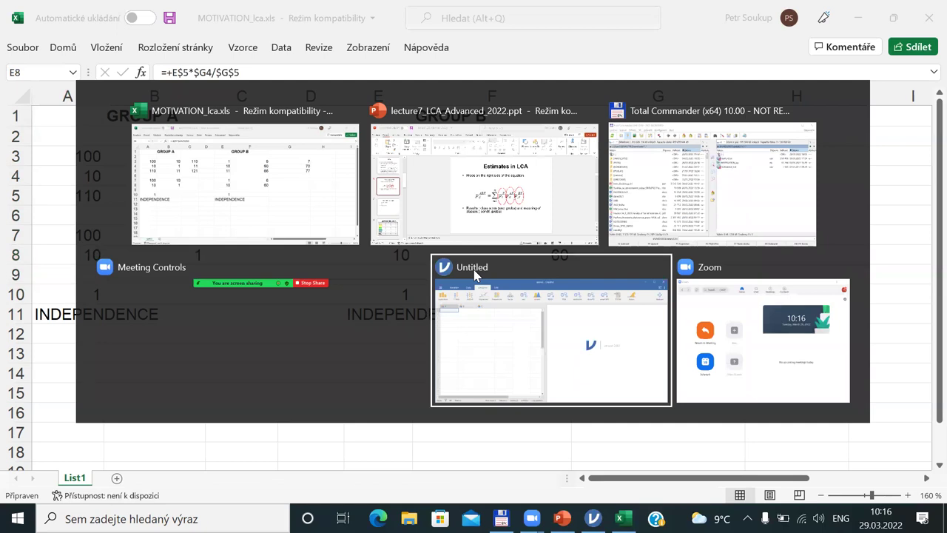
pyautogui.click(475, 271)
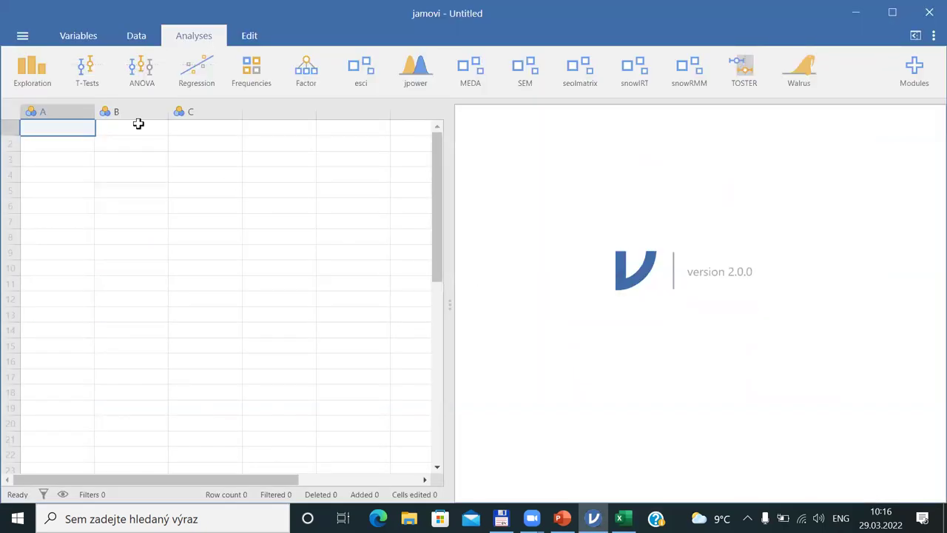
# Step: Open the math_4_lca.sav dataset from the LCA folder inside D: > AKD > 2022 > data
pyautogui.click(27, 43)
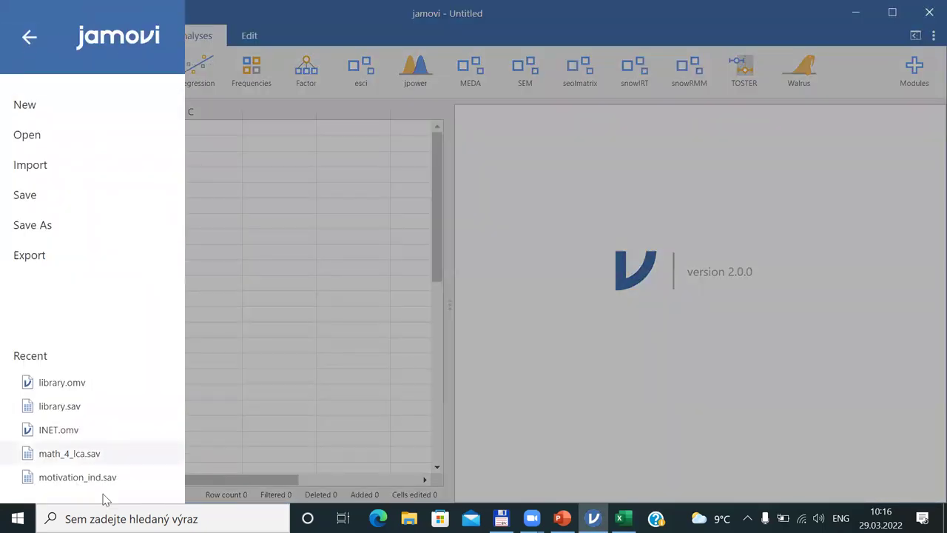
pyautogui.click(65, 478)
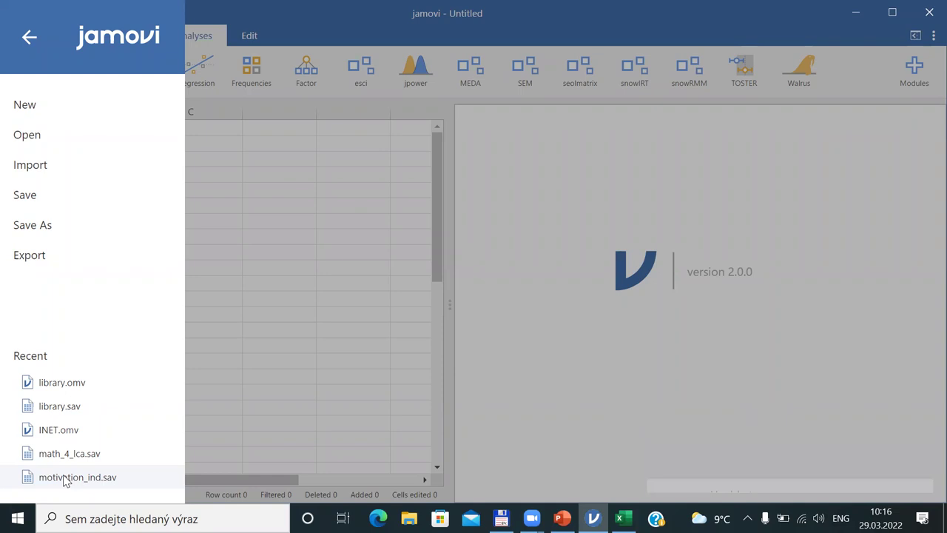
pyautogui.click(54, 141)
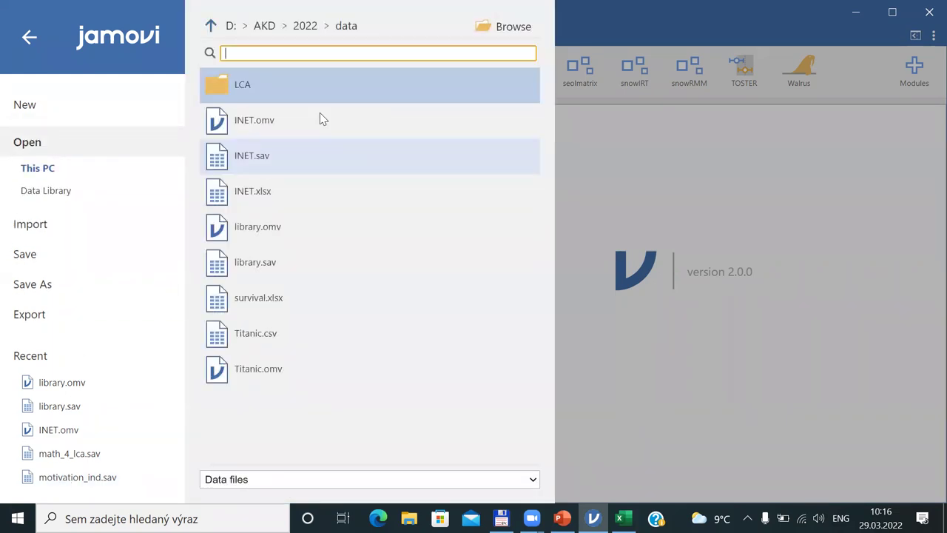
pyautogui.click(255, 84)
pyautogui.click(255, 85)
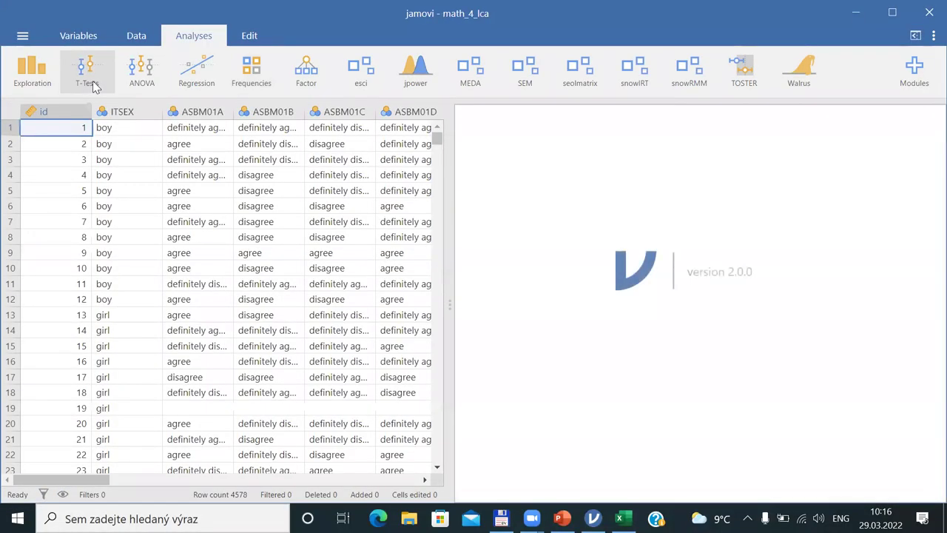
# Step: Open the motivation_ind dataset in jamovi and select its v1 and v2 columns for inspection
pyautogui.click(20, 36)
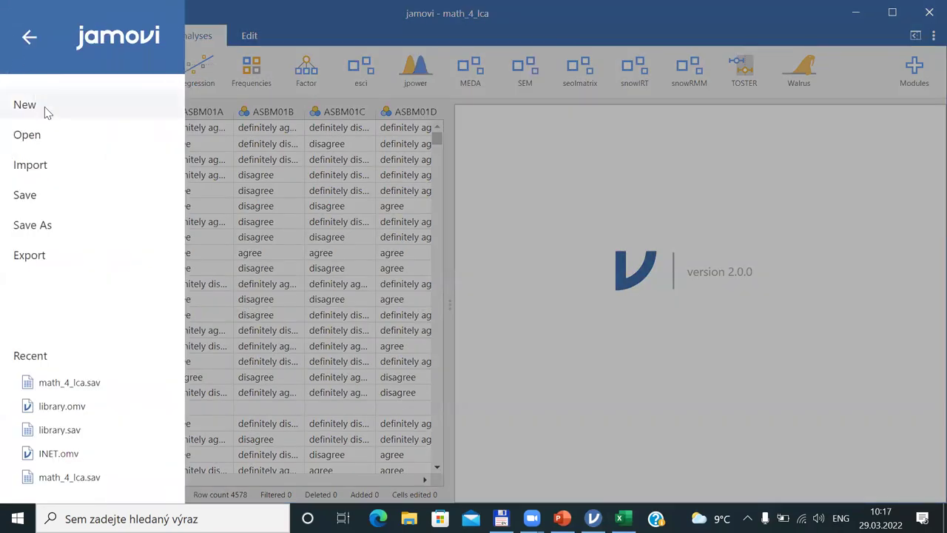
pyautogui.click(46, 137)
pyautogui.click(313, 120)
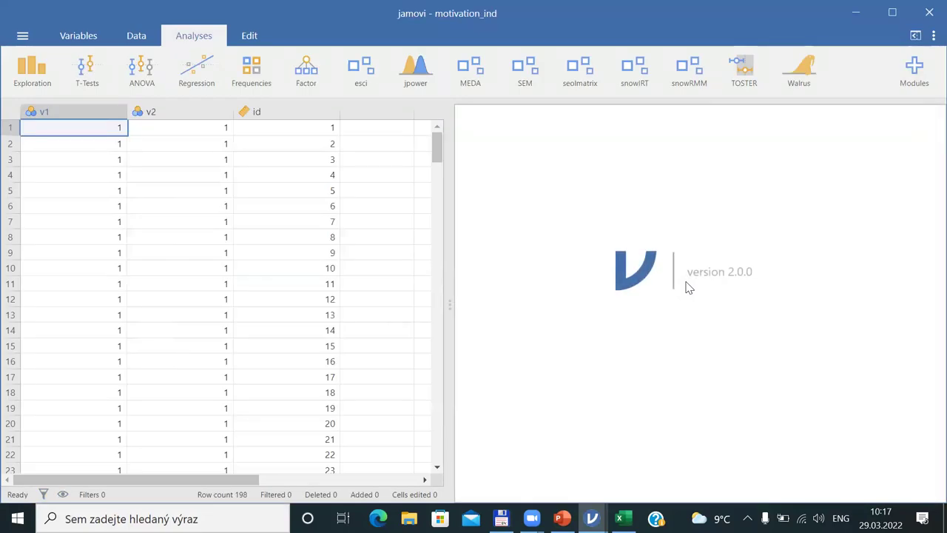
pyautogui.click(74, 112)
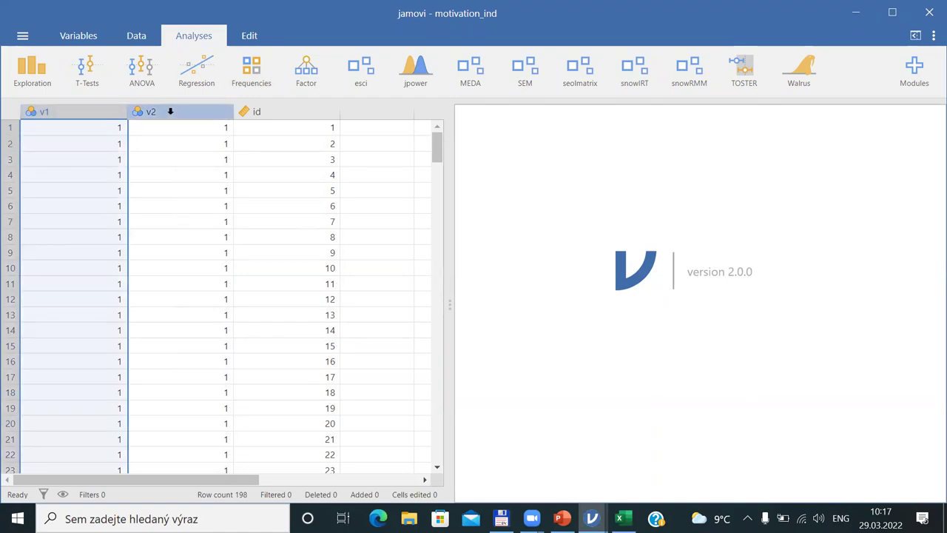
pyautogui.click(171, 111)
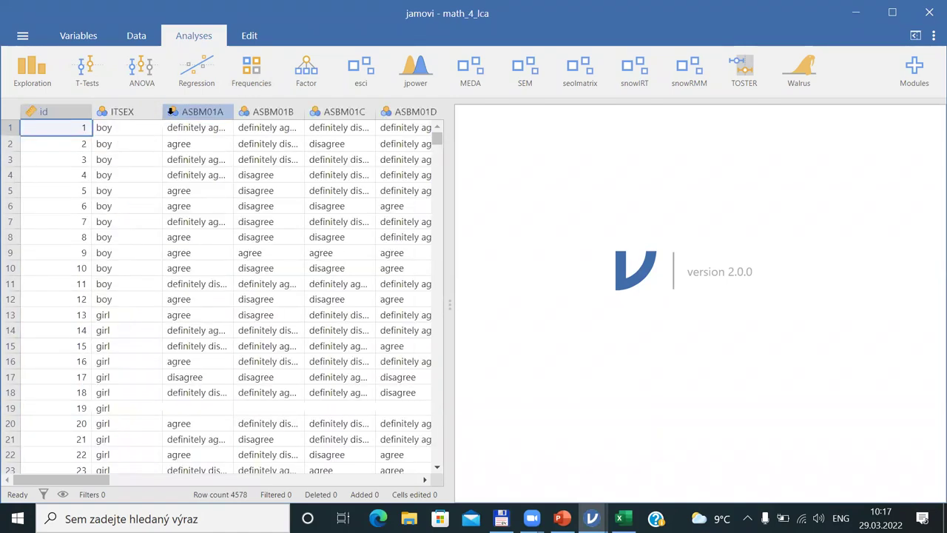
# Step: Switch to the MOTIVATION_lca.xls workbook in Excel and examine the Group A table, including cell A3
pyautogui.hotkey('alt', 'Tab')
pyautogui.press('Tab')
pyautogui.click(15, 156)
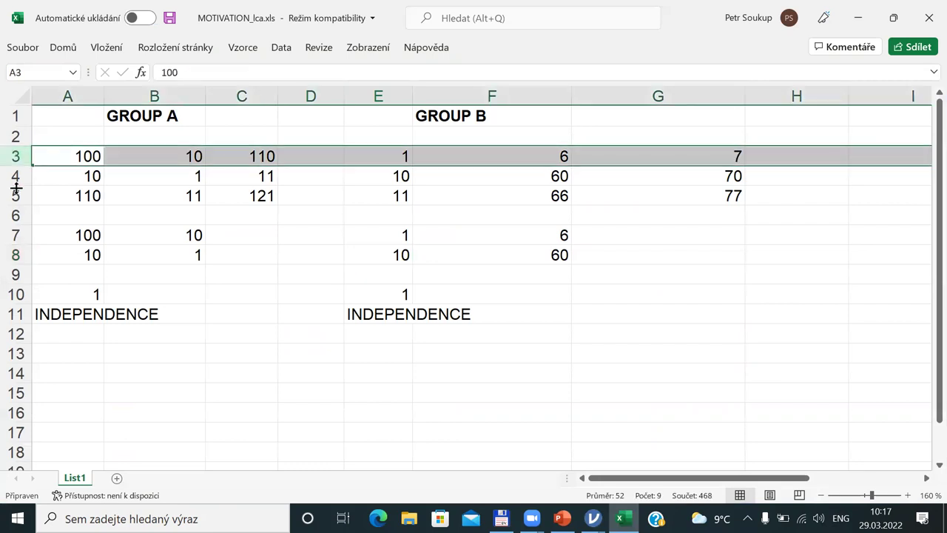
pyautogui.hotkey('alt', 'Tab')
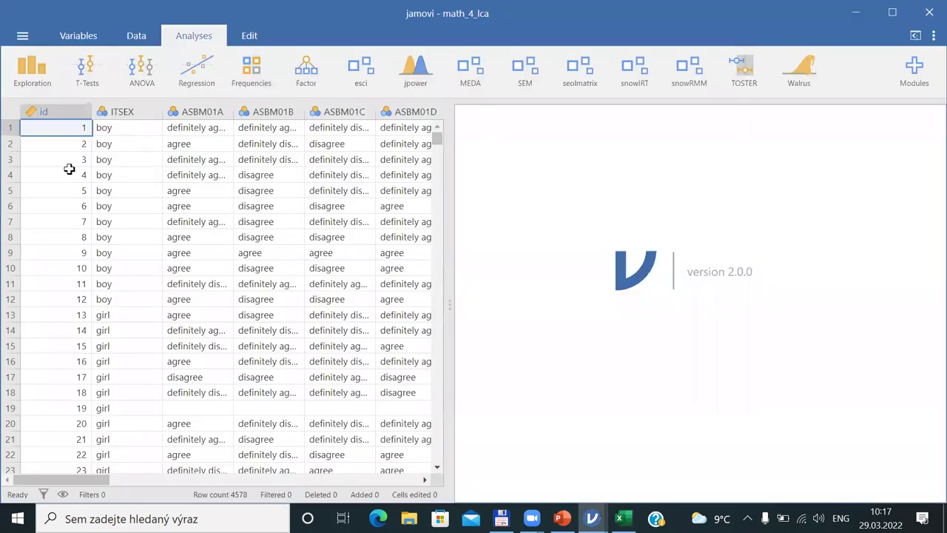
pyautogui.hotkey('alt', 'Tab')
pyautogui.press('Tab')
pyautogui.press('Tab')
pyautogui.press('Tab')
pyautogui.press('Tab')
pyautogui.press('Tab')
pyautogui.press('Tab')
pyautogui.press('Tab')
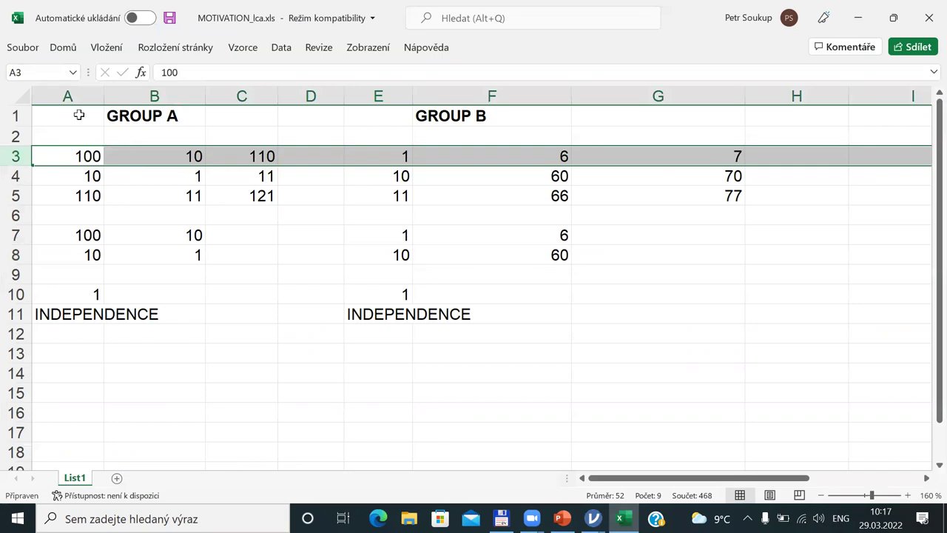
pyautogui.moveTo(76, 114); pyautogui.dragTo(244, 233)
pyautogui.click(62, 153)
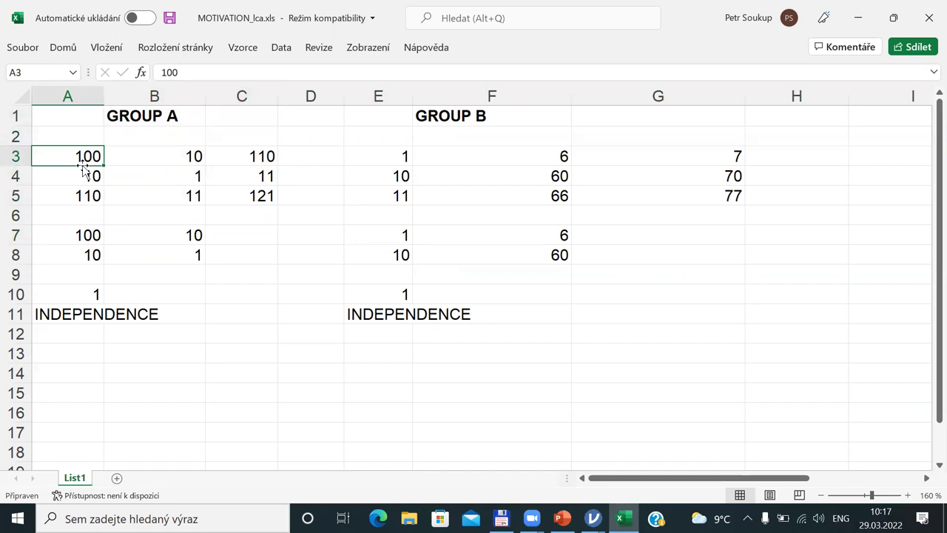
# Step: Switch to the motivation_ind window in jamovi and select the first v1 value
pyautogui.hotkey('alt', 'Tab')
pyautogui.hotkey('alt', 'Tab')
pyautogui.press('Tab')
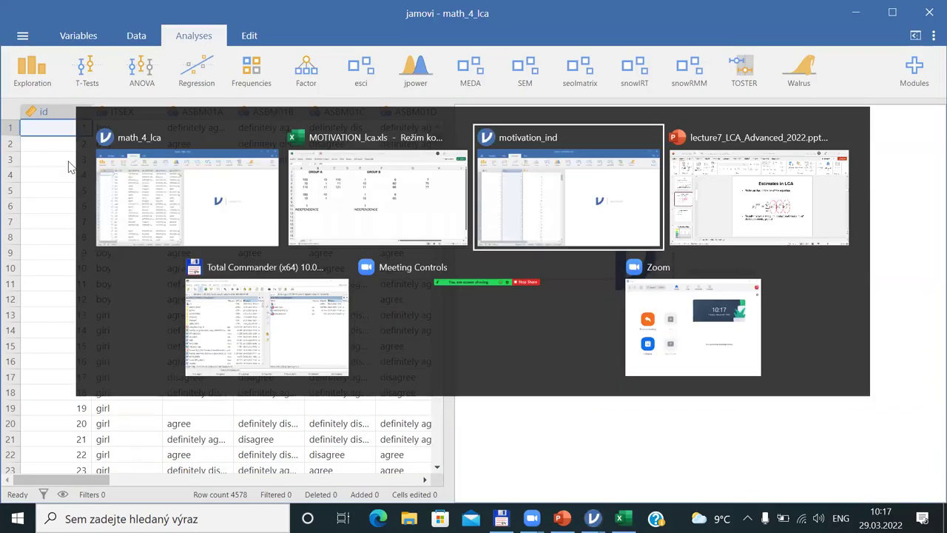
pyautogui.click(83, 129)
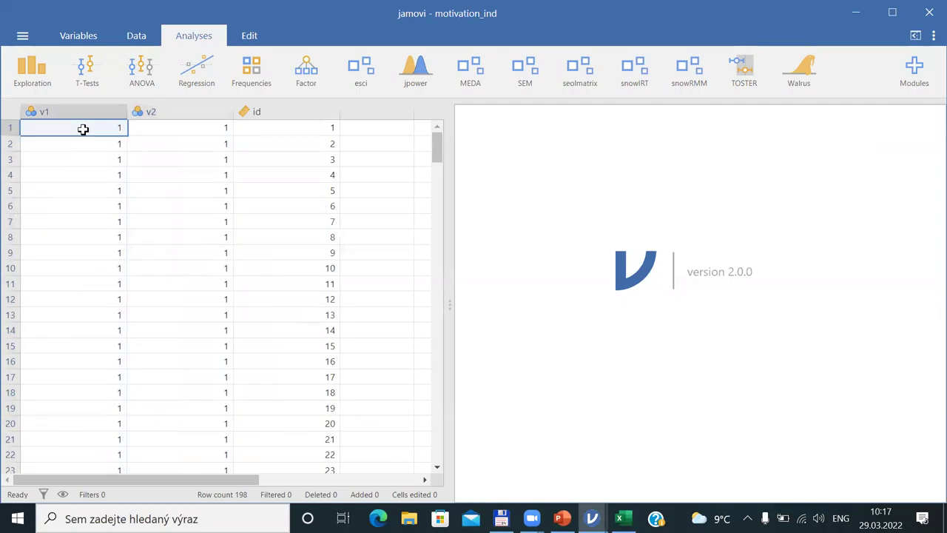
# Step: Return to the Excel workbook and examine the Group B total in G5 and the cell count in F4
pyautogui.hotkey('alt', 'Tab')
pyautogui.press('Tab')
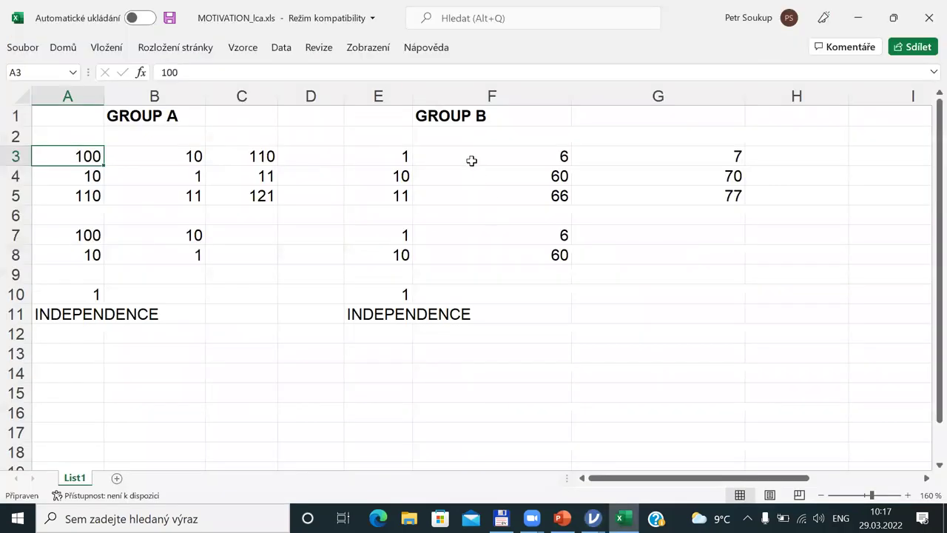
pyautogui.click(724, 191)
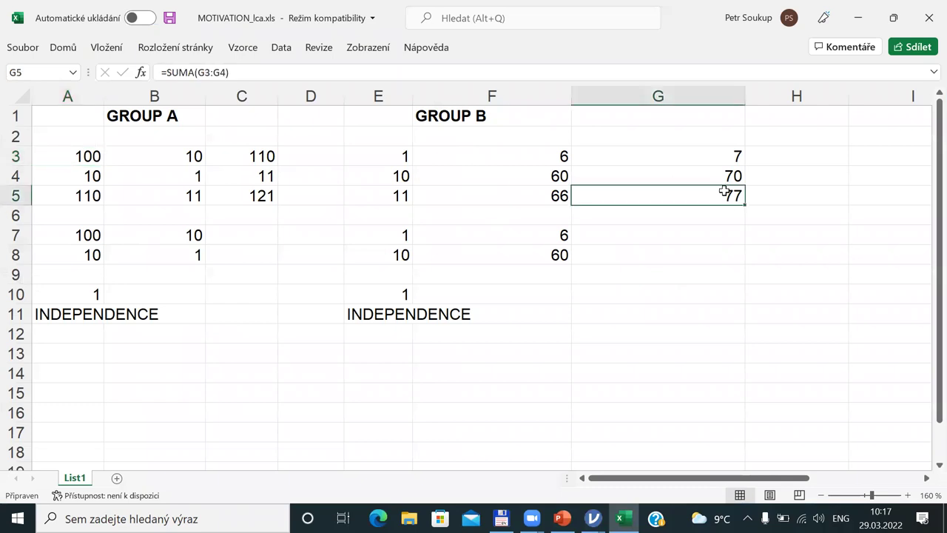
pyautogui.click(542, 174)
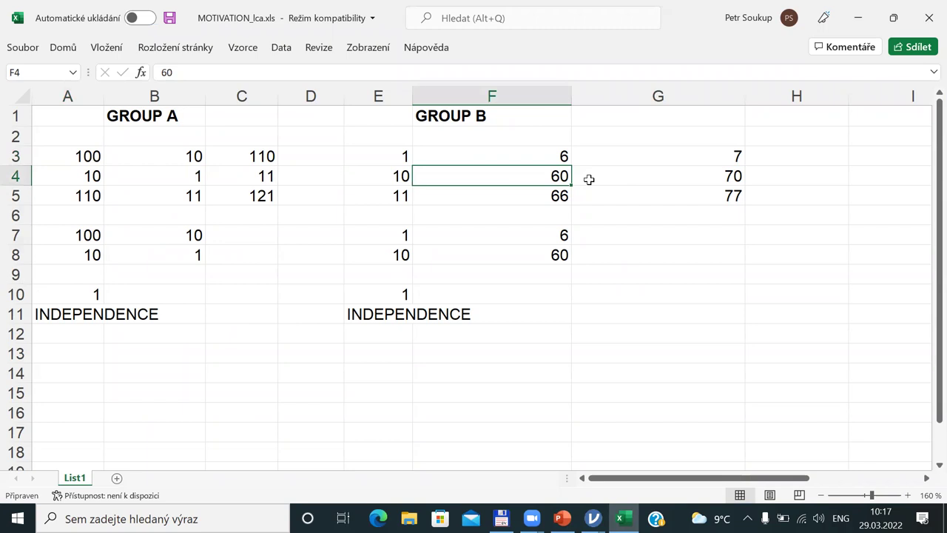
# Step: Switch to the motivation_ind window in jamovi, view the installed modules, and start Latent Class Analysis from the snowRMM module
pyautogui.hotkey('alt', 'Tab')
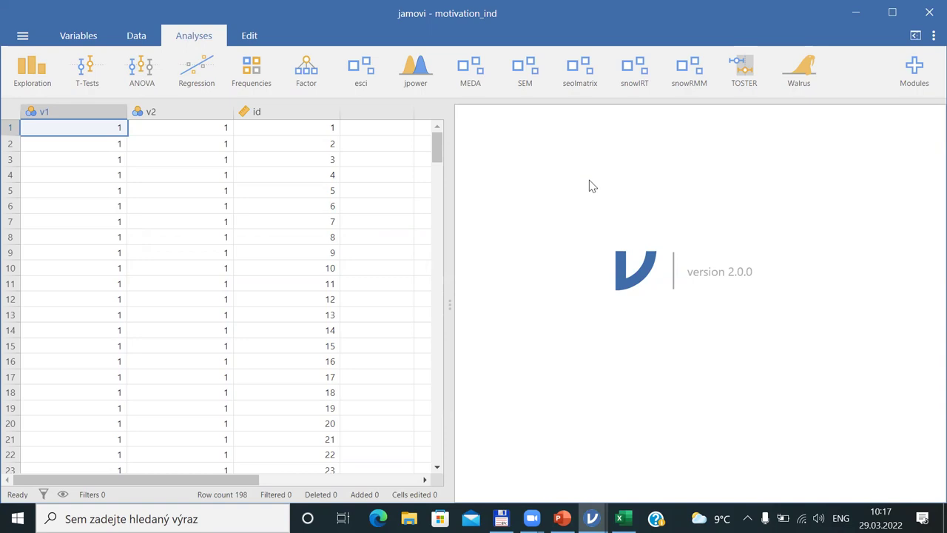
pyautogui.click(697, 69)
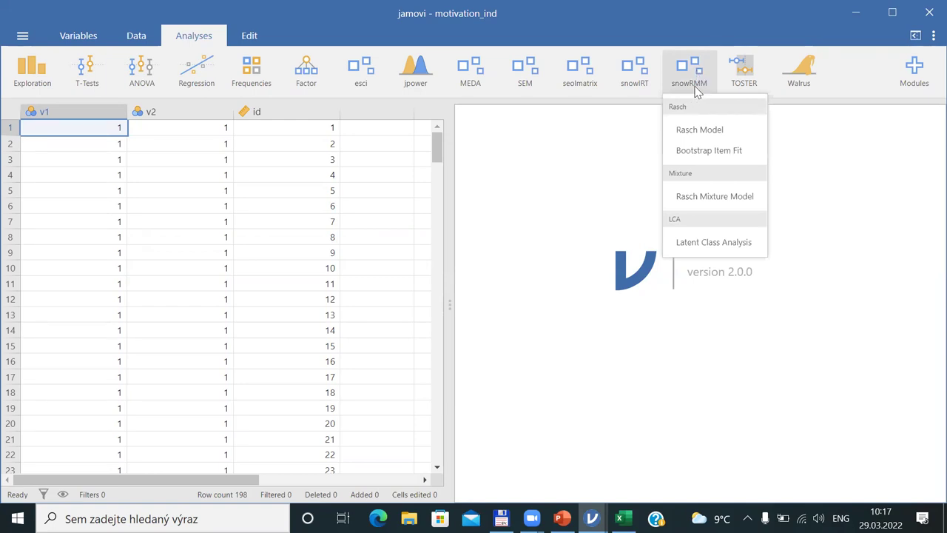
pyautogui.click(916, 72)
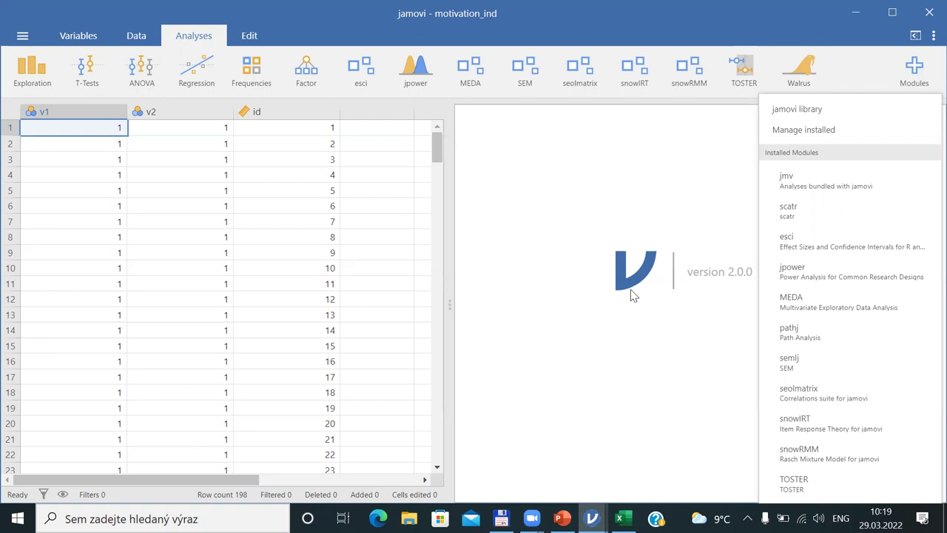
pyautogui.click(688, 83)
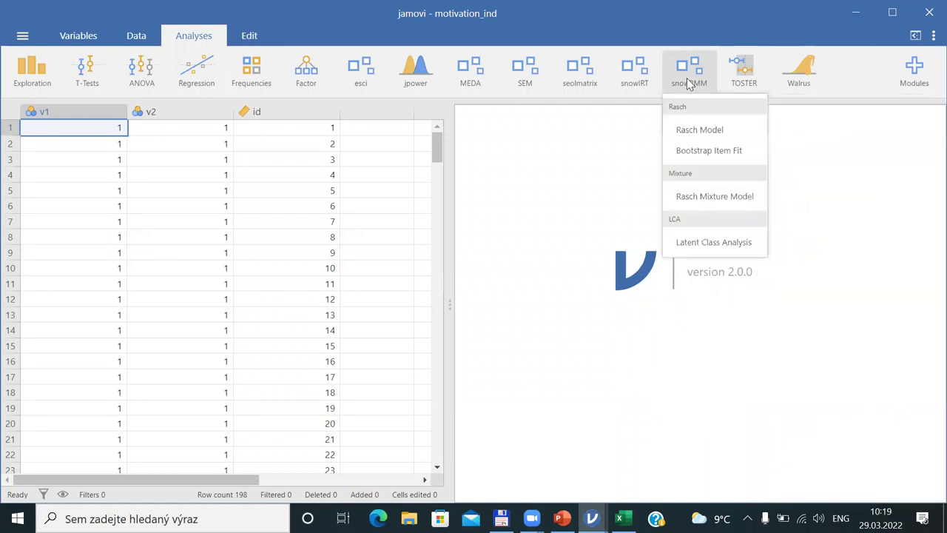
pyautogui.click(702, 244)
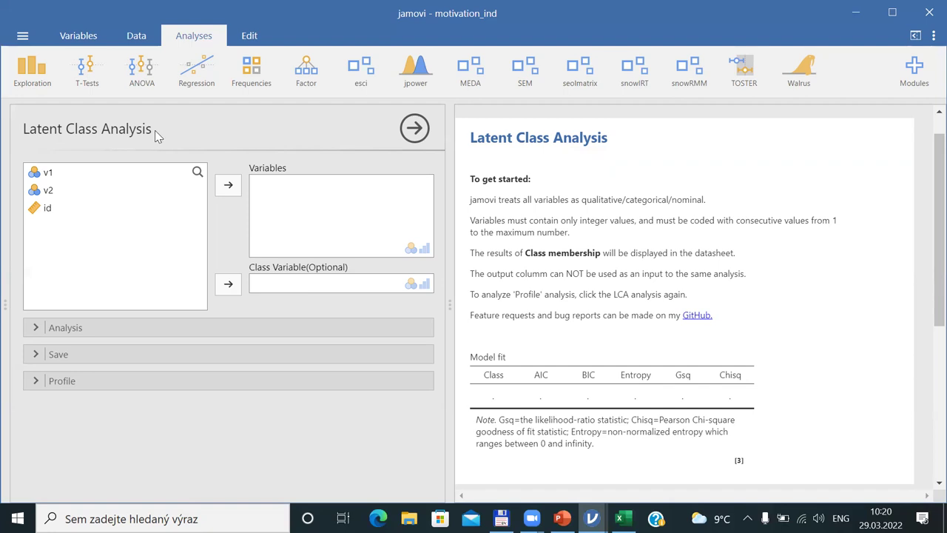
# Step: Assign v1 and v2 as the variables of the Latent Class Analysis
pyautogui.click(47, 175)
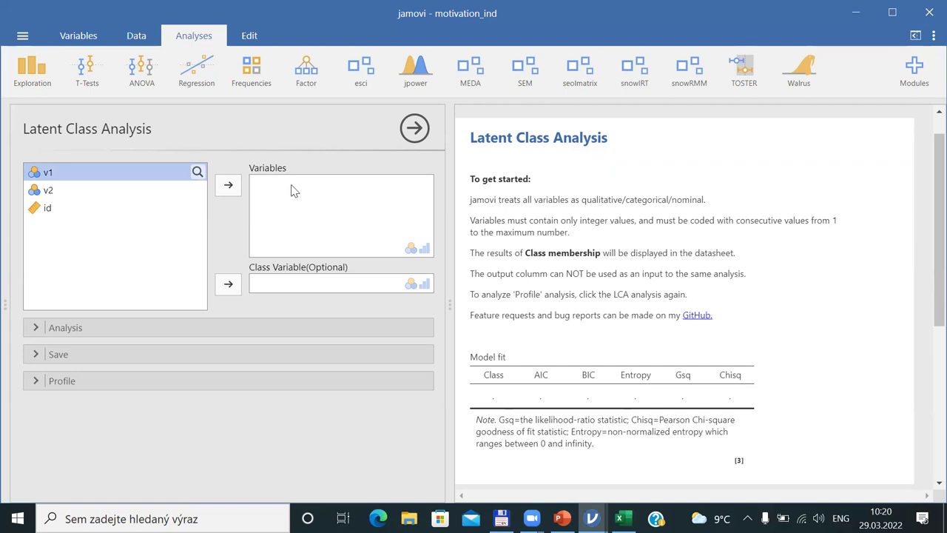
pyautogui.click(229, 185)
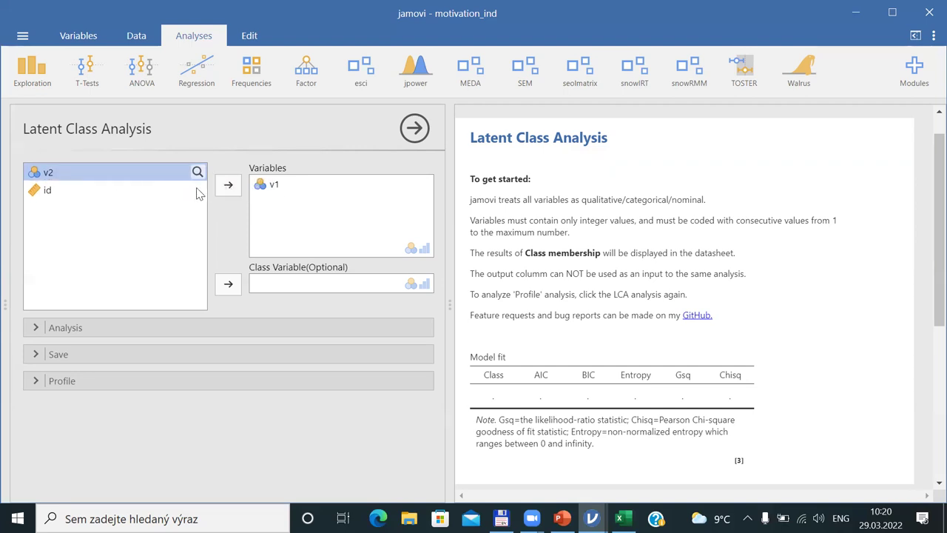
pyautogui.click(229, 186)
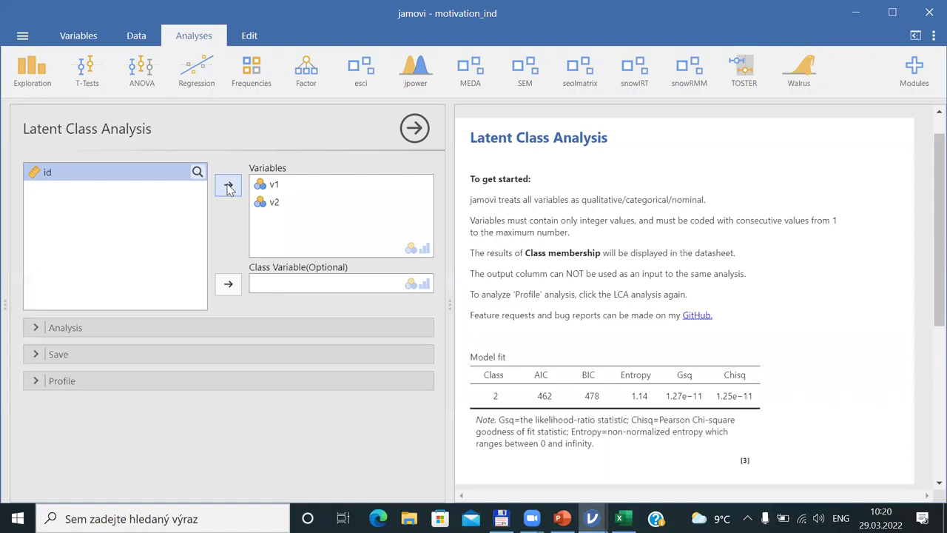
# Step: Examine the Model fit table and compare it with the Group A and Group B tables in Excel
pyautogui.moveTo(927, 269); pyautogui.dragTo(925, 332)
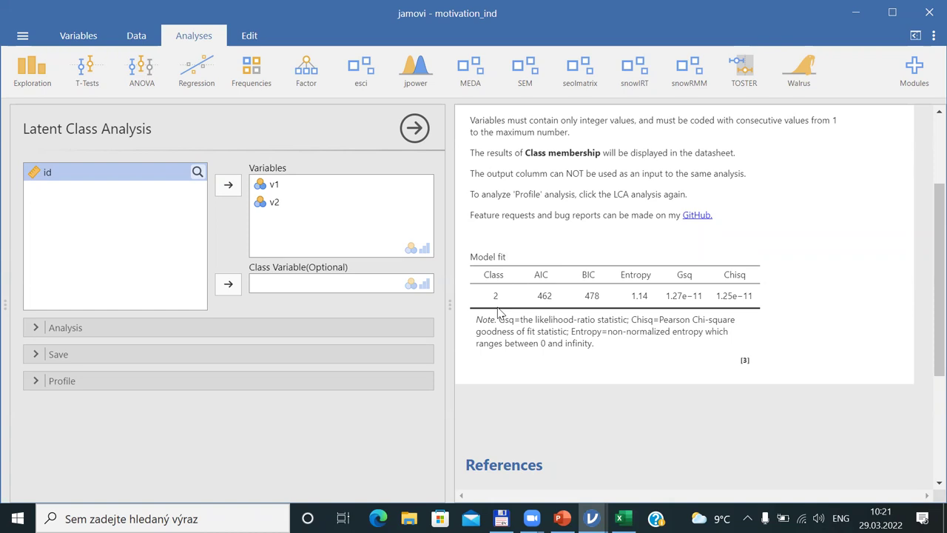
pyautogui.hotkey('alt', 'Tab')
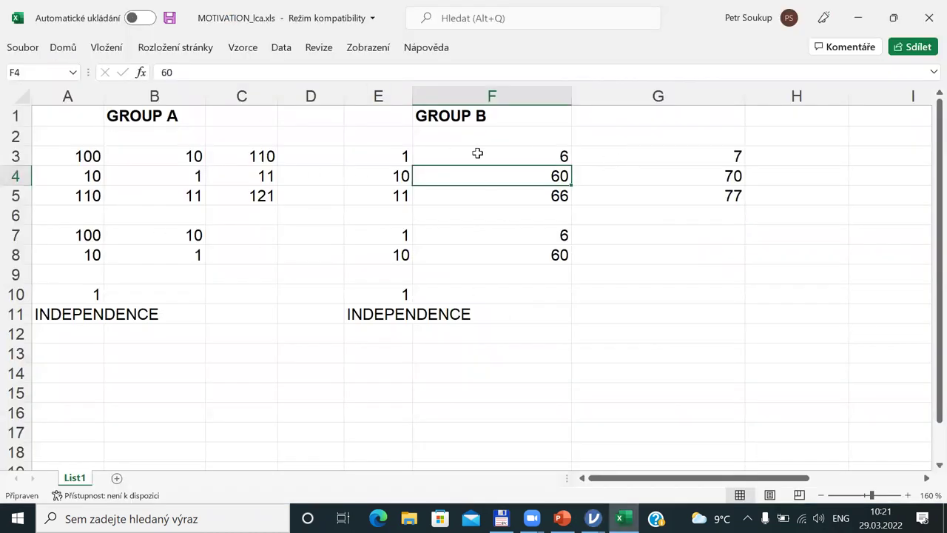
pyautogui.hotkey('alt', 'Tab')
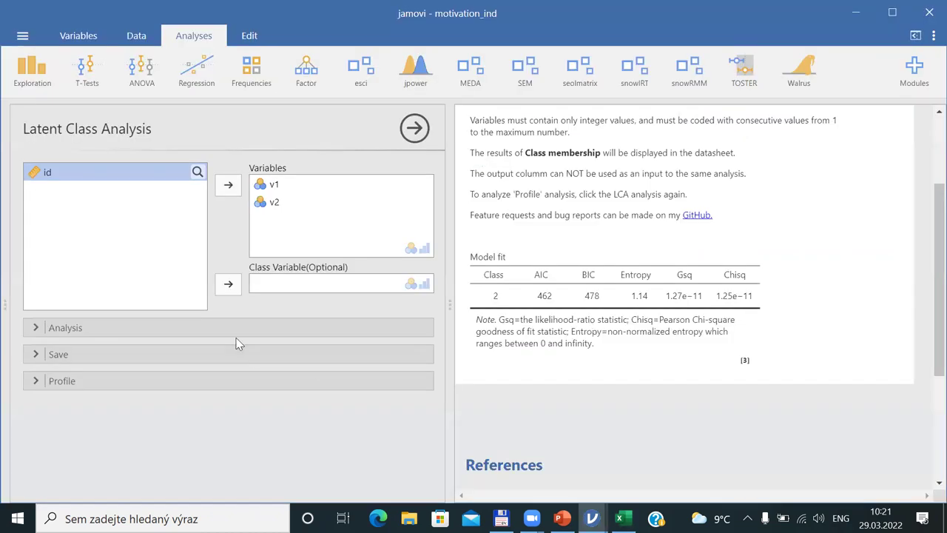
# Step: Expand the Analysis options of the Latent Class Analysis and keep the number of classes at 2
pyautogui.click(36, 329)
pyautogui.click(74, 358)
pyautogui.press('BackSpace')
pyautogui.moveTo(66, 359); pyautogui.dragTo(78, 361)
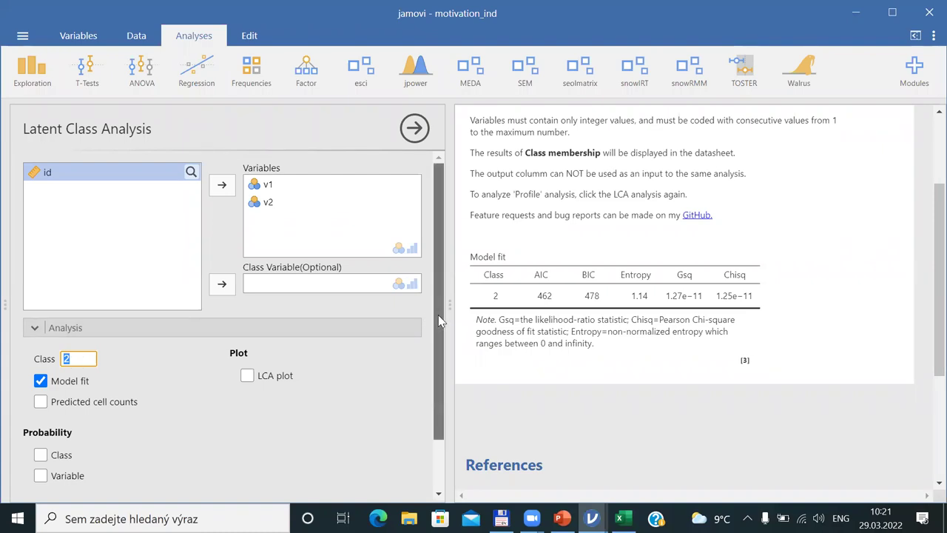
pyautogui.moveTo(438, 314); pyautogui.dragTo(446, 390)
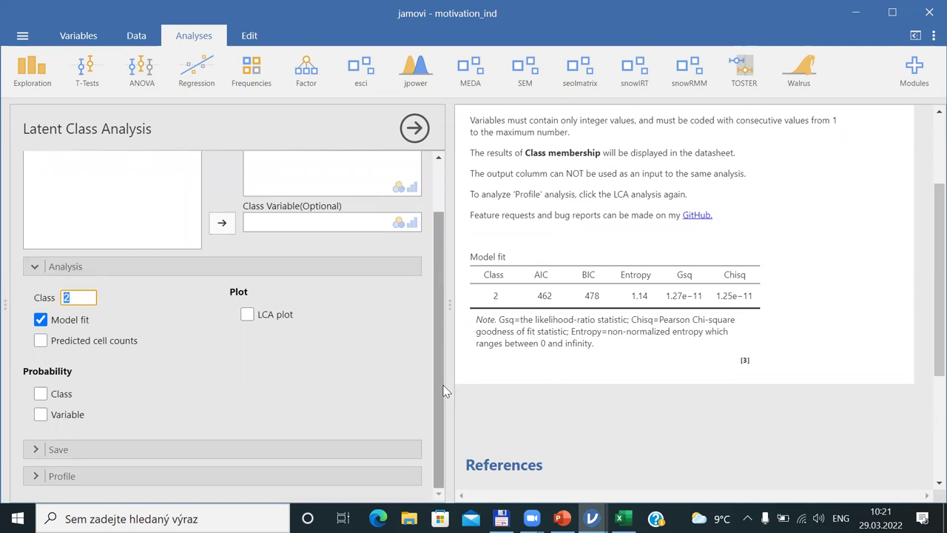
# Step: Review the Estimates in LCA slide in PowerPoint, and enable the Class and Variable probability tables in jamovi
pyautogui.click(563, 518)
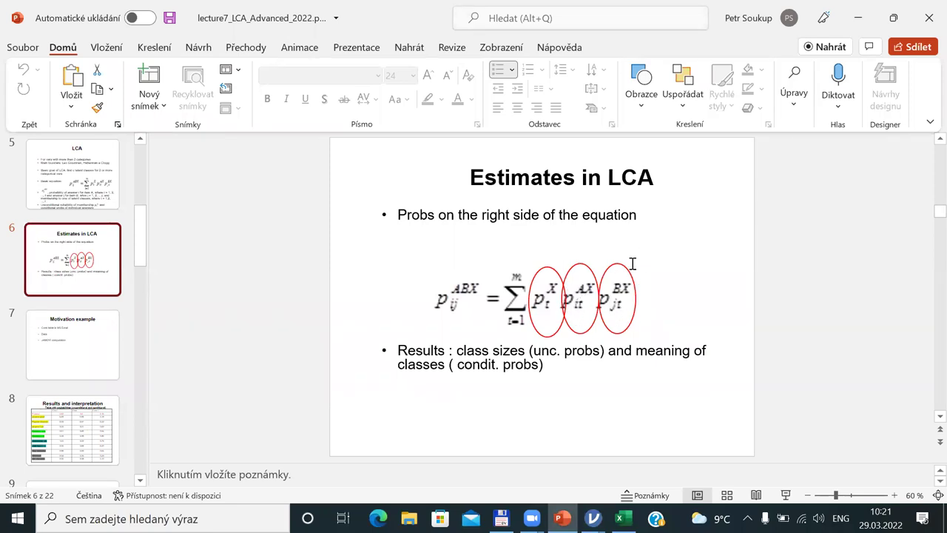
pyautogui.hotkey('alt', 'Tab')
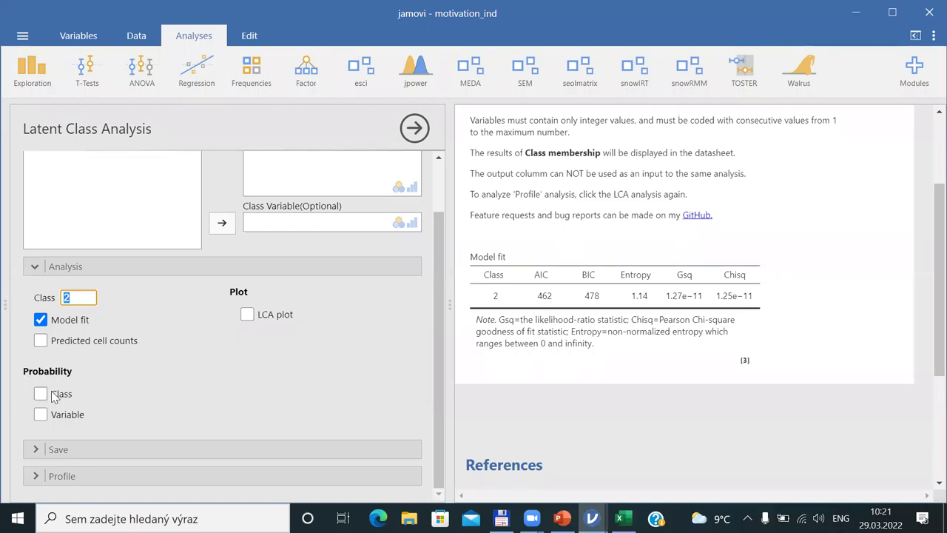
pyautogui.click(42, 394)
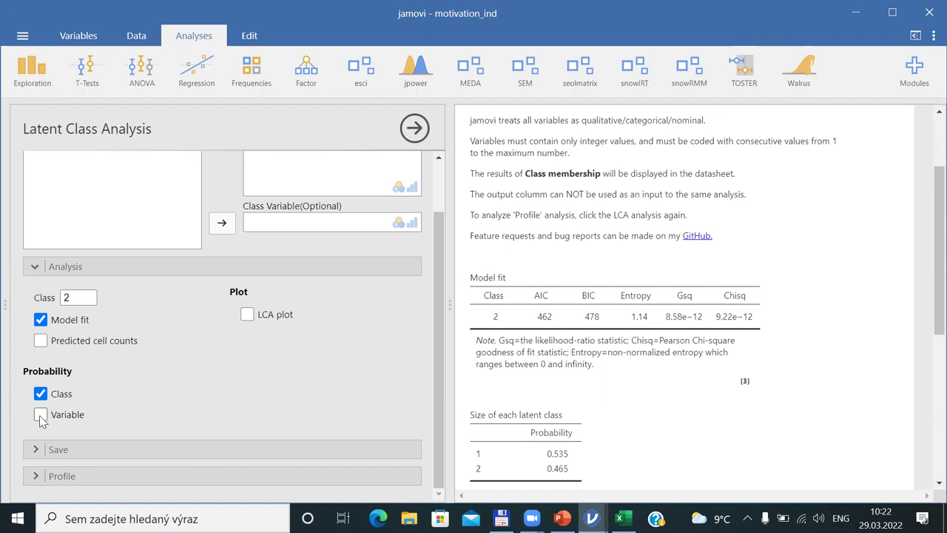
pyautogui.click(41, 418)
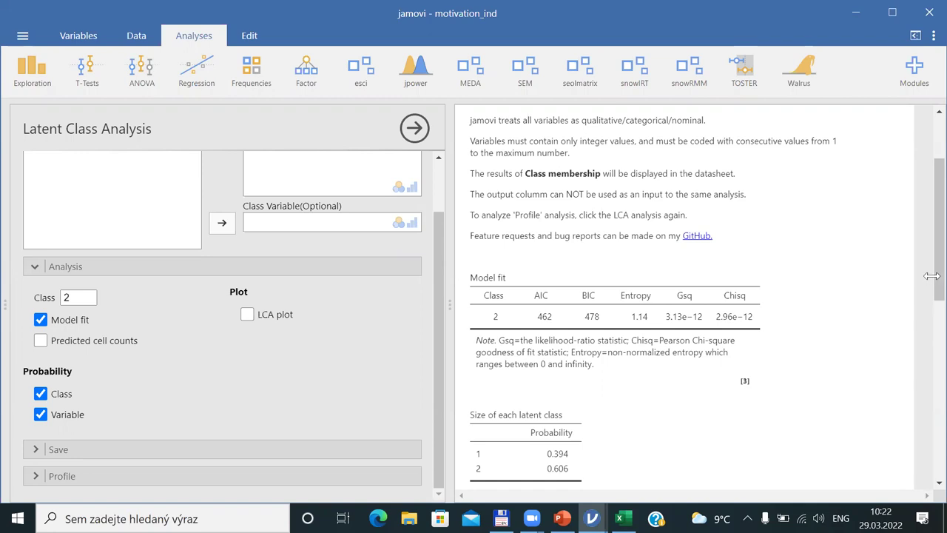
pyautogui.moveTo(932, 256); pyautogui.dragTo(912, 257)
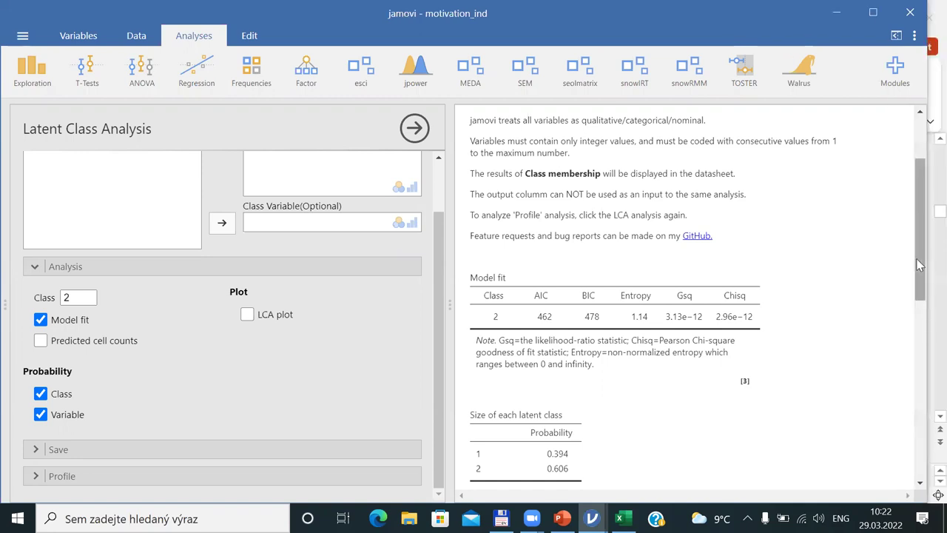
pyautogui.scroll(-3, 915, 198)
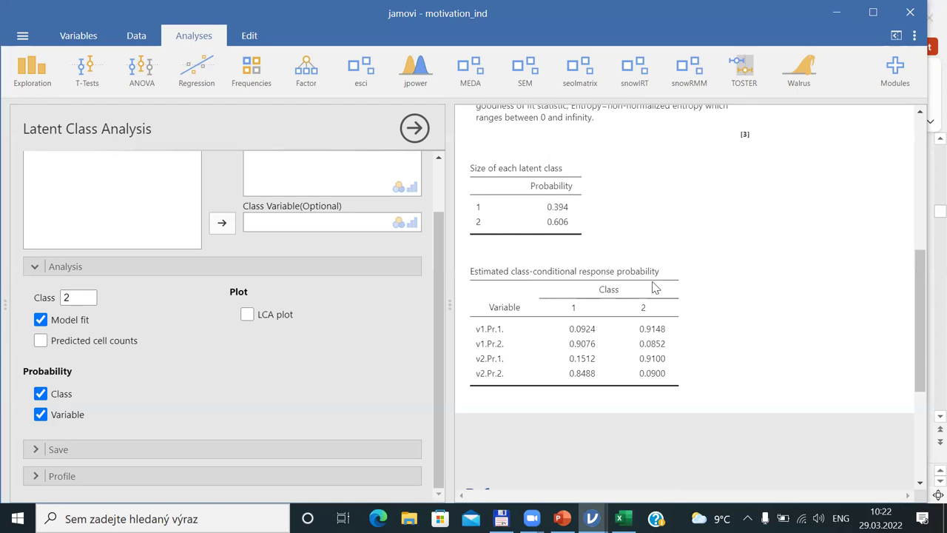
# Step: Enable the LCA plot for the analysis and restore the jamovi window to full screen width
pyautogui.click(247, 315)
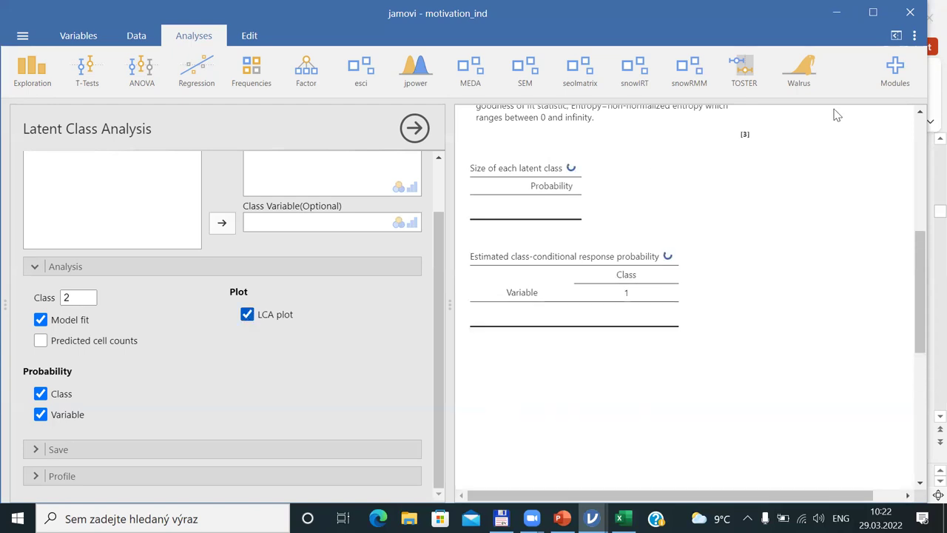
pyautogui.click(882, 22)
pyautogui.click(883, 24)
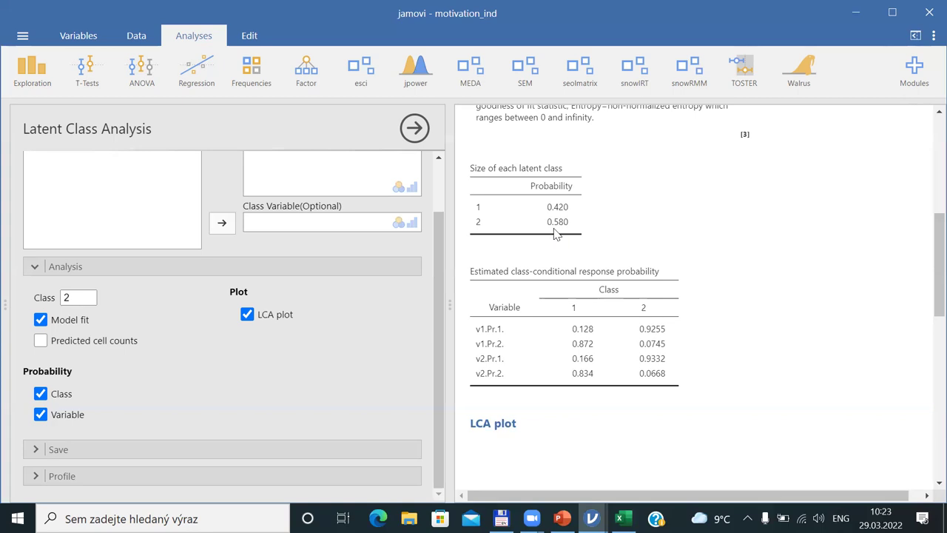
# Step: Switch to the MOTIVATION_lca.xls workbook in Excel and highlight the Group A table and then the Group B table
pyautogui.hotkey('alt', 'Tab')
pyautogui.hotkey('alt', 'Tab')
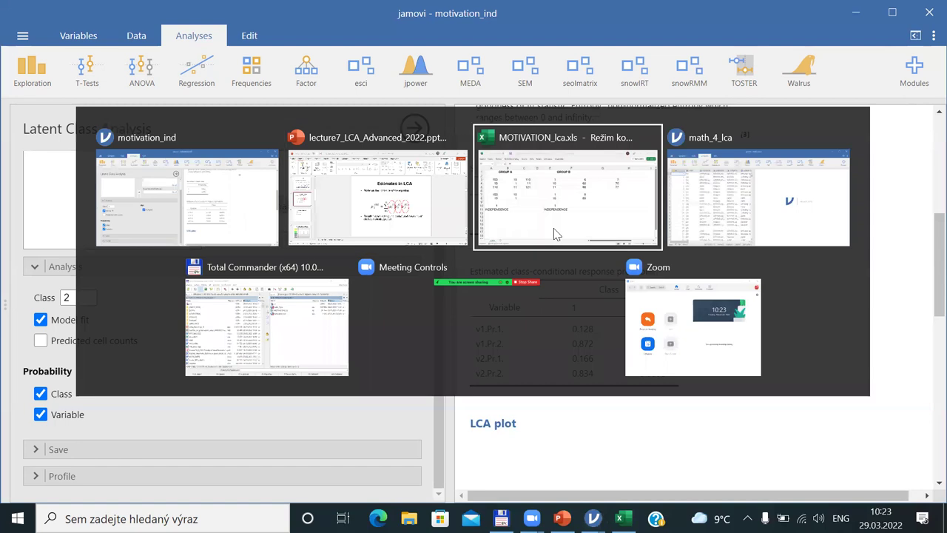
pyautogui.moveTo(68, 122); pyautogui.dragTo(261, 277)
pyautogui.moveTo(399, 122); pyautogui.dragTo(572, 272)
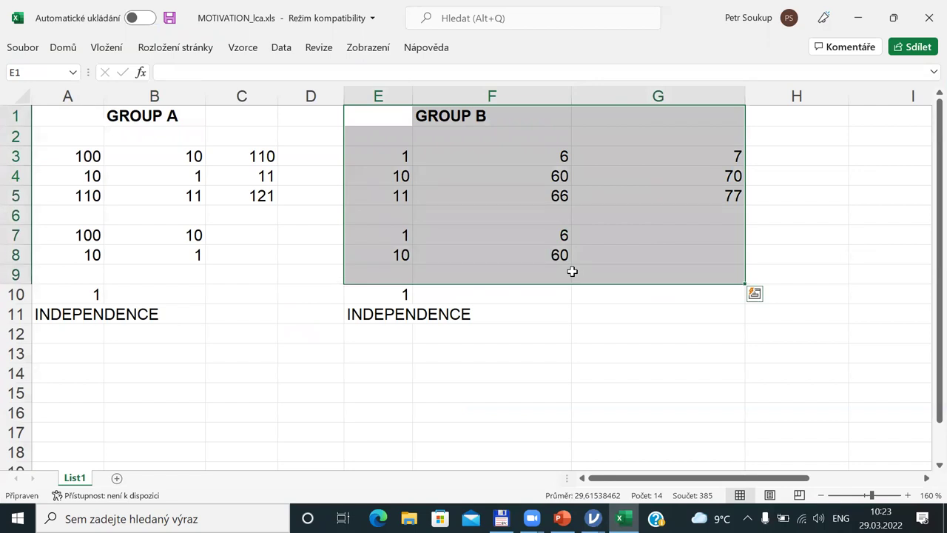
# Step: Compare the size of each latent class in jamovi with the Group A and Group B tables in Excel
pyautogui.hotkey('alt', 'Tab')
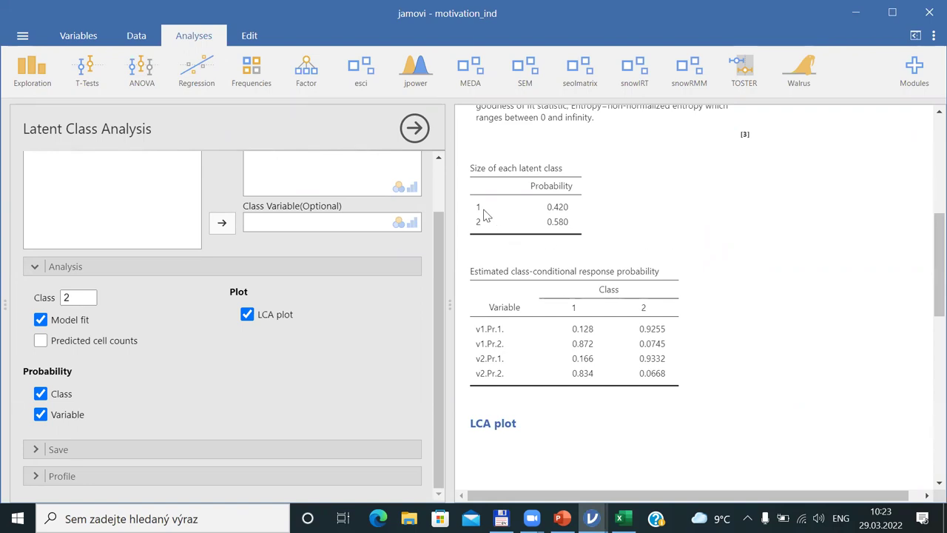
pyautogui.hotkey('alt', 'Tab')
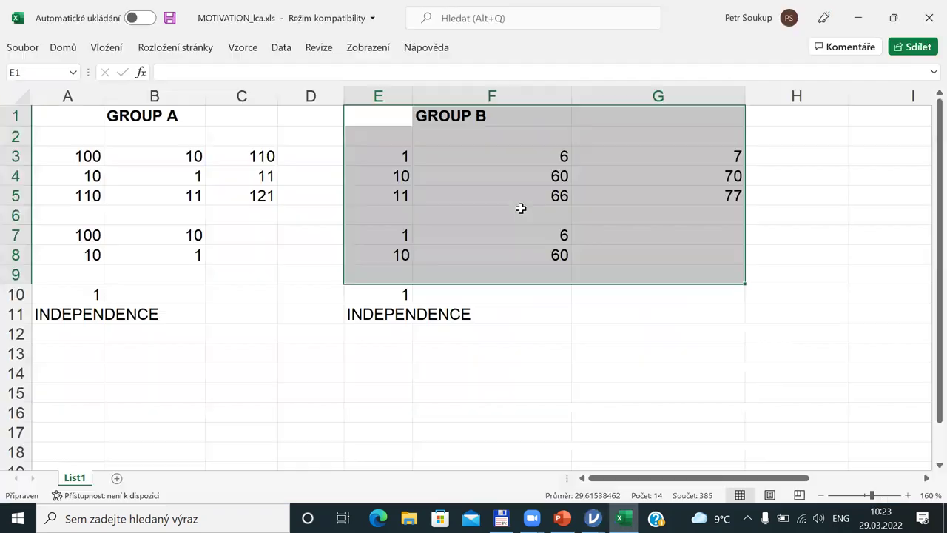
pyautogui.moveTo(78, 114); pyautogui.dragTo(318, 216)
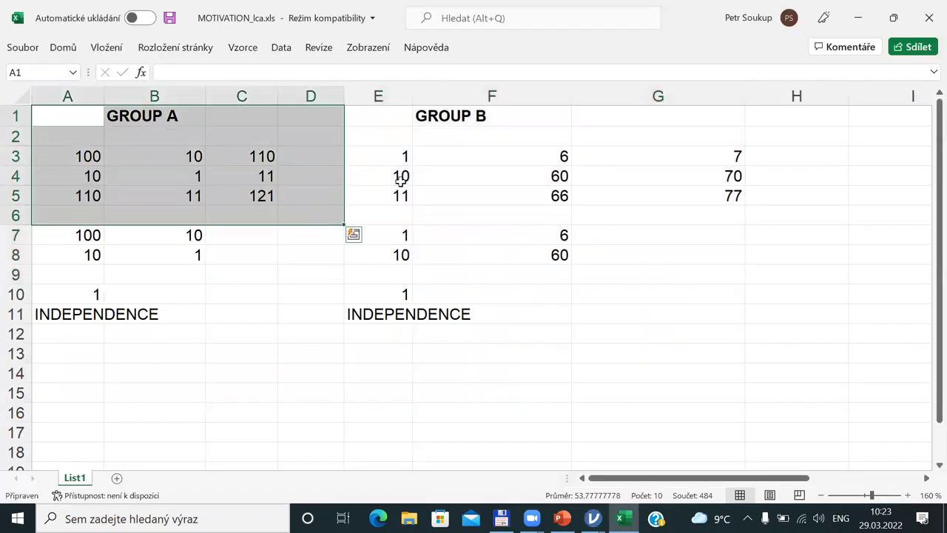
pyautogui.moveTo(394, 116); pyautogui.dragTo(592, 228)
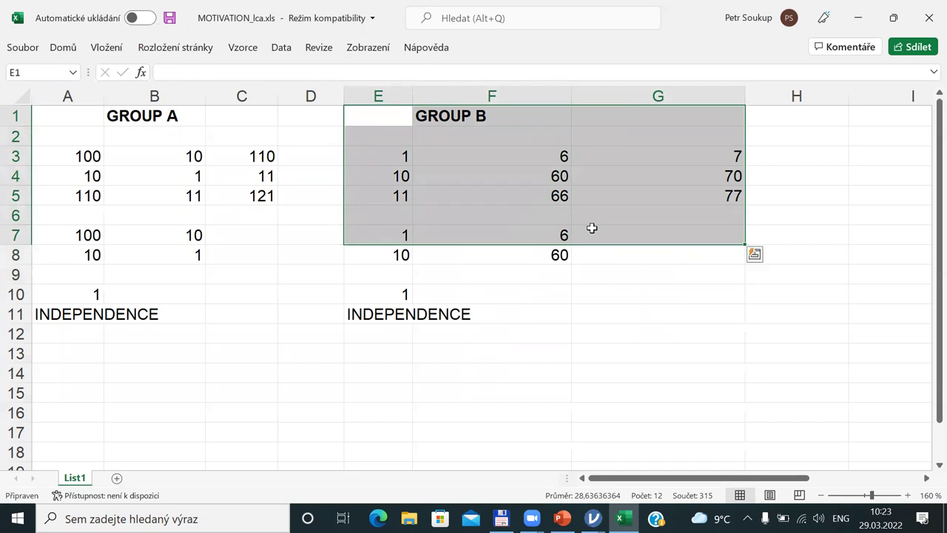
pyautogui.hotkey('alt', 'Tab')
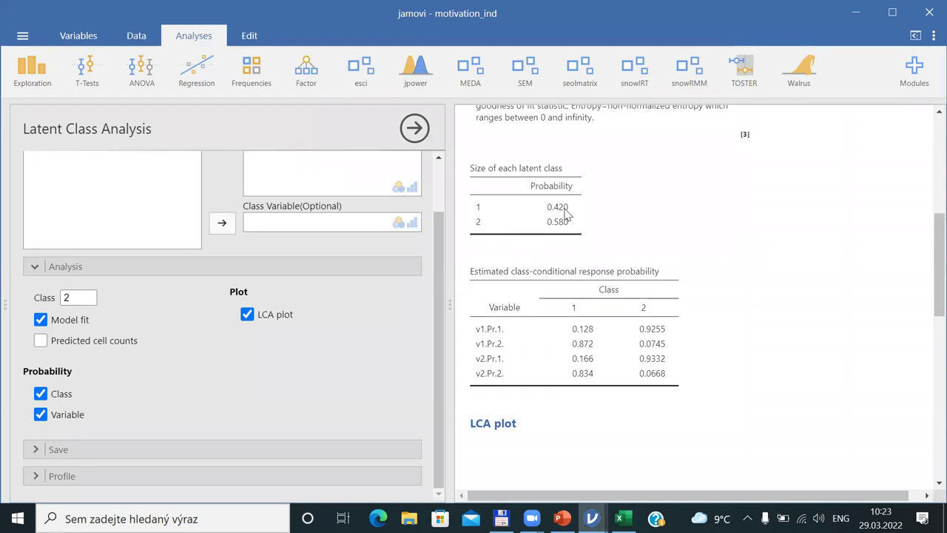
pyautogui.hotkey('alt', 'Tab')
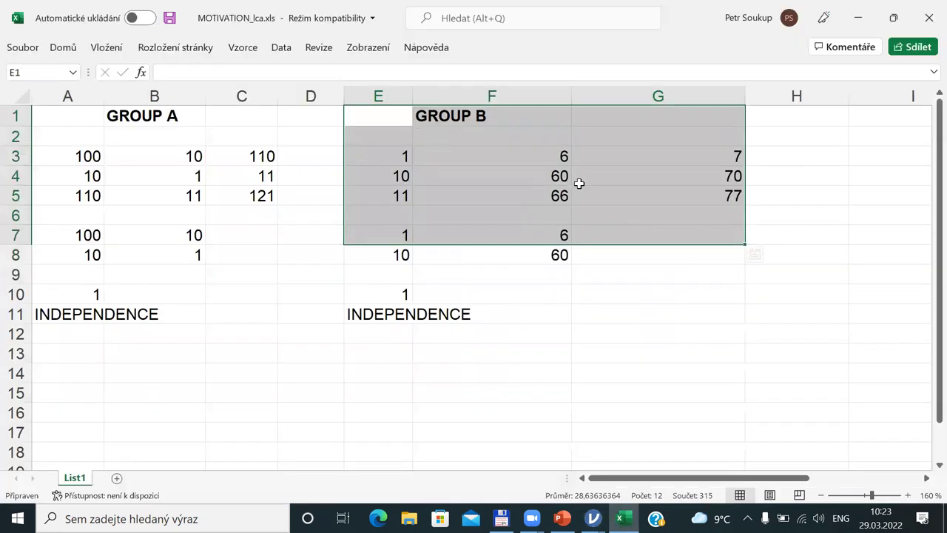
pyautogui.moveTo(60, 133); pyautogui.dragTo(247, 188)
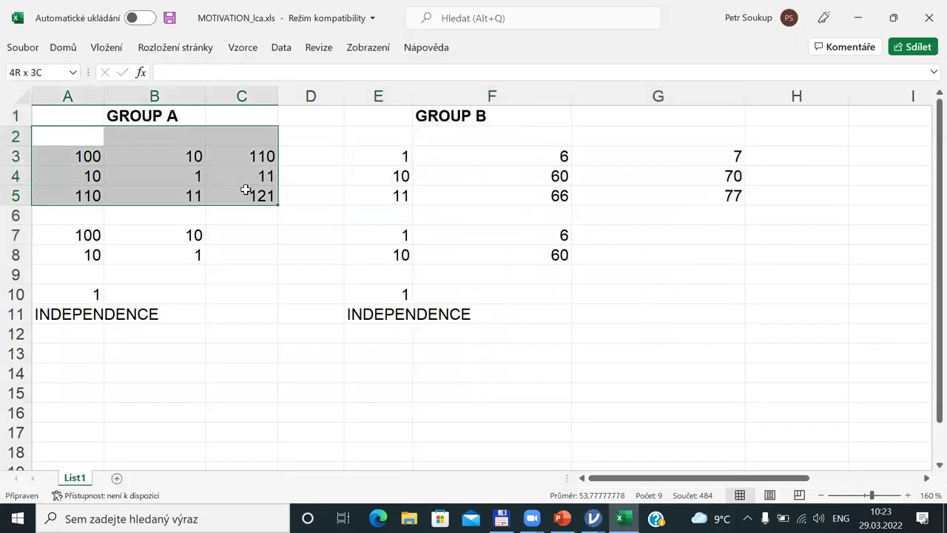
pyautogui.hotkey('alt', 'Tab')
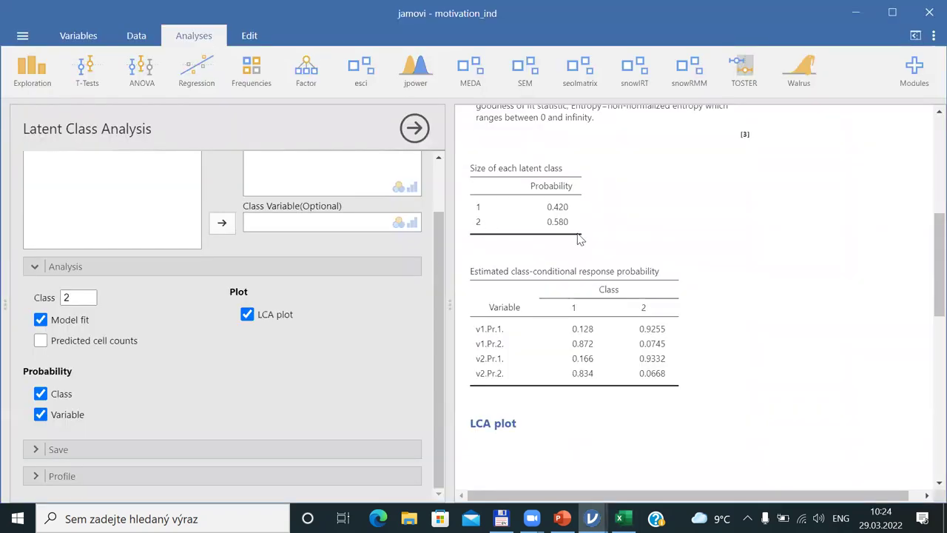
pyautogui.hotkey('alt', 'Tab')
pyautogui.moveTo(391, 117); pyautogui.dragTo(555, 214)
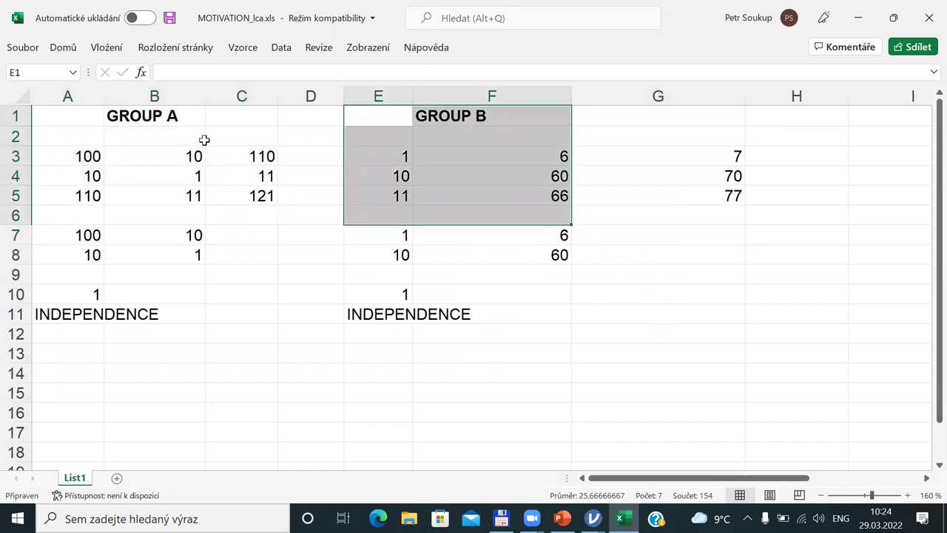
pyautogui.moveTo(110, 116); pyautogui.dragTo(287, 185)
pyautogui.hotkey('alt', 'Tab')
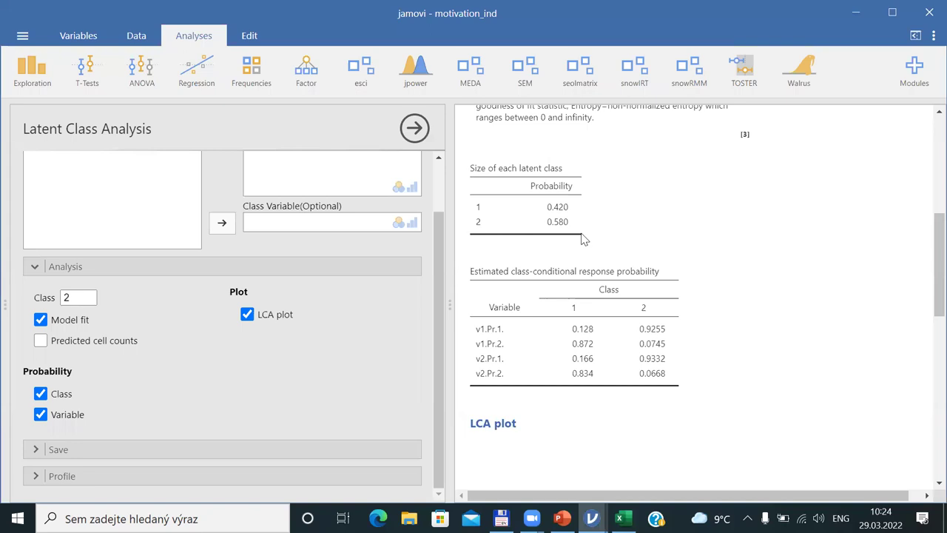
# Step: Inspect cell A3 of Group A and cell F4 of Group B in Excel against jamovi's class-conditional response probabilities
pyautogui.hotkey('alt', 'Tab')
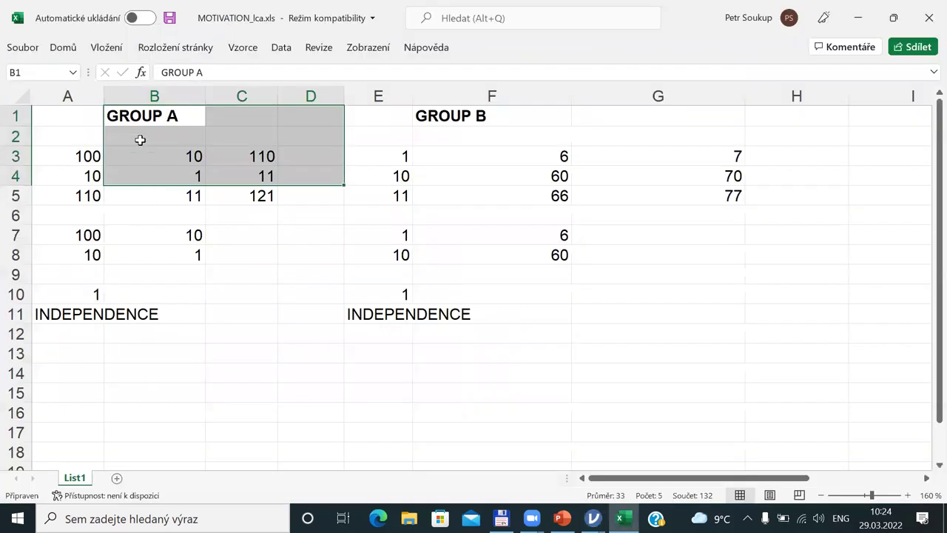
pyautogui.click(131, 118)
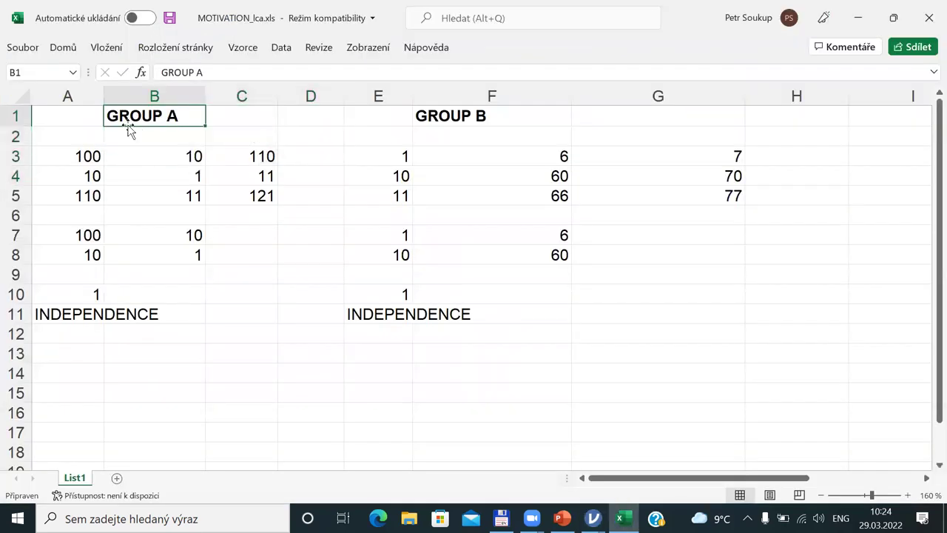
pyautogui.click(79, 156)
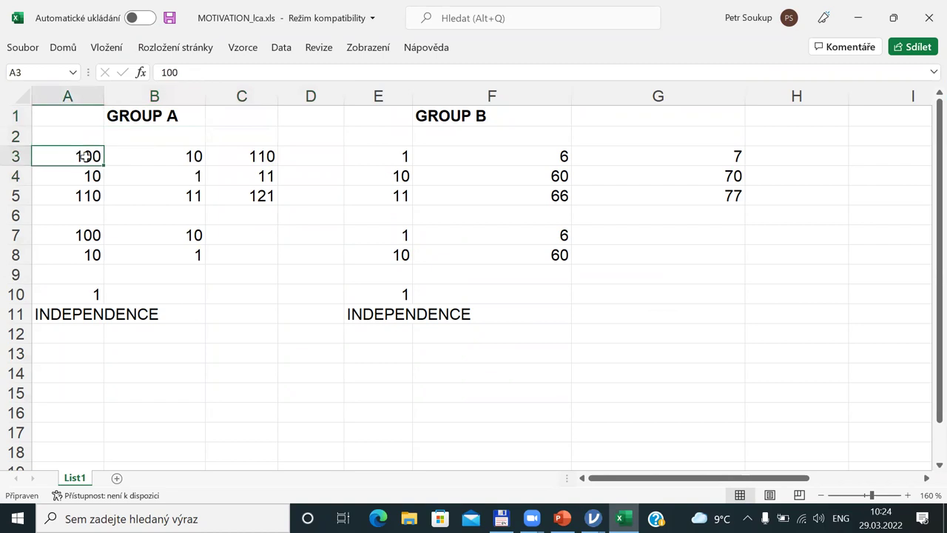
pyautogui.click(442, 118)
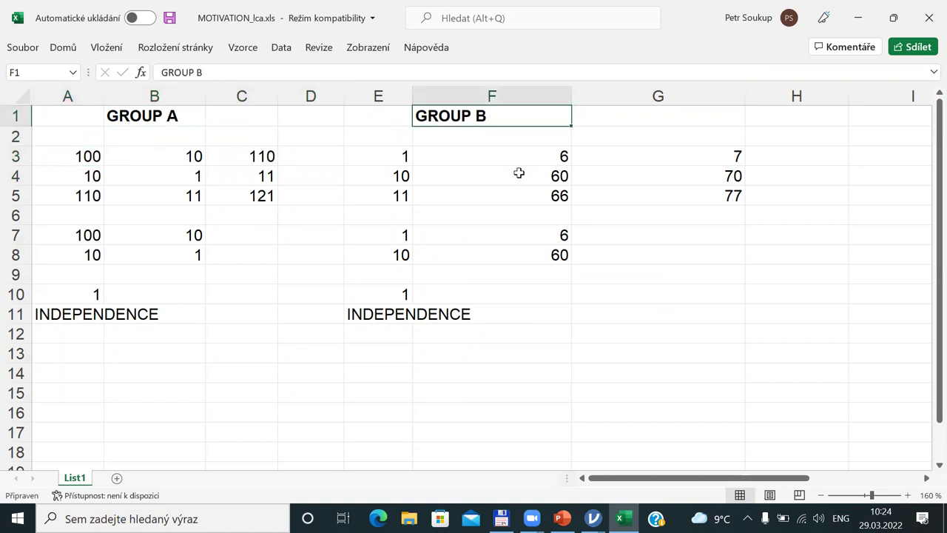
pyautogui.click(549, 181)
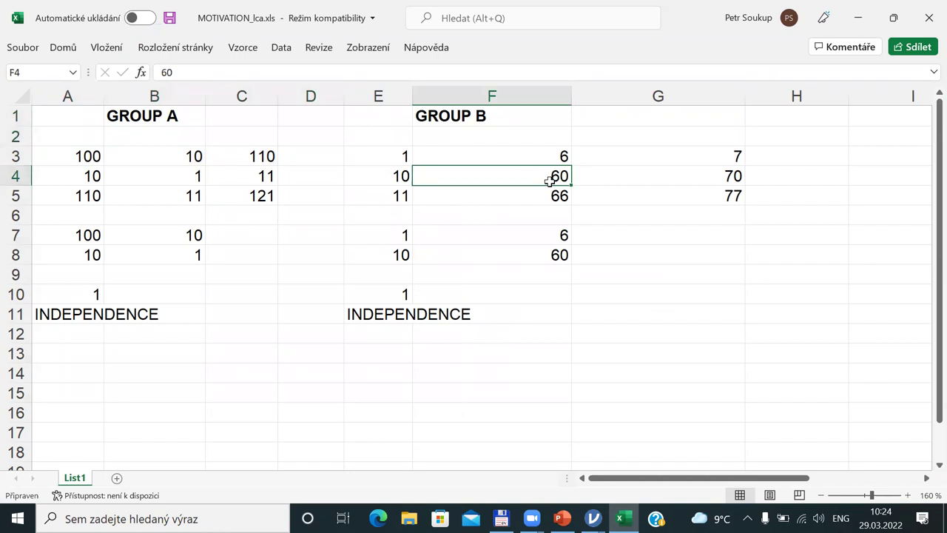
pyautogui.hotkey('alt', 'Tab')
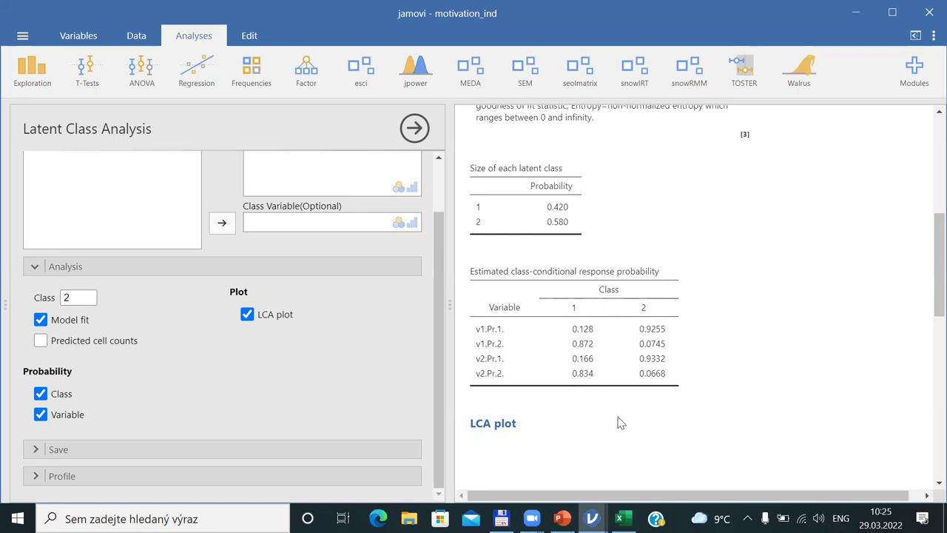
pyautogui.hotkey('alt', 'Tab')
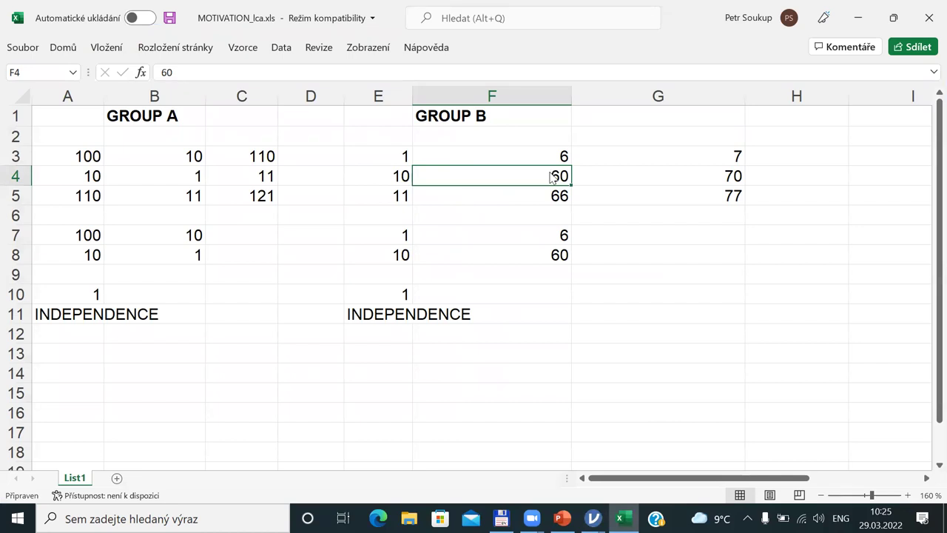
pyautogui.hotkey('alt', 'Tab')
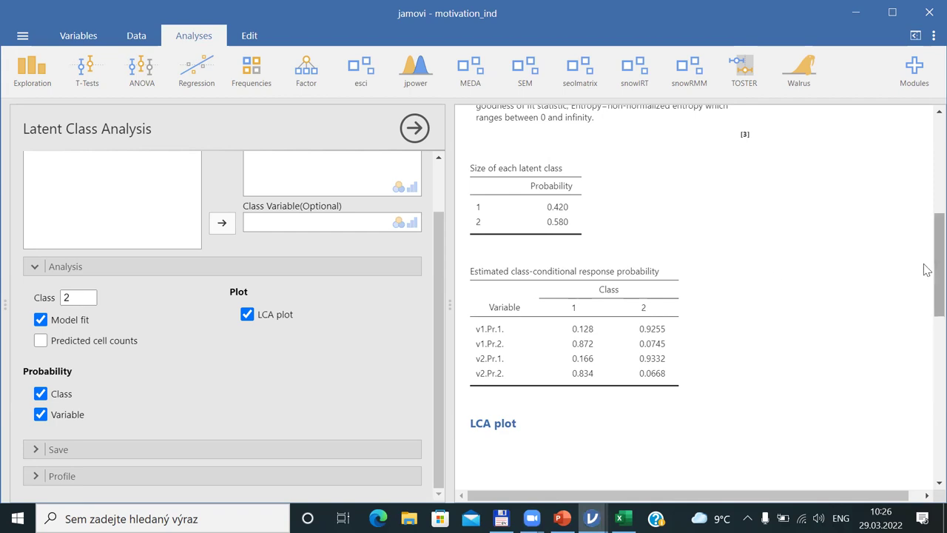
# Step: Examine the LCA plot and compare its bars and population shares with the class size and response probability tables
pyautogui.scroll(-4, 923, 288)
pyautogui.scroll(-1, 923, 323)
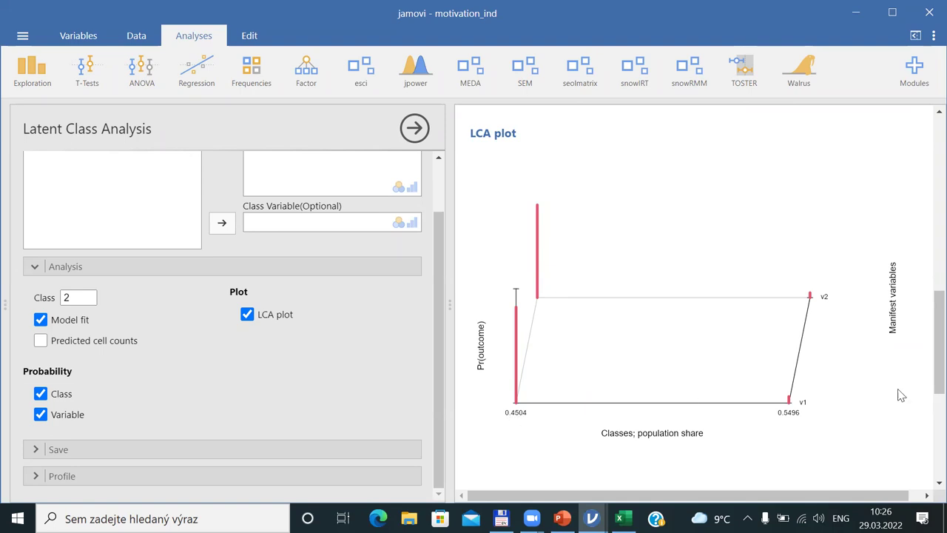
pyautogui.moveTo(924, 385); pyautogui.dragTo(923, 294)
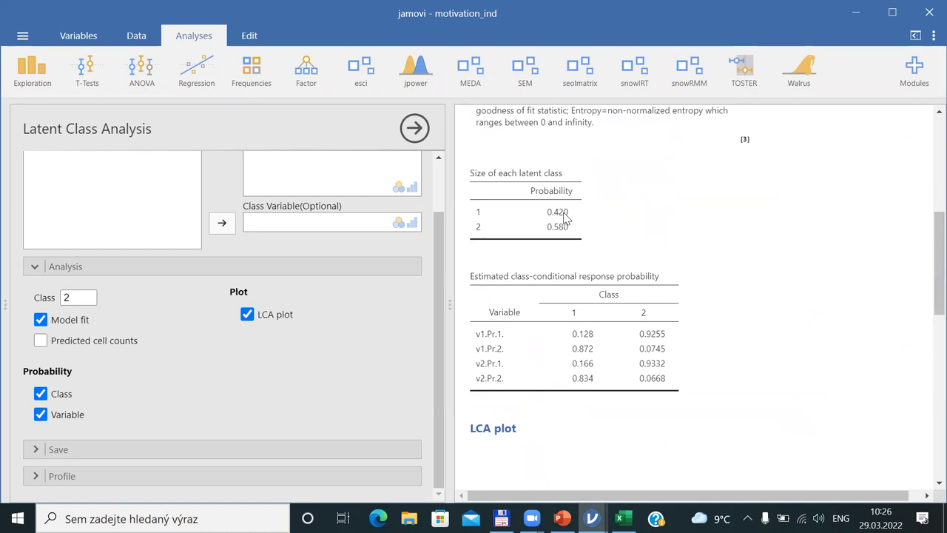
pyautogui.moveTo(924, 230); pyautogui.dragTo(925, 355)
pyautogui.moveTo(925, 388); pyautogui.dragTo(926, 359)
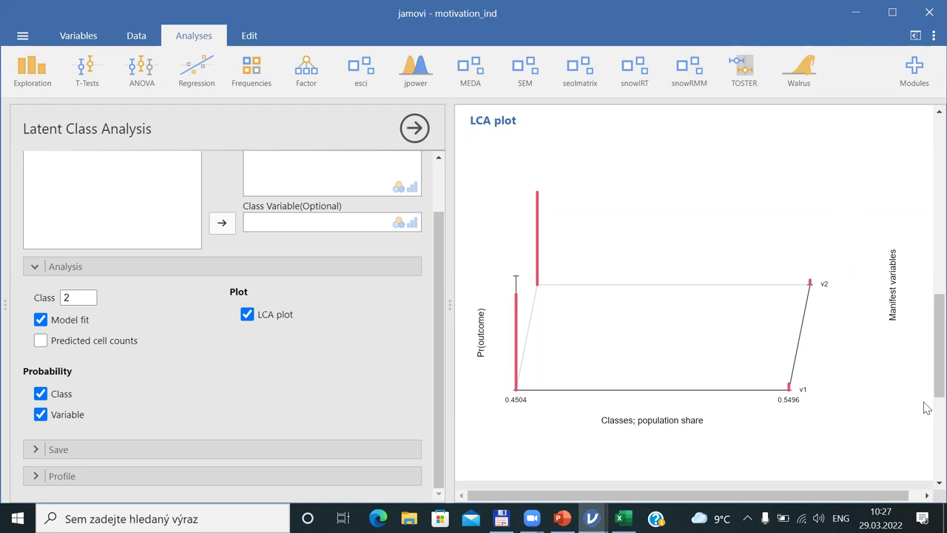
pyautogui.moveTo(925, 385); pyautogui.dragTo(924, 318)
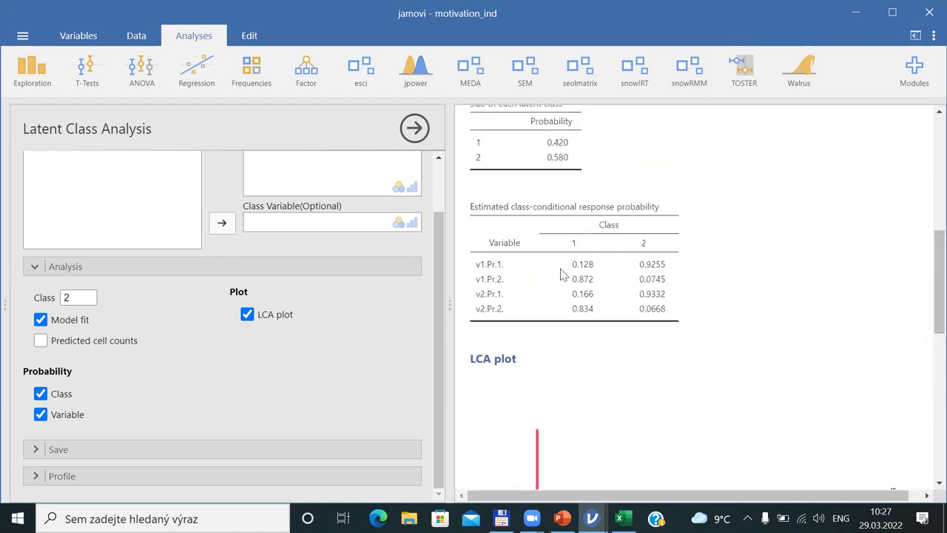
pyautogui.moveTo(924, 247); pyautogui.dragTo(927, 323)
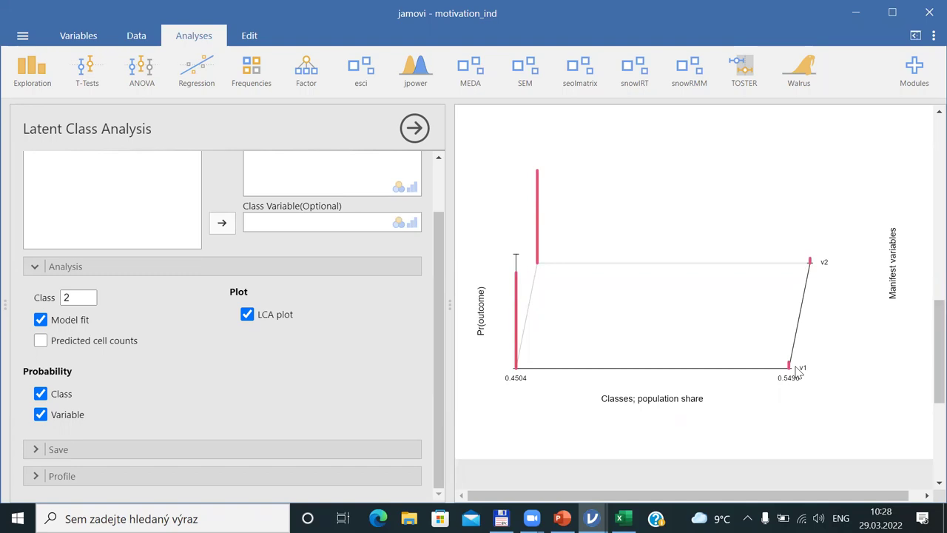
pyautogui.moveTo(927, 345); pyautogui.dragTo(924, 252)
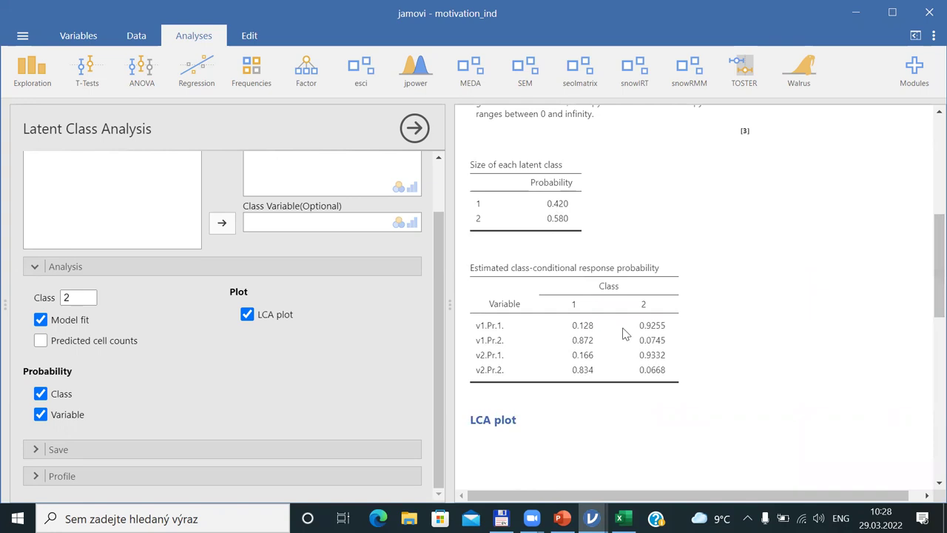
pyautogui.moveTo(925, 298); pyautogui.dragTo(925, 378)
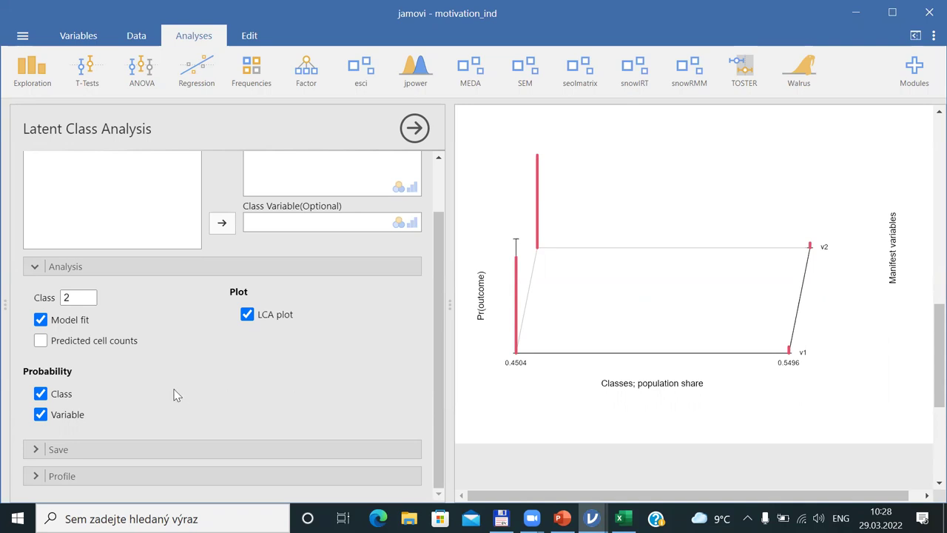
# Step: Save the class membership from the Latent Class Analysis to the dataset and close the analysis options to show the data
pyautogui.click(42, 451)
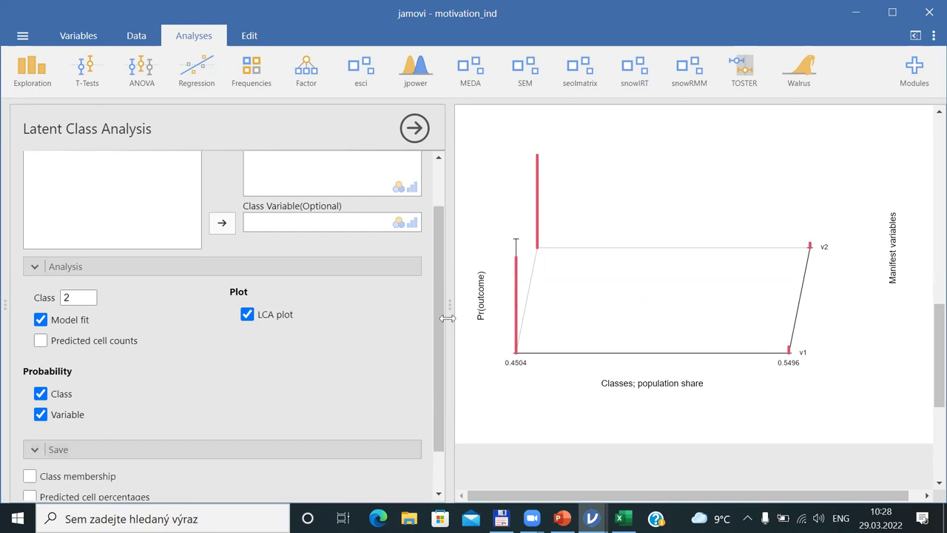
pyautogui.scroll(-1, 441, 318)
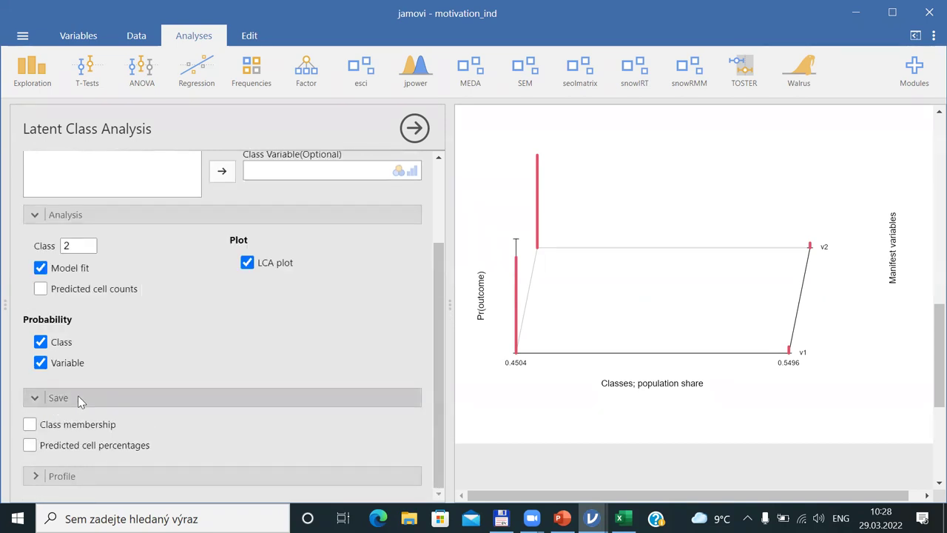
pyautogui.click(29, 424)
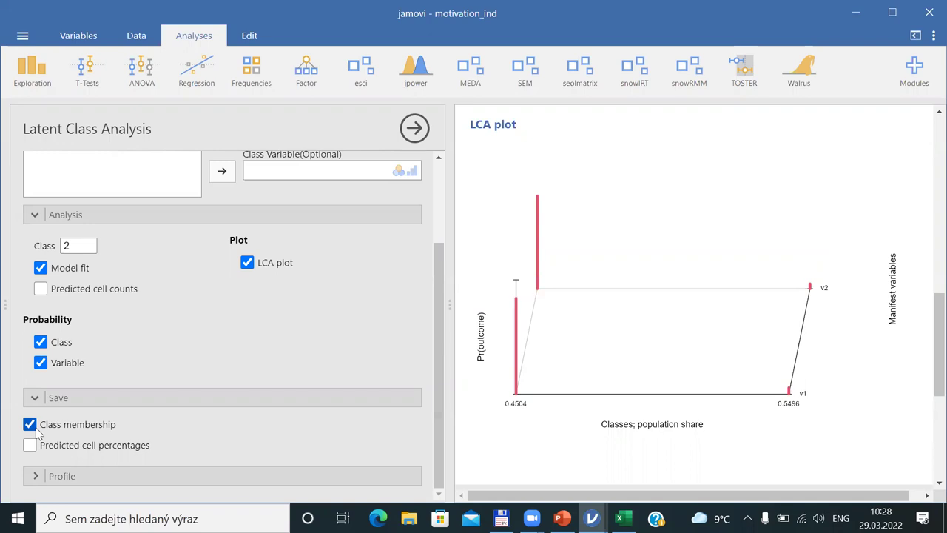
pyautogui.click(419, 132)
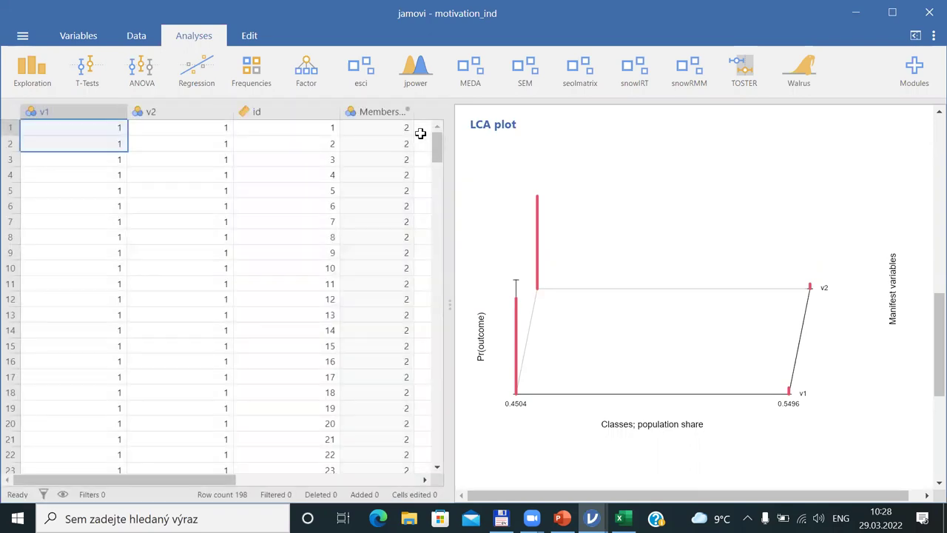
# Step: Examine the saved membership column against v1 and v2 for the first and last rows of the dataset
pyautogui.click(384, 111)
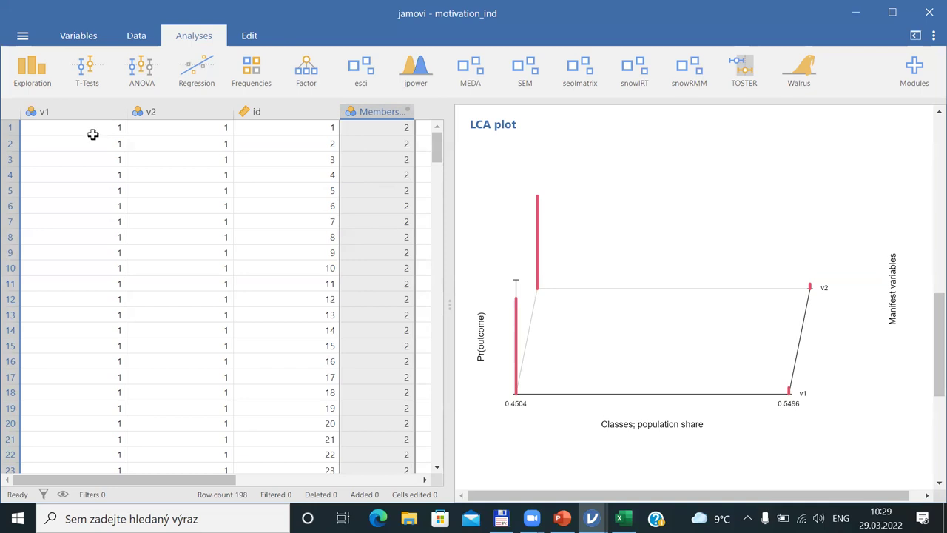
pyautogui.click(383, 130)
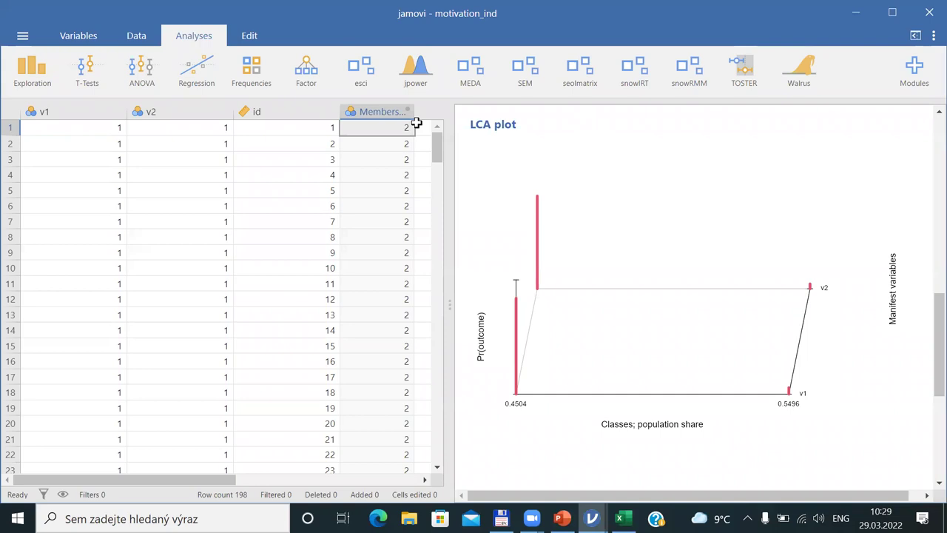
pyautogui.moveTo(436, 148); pyautogui.dragTo(433, 379)
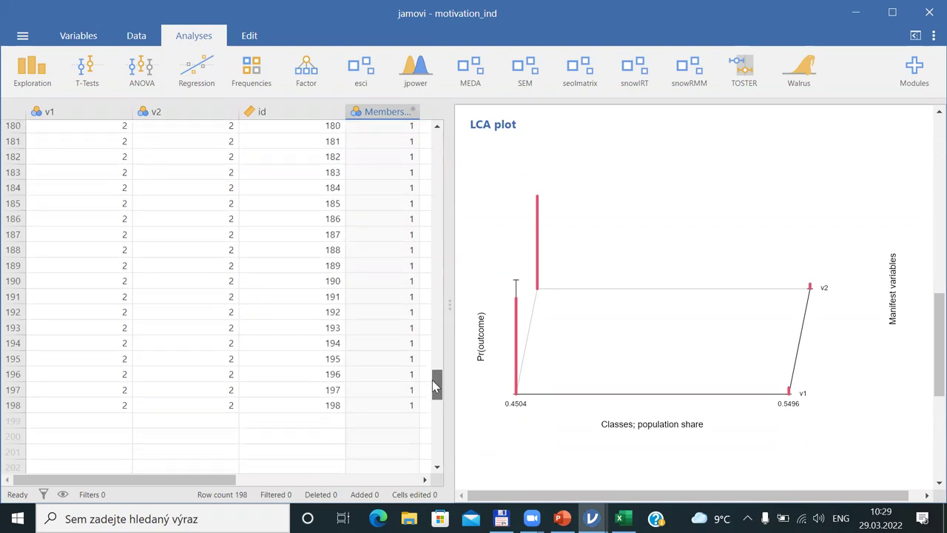
pyautogui.click(95, 414)
pyautogui.click(195, 406)
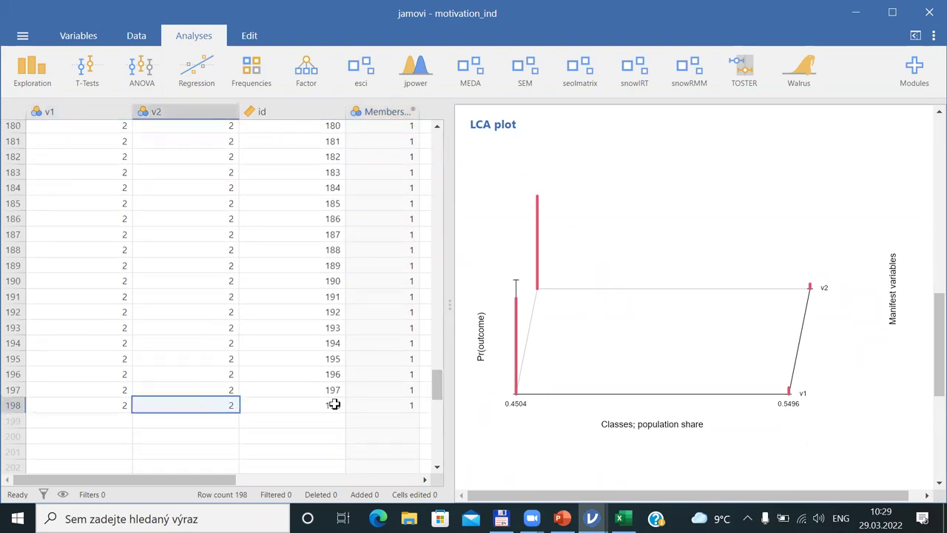
# Step: Compare the saved class membership with the v1 and v2 answers in rows 198, 118 and 114
pyautogui.click(383, 409)
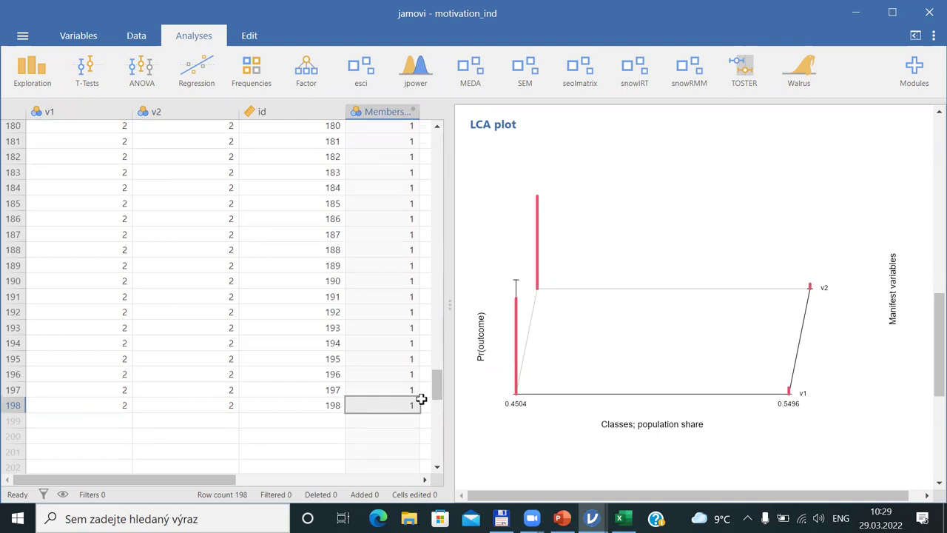
pyautogui.moveTo(438, 384); pyautogui.dragTo(427, 291)
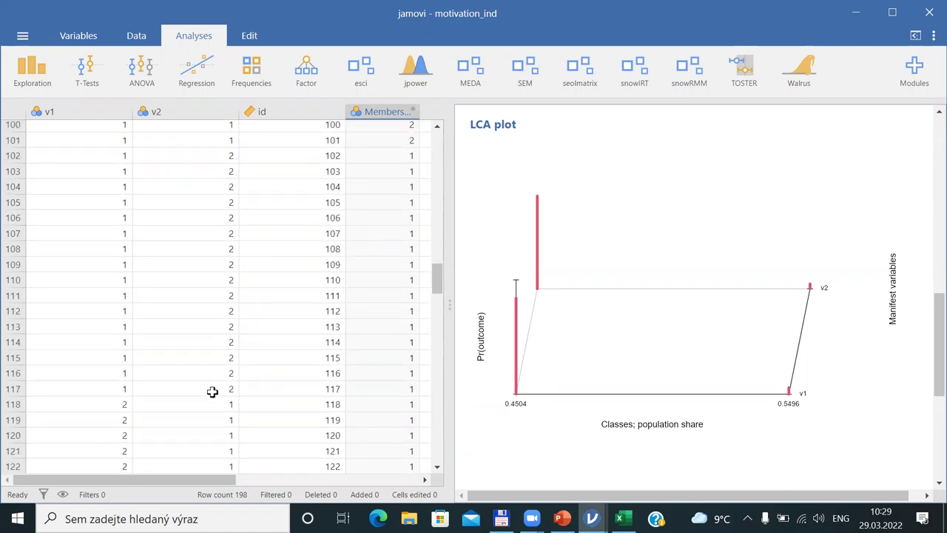
pyautogui.click(107, 406)
pyautogui.click(215, 405)
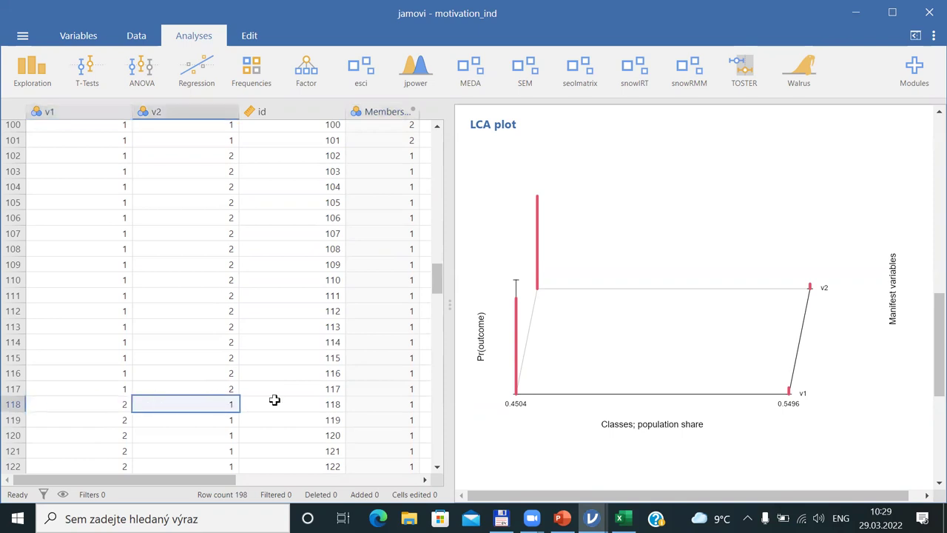
pyautogui.click(392, 402)
pyautogui.moveTo(436, 281)
pyautogui.mouseDown()
pyautogui.moveTo(439, 308)
pyautogui.moveTo(440, 295)
pyautogui.mouseUp()
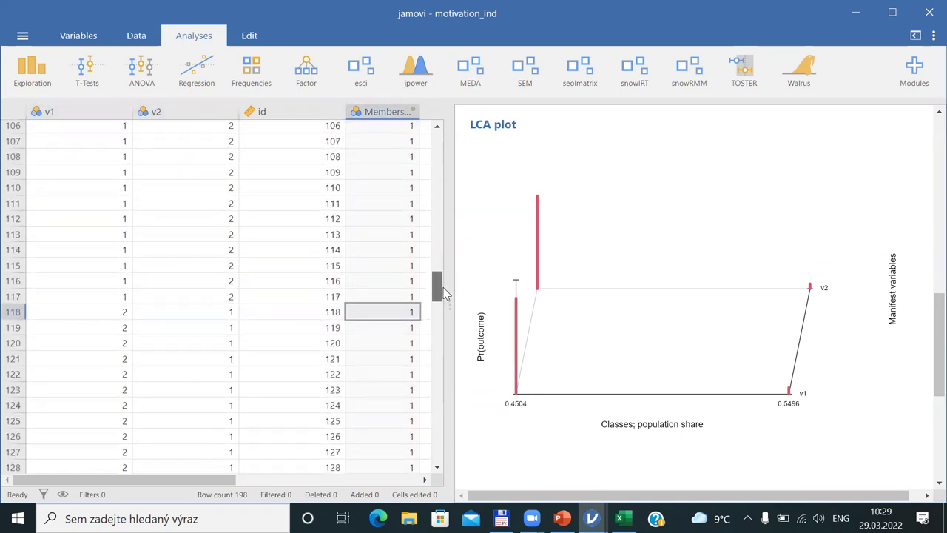
pyautogui.click(123, 249)
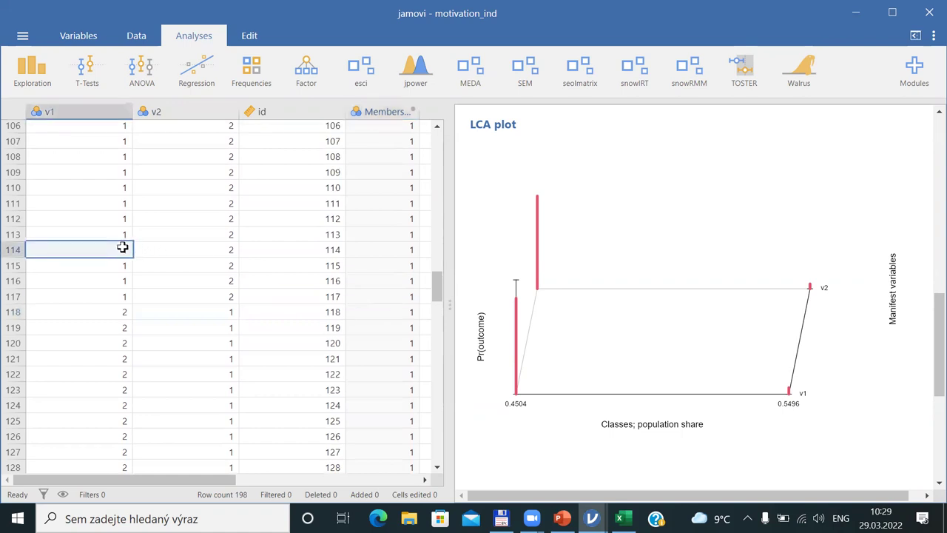
pyautogui.click(191, 249)
pyautogui.click(390, 248)
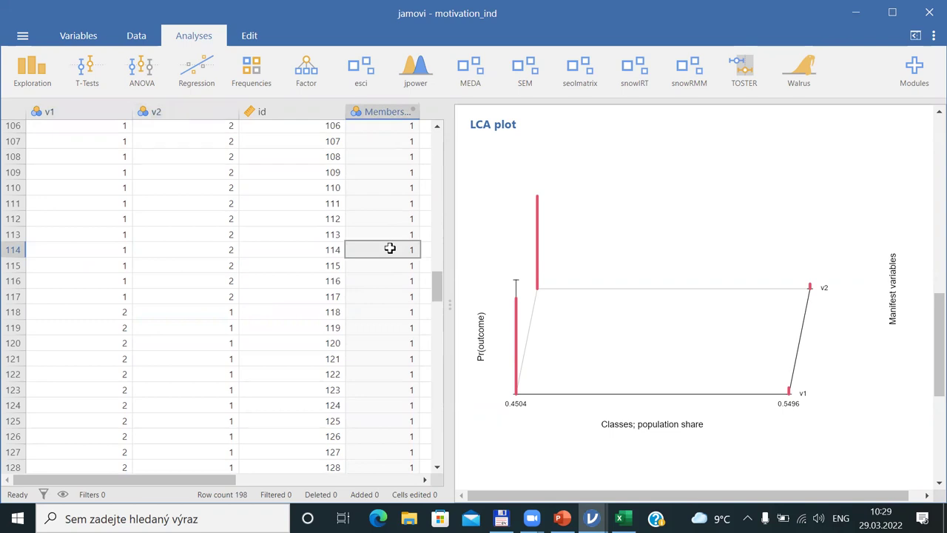
# Step: Switch to the lecture7_LCA_Advanced_2022 presentation in PowerPoint and show the "Results and interpretation" slide with the class probability table
pyautogui.hotkey('alt', 'Tab')
pyautogui.press('Tab')
pyautogui.press('Tab')
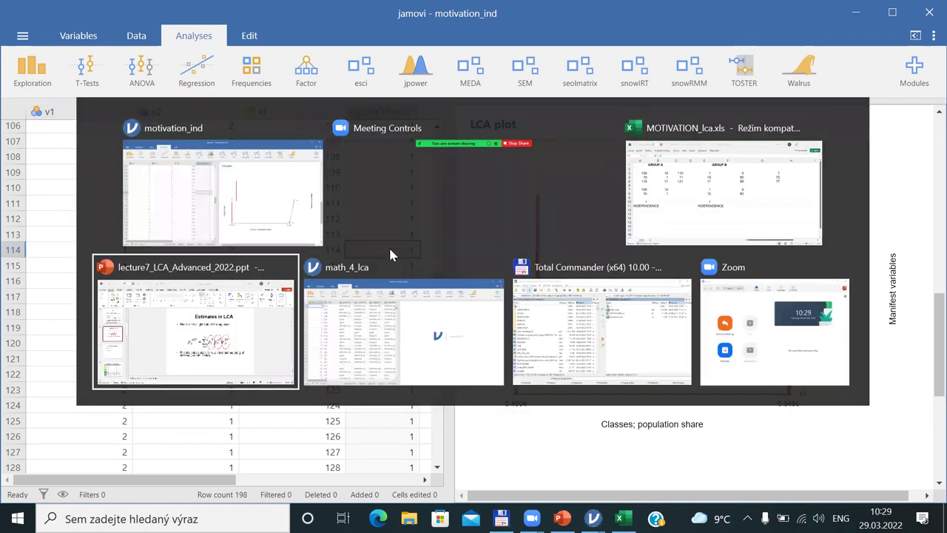
pyautogui.scroll(-1, 390, 248)
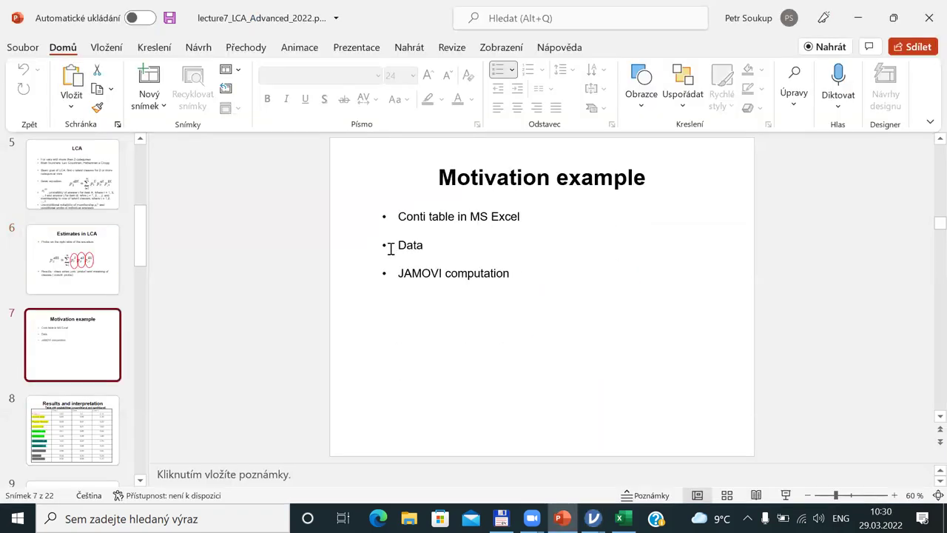
pyautogui.scroll(-1, 391, 249)
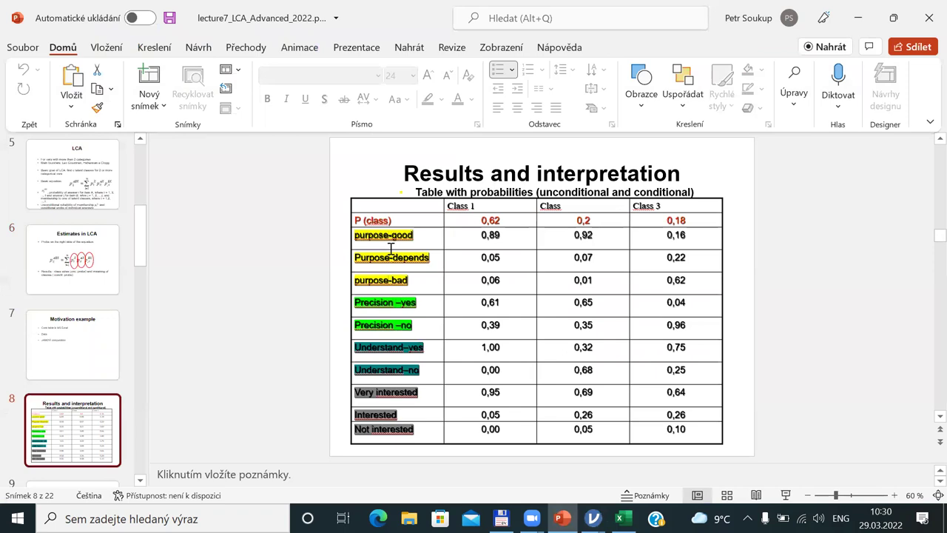
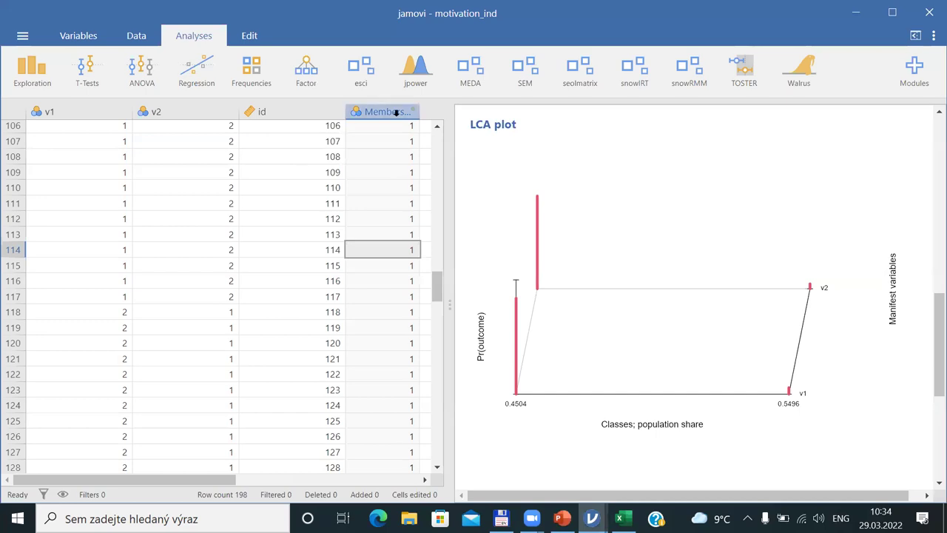
# Step: Switch to the math_4_lca dataset in jamovi and compare the original ASBM01 items with the recoded columns enjoy through important
pyautogui.hotkey('alt', 'Tab')
pyautogui.hotkey('alt', 'Tab')
pyautogui.hotkey('alt', 'Tab')
pyautogui.hotkey('alt', 'Tab')
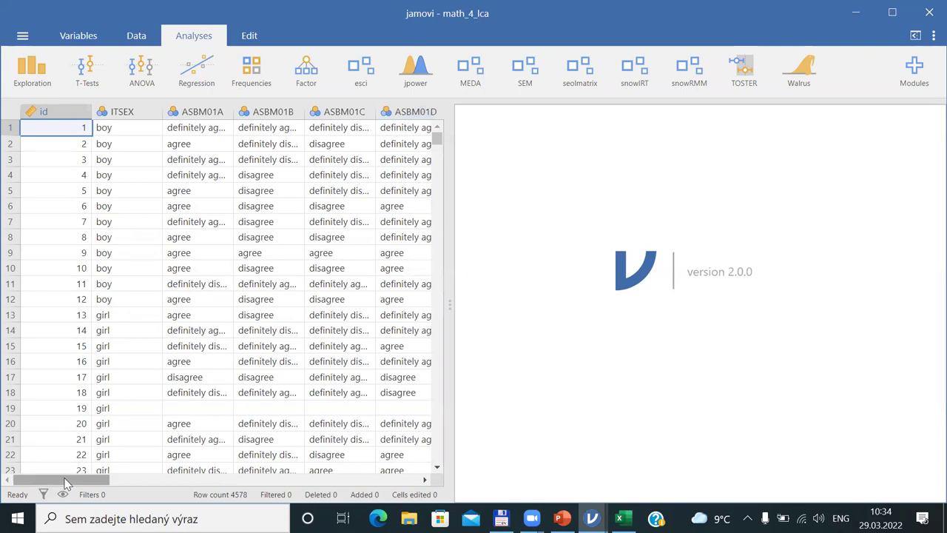
pyautogui.moveTo(69, 480); pyautogui.dragTo(257, 481)
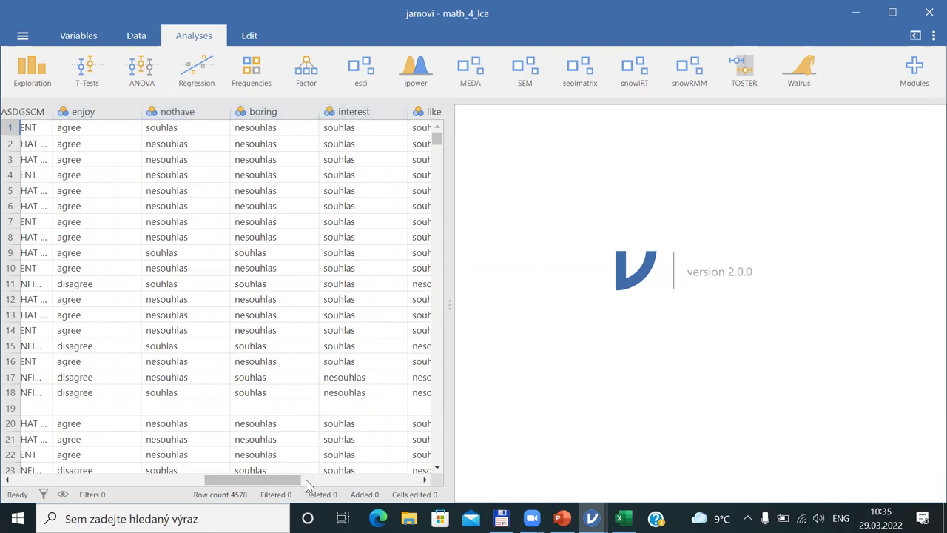
pyautogui.scroll(-1, 276, 478)
pyautogui.rightClick(262, 470)
pyautogui.click(261, 480)
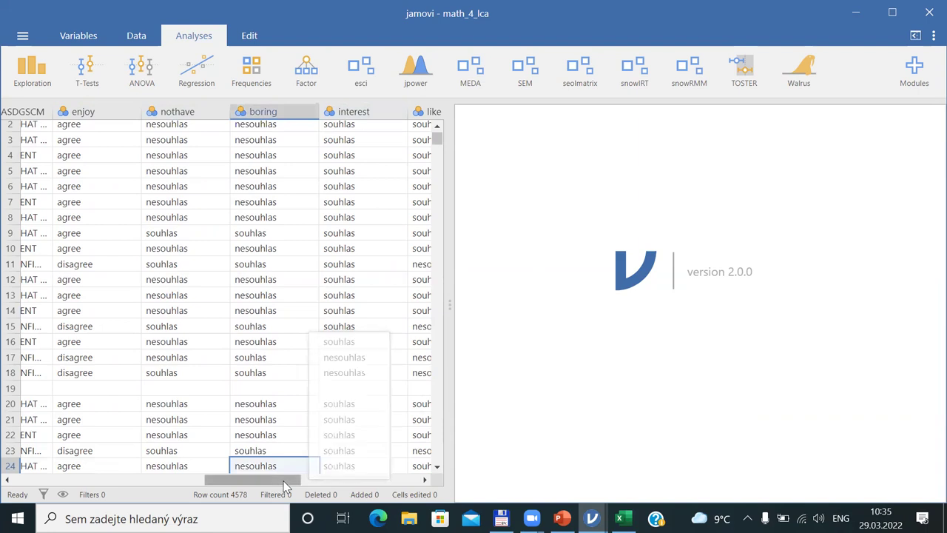
pyautogui.click(424, 479)
pyautogui.click(424, 480)
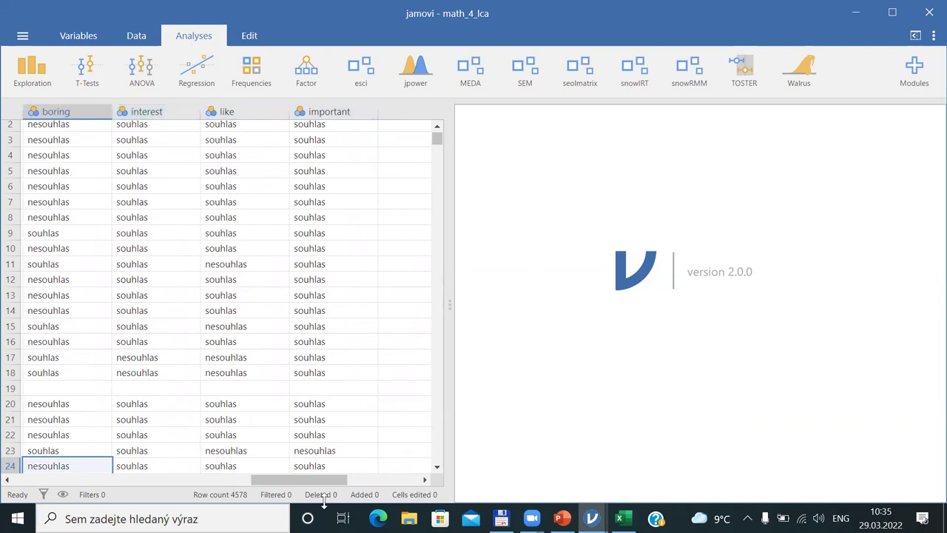
pyautogui.moveTo(260, 486); pyautogui.dragTo(110, 487)
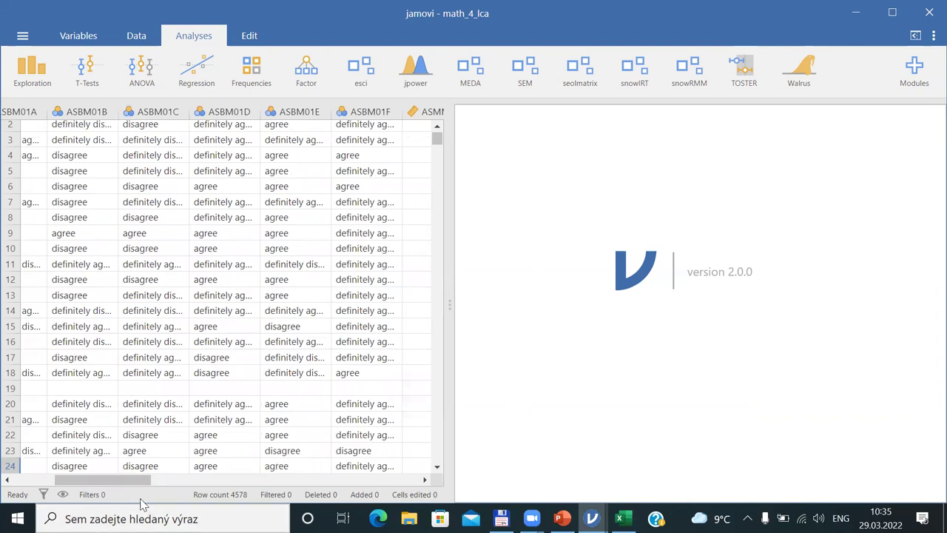
pyautogui.moveTo(119, 482); pyautogui.dragTo(296, 481)
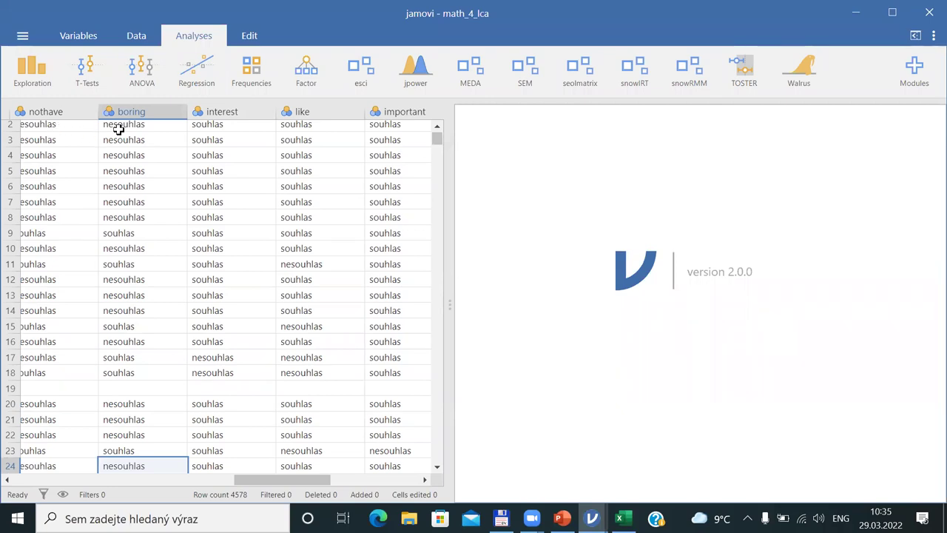
# Step: Examine the boring variable's values, level labels and codes in its variable setup, and close the setup
pyautogui.click(206, 127)
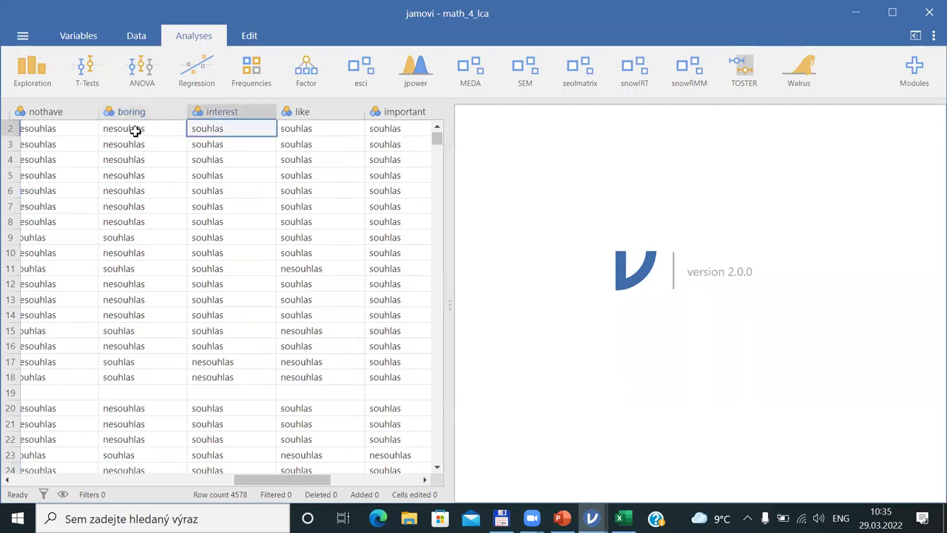
pyautogui.click(135, 130)
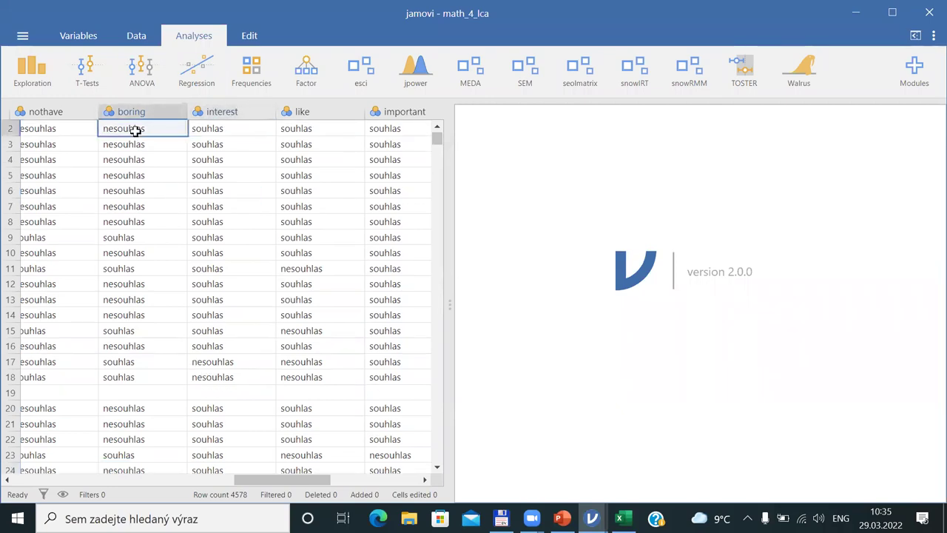
pyautogui.click(438, 128)
pyautogui.click(154, 122)
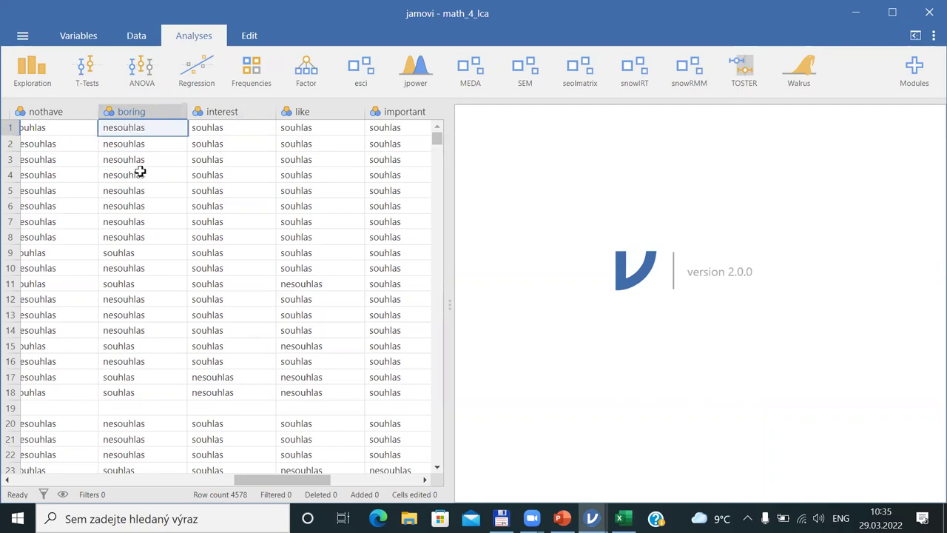
pyautogui.doubleClick(125, 110)
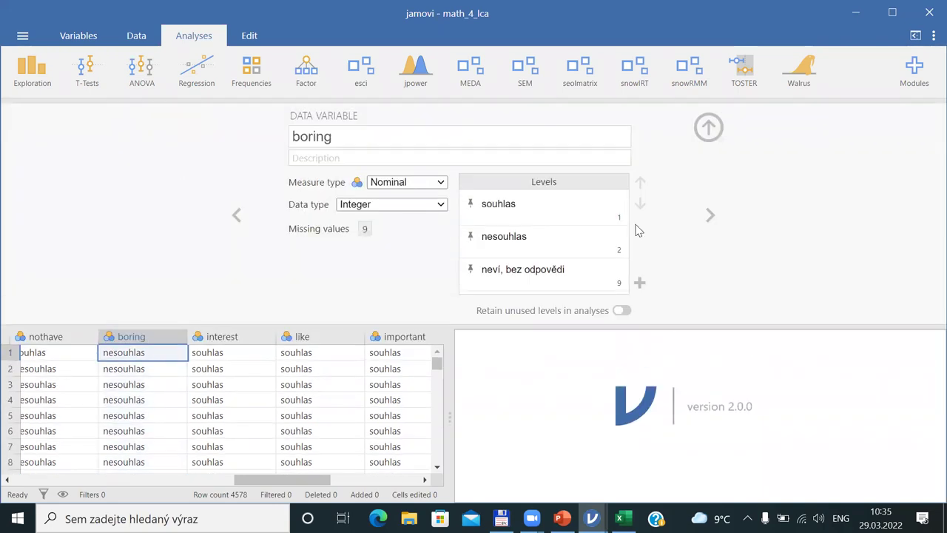
pyautogui.click(506, 205)
pyautogui.click(606, 221)
pyautogui.click(508, 236)
pyautogui.click(626, 251)
pyautogui.click(607, 269)
pyautogui.click(634, 286)
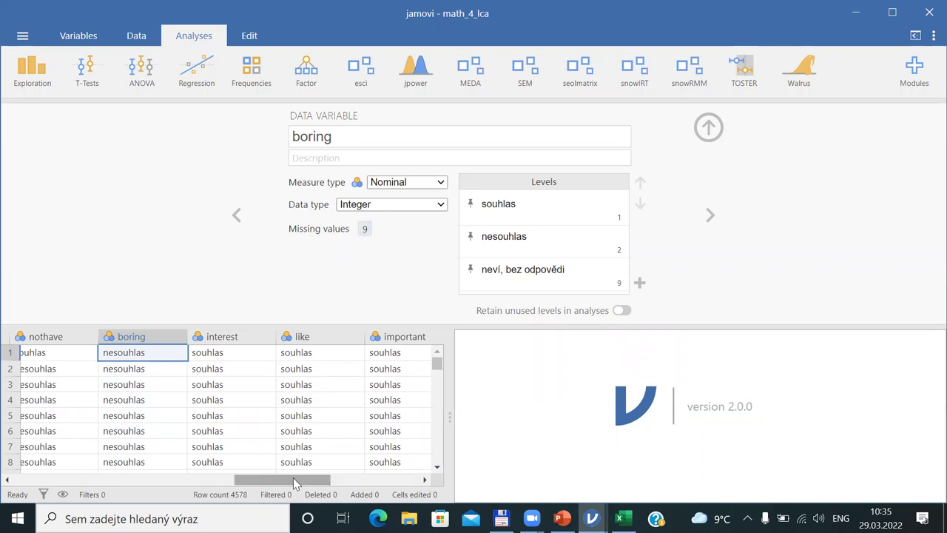
pyautogui.click(708, 128)
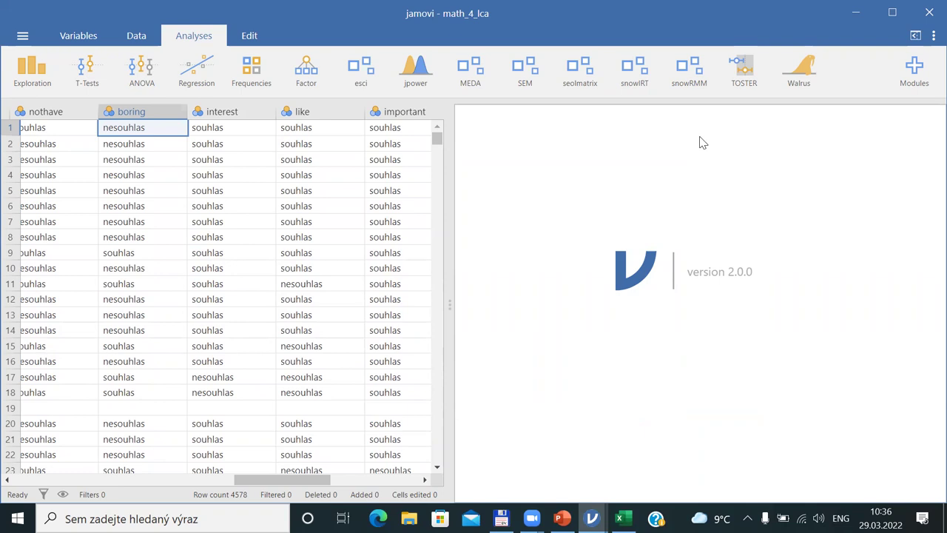
# Step: Start a Latent Class Analysis with enjoy, nothave, boring, interest, like and important as its variables
pyautogui.click(8, 481)
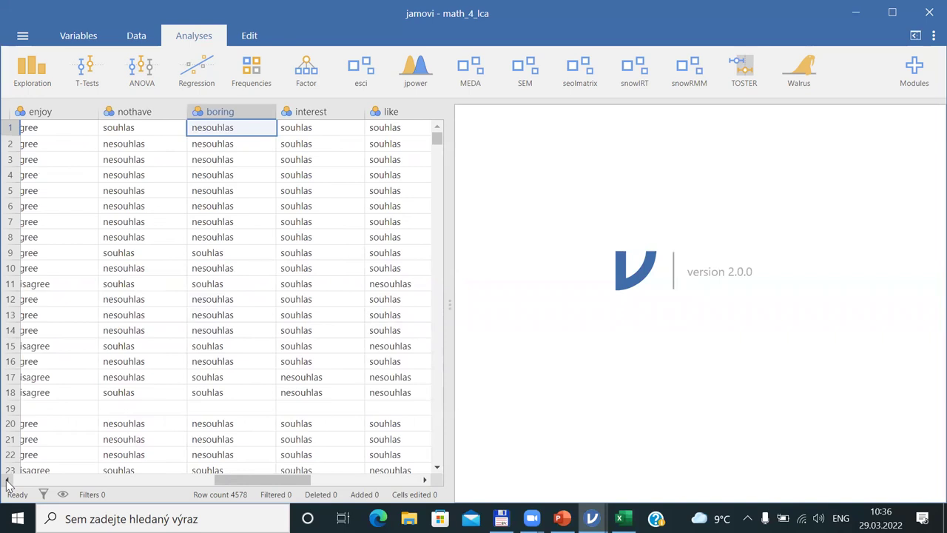
pyautogui.click(8, 482)
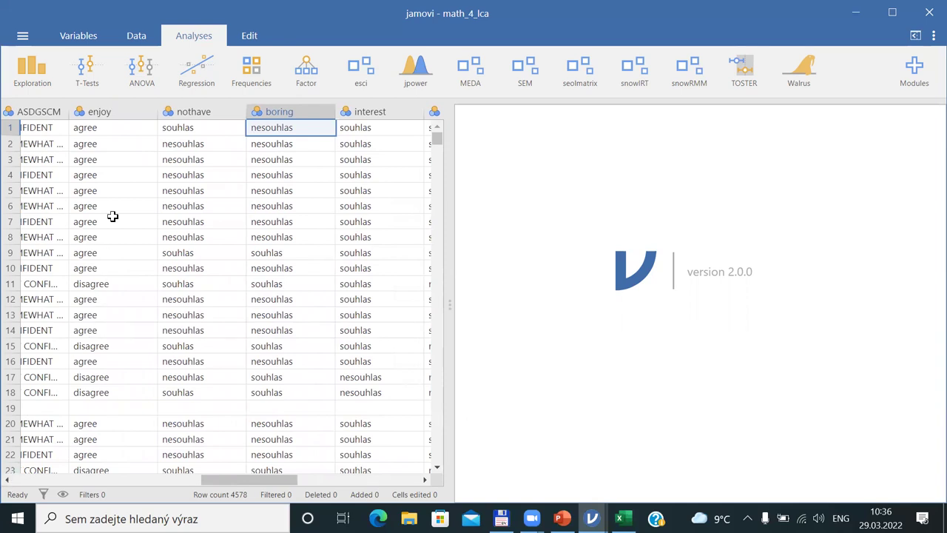
pyautogui.click(694, 77)
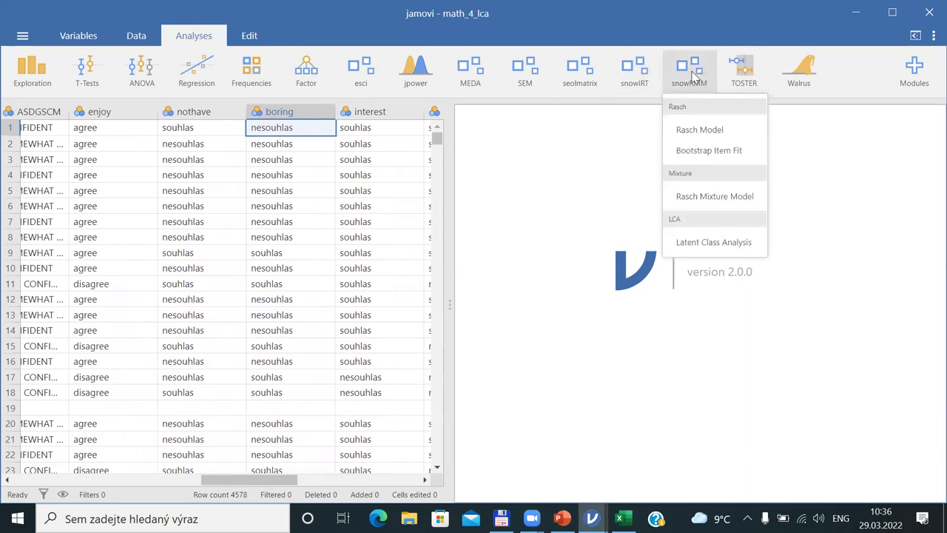
pyautogui.click(697, 244)
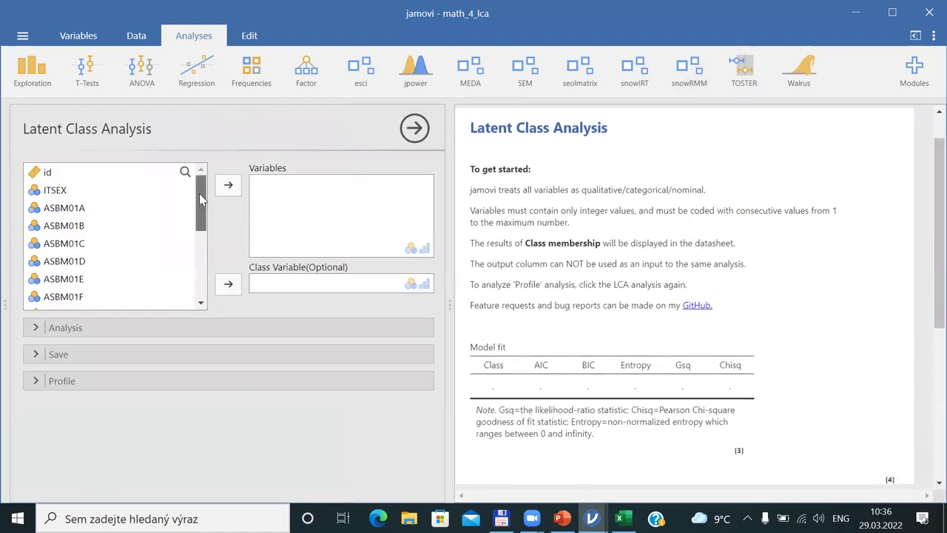
pyautogui.moveTo(199, 193); pyautogui.dragTo(206, 300)
pyautogui.click(50, 215)
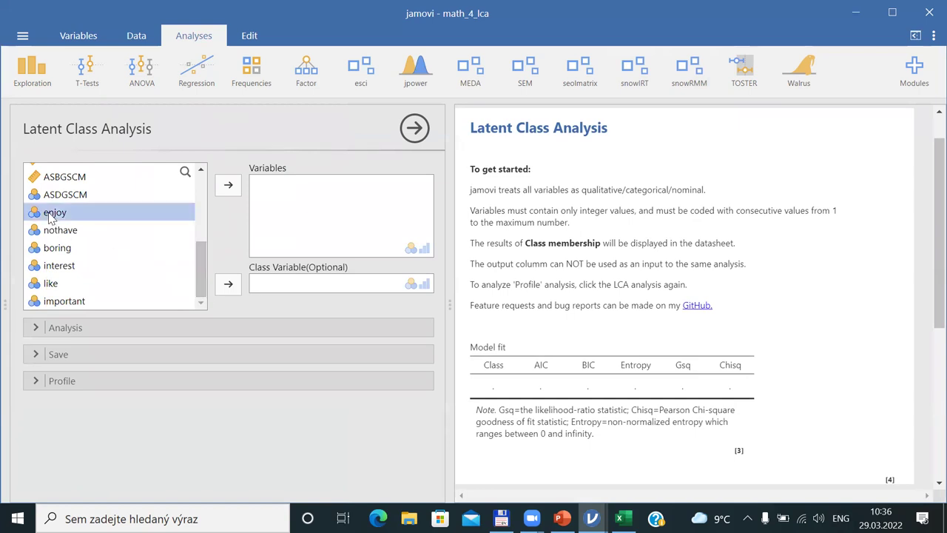
pyautogui.click(234, 185)
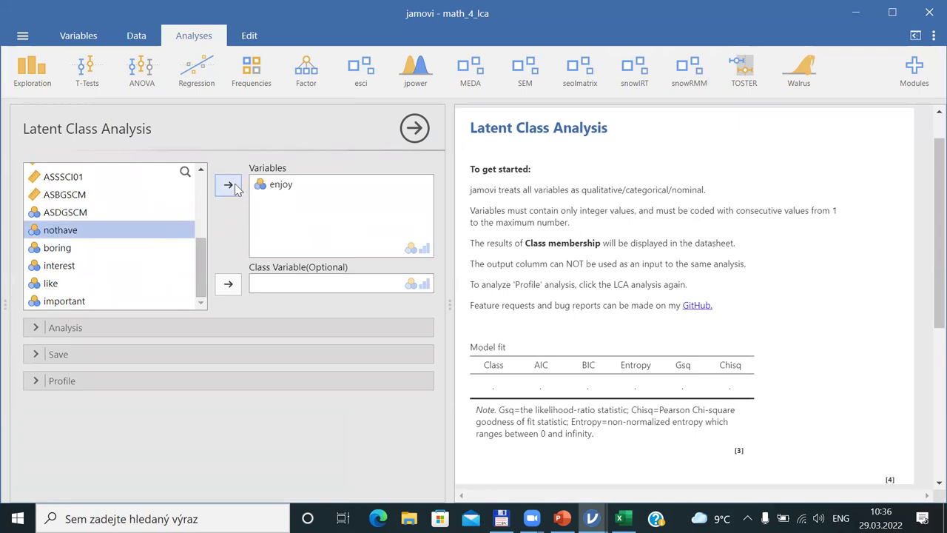
pyautogui.click(236, 187)
pyautogui.click(235, 185)
pyautogui.click(235, 185)
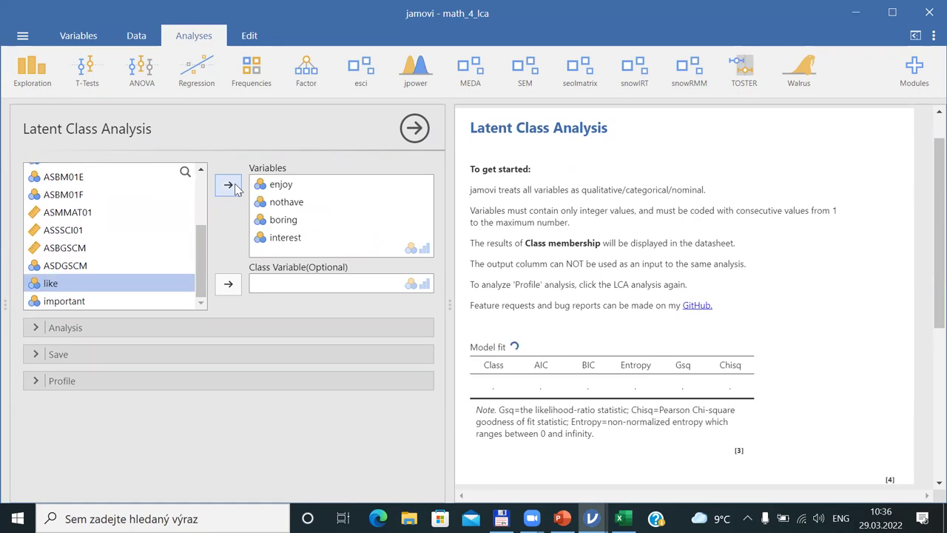
pyautogui.click(235, 185)
pyautogui.click(235, 186)
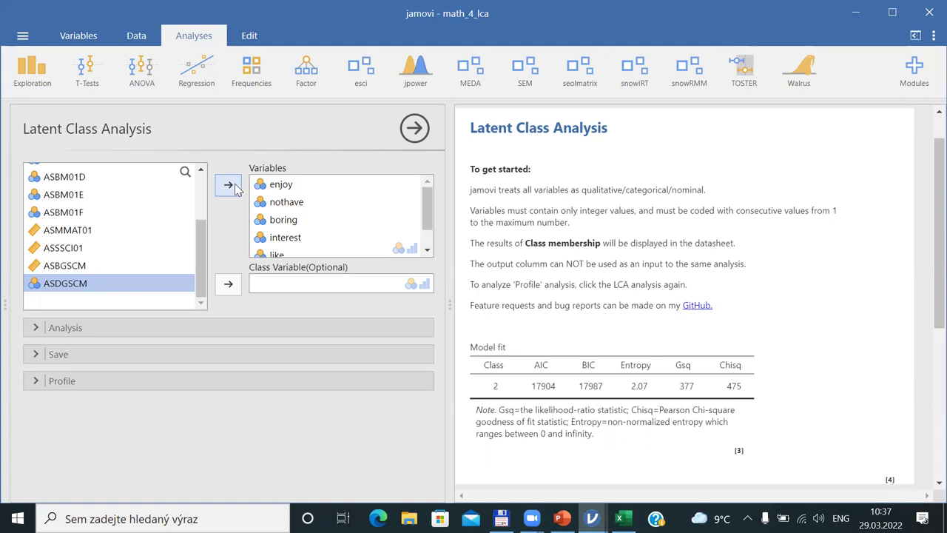
# Step: Review the chosen analysis variables and request the class and variable probability tables for the two-class model
pyautogui.click(294, 186)
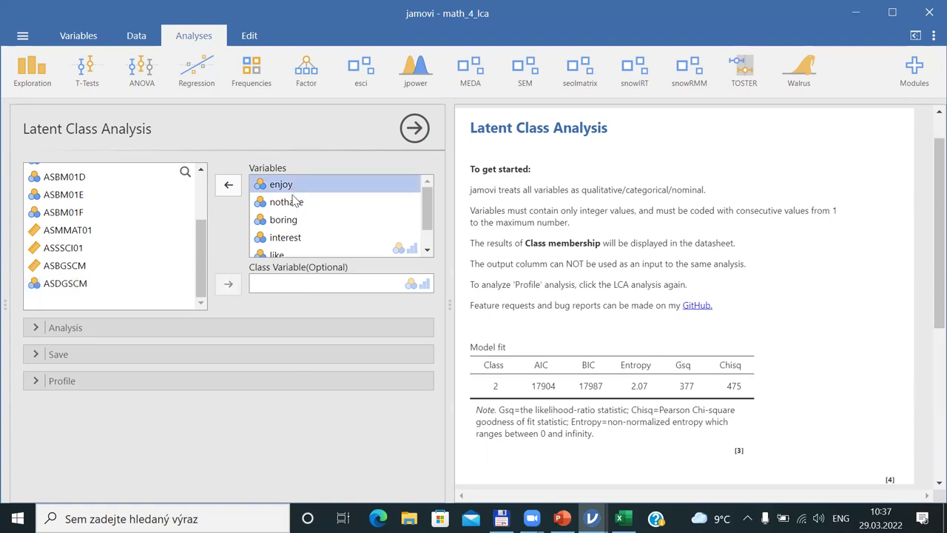
pyautogui.click(294, 203)
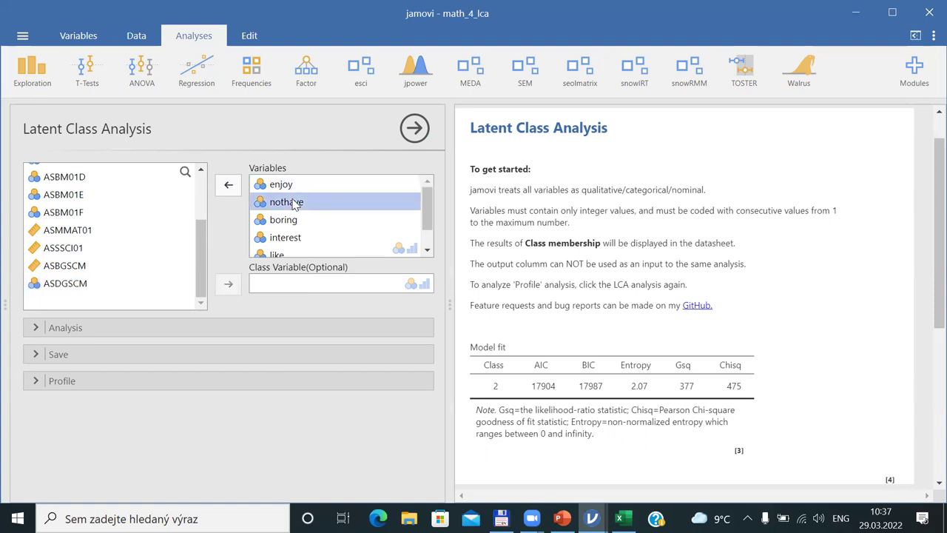
pyautogui.click(294, 222)
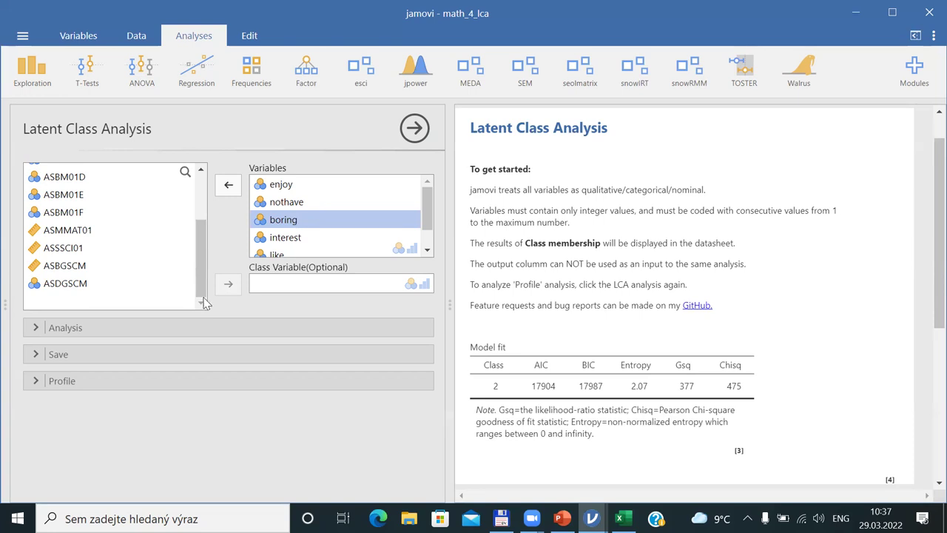
pyautogui.click(39, 332)
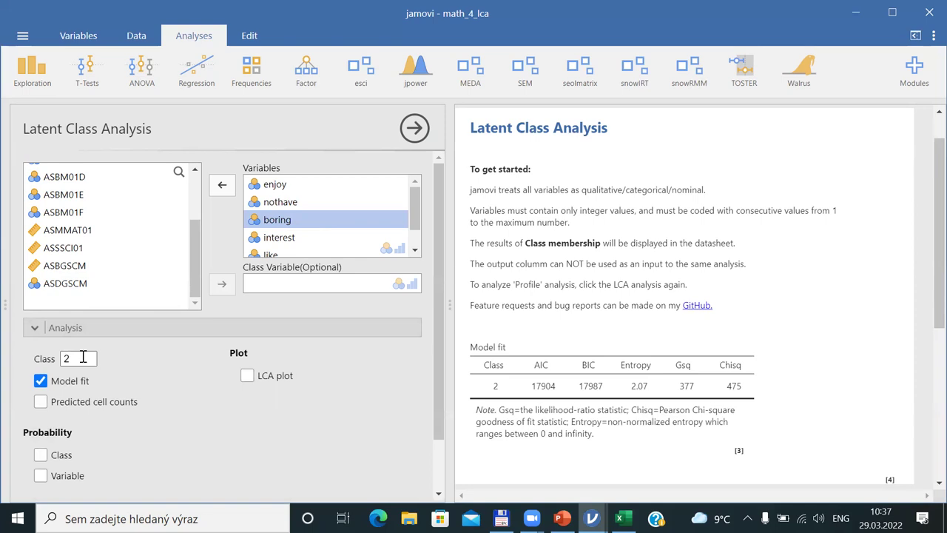
pyautogui.click(40, 455)
pyautogui.click(40, 476)
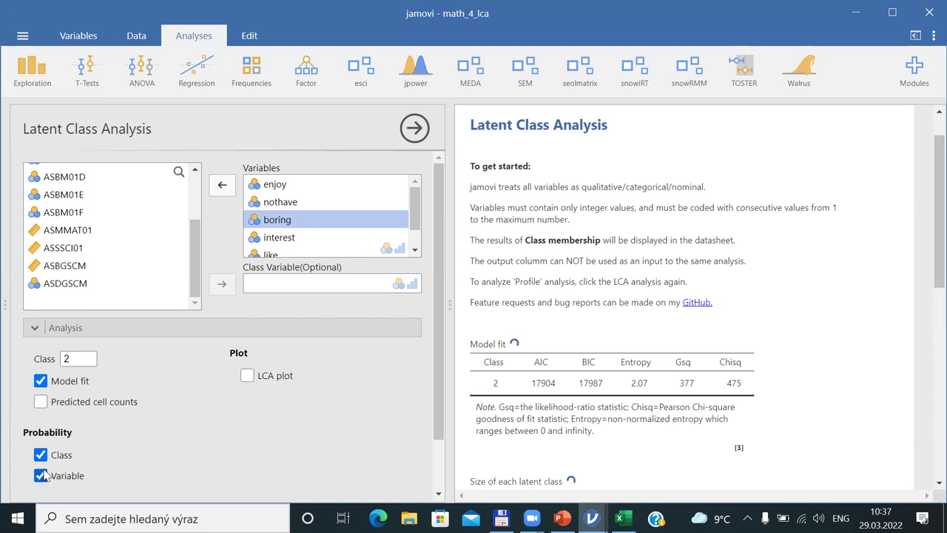
# Step: Add the LCA plot to the two-class model and go through its output tables and plot
pyautogui.click(247, 377)
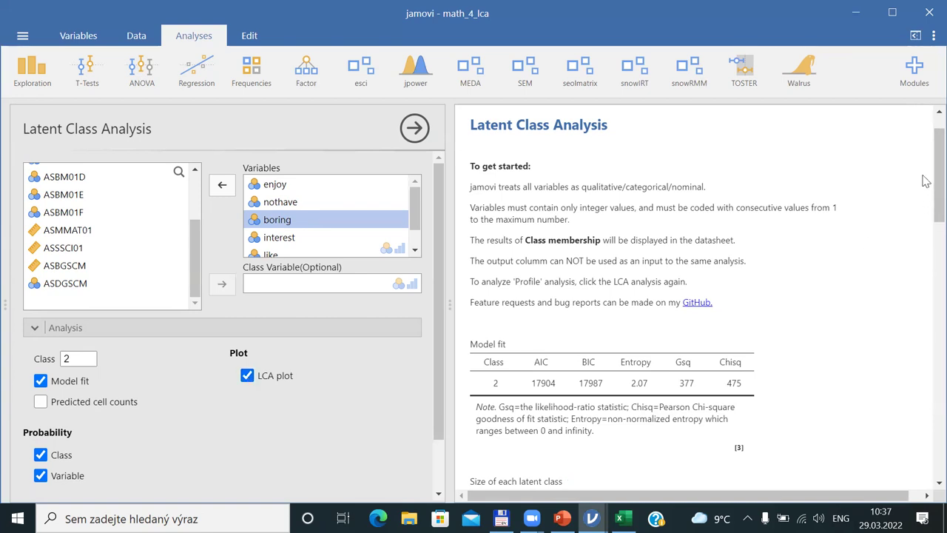
pyautogui.scroll(-2, 926, 191)
pyautogui.scroll(-1, 927, 190)
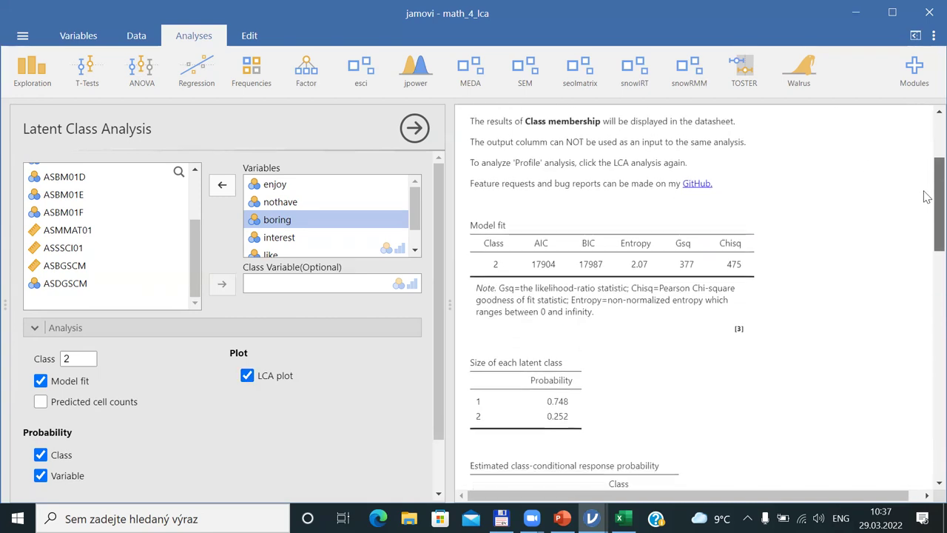
pyautogui.scroll(-5, 926, 194)
pyautogui.scroll(-1, 926, 252)
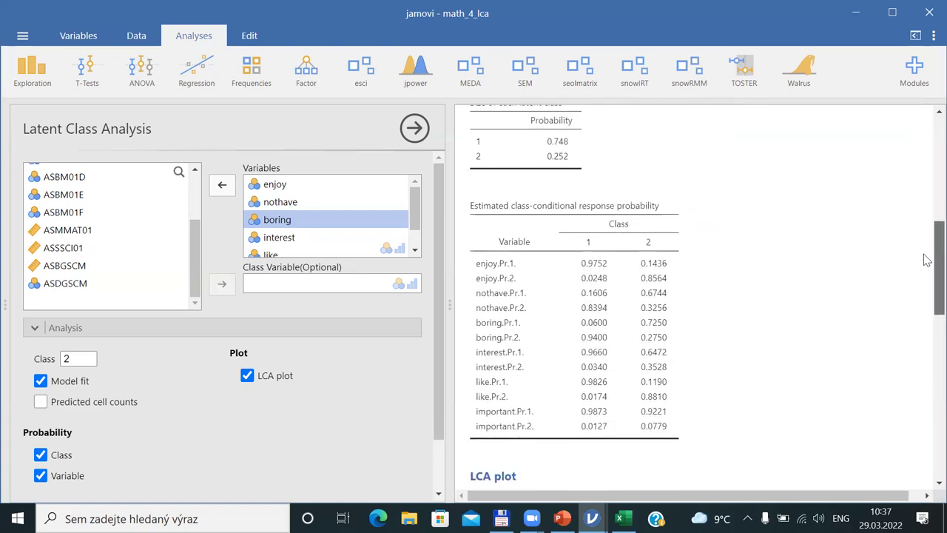
pyautogui.scroll(-8, 926, 259)
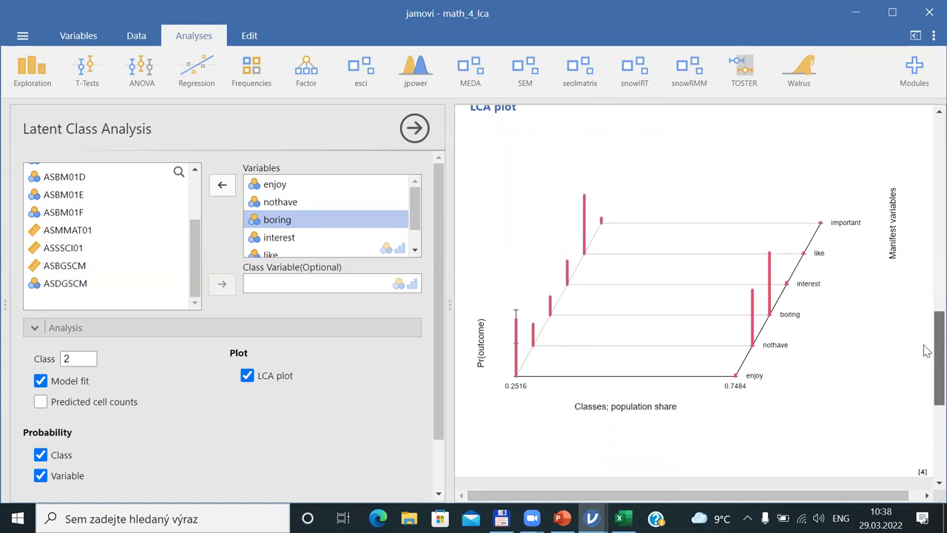
pyautogui.scroll(1, 926, 350)
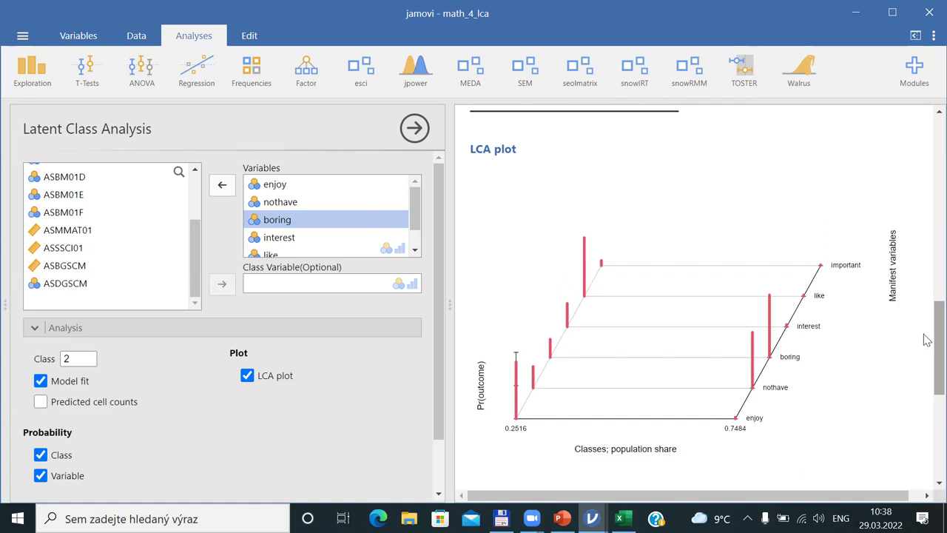
# Step: Compare the two-class model's response probabilities with the LCA plot, and review the class sizes and model fit
pyautogui.moveTo(927, 339); pyautogui.dragTo(926, 284)
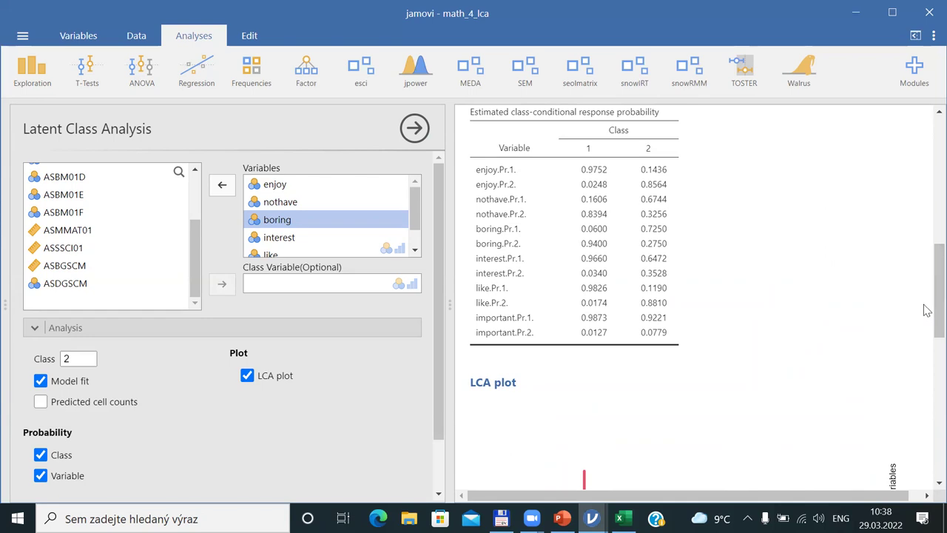
pyautogui.moveTo(927, 312); pyautogui.dragTo(924, 366)
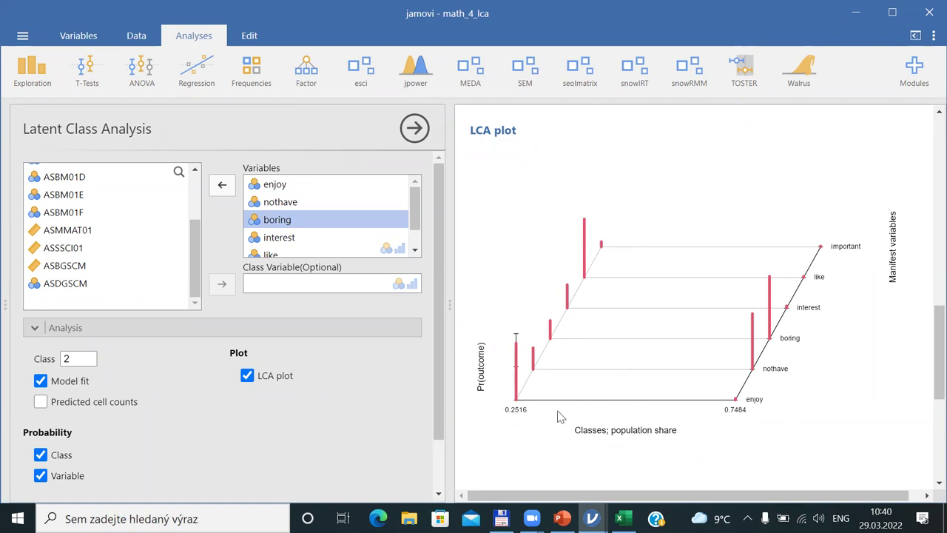
pyautogui.moveTo(928, 364); pyautogui.dragTo(928, 278)
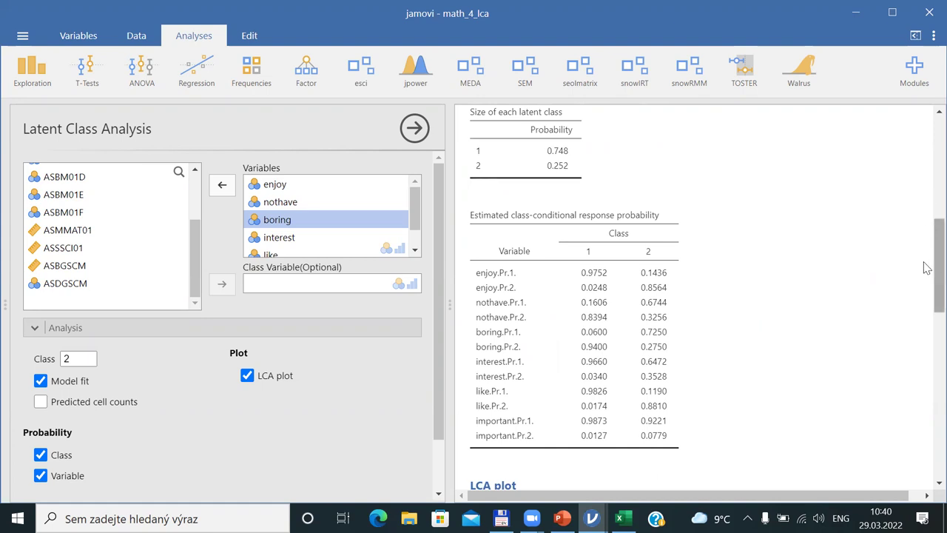
pyautogui.moveTo(927, 268); pyautogui.dragTo(927, 187)
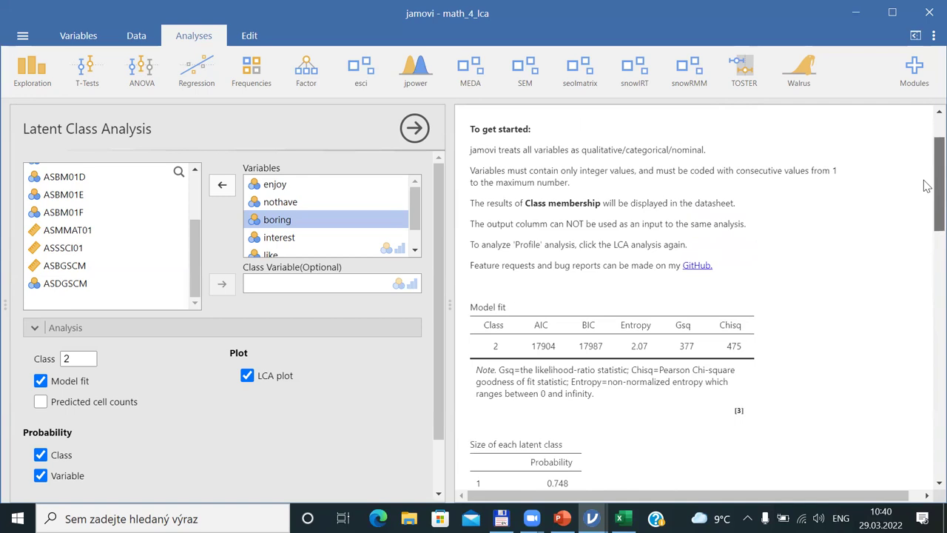
pyautogui.moveTo(926, 187); pyautogui.dragTo(931, 215)
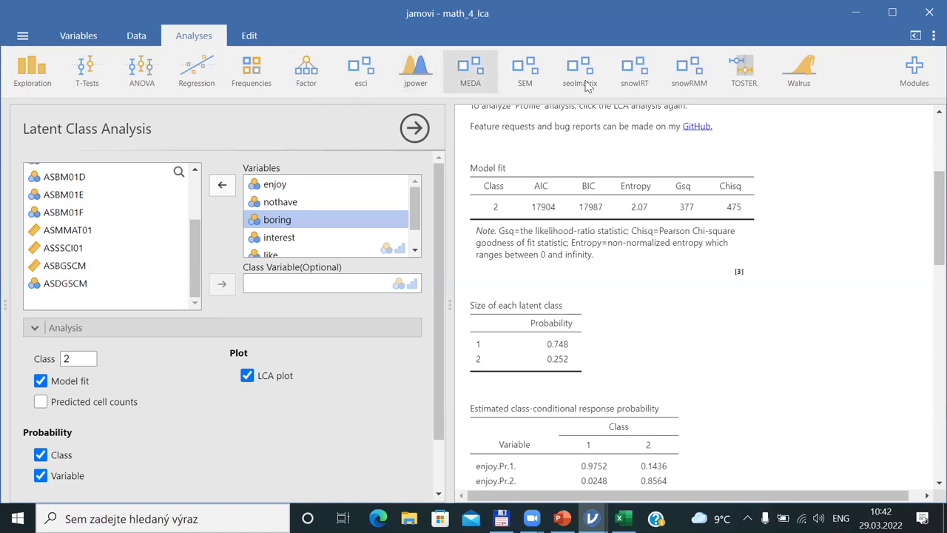
# Step: Start a second Latent Class Analysis with enjoy, nothave, boring, interest, like and important as its variables
pyautogui.click(676, 81)
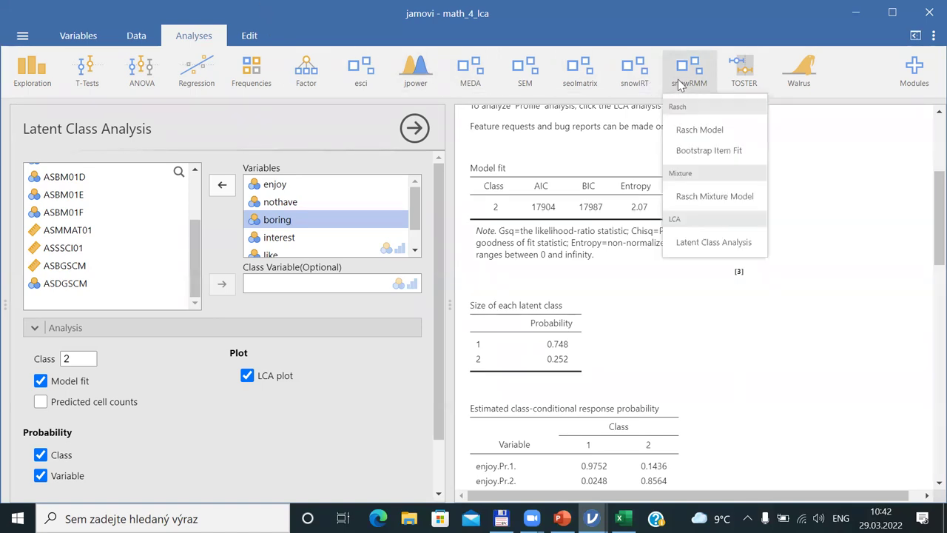
pyautogui.click(714, 243)
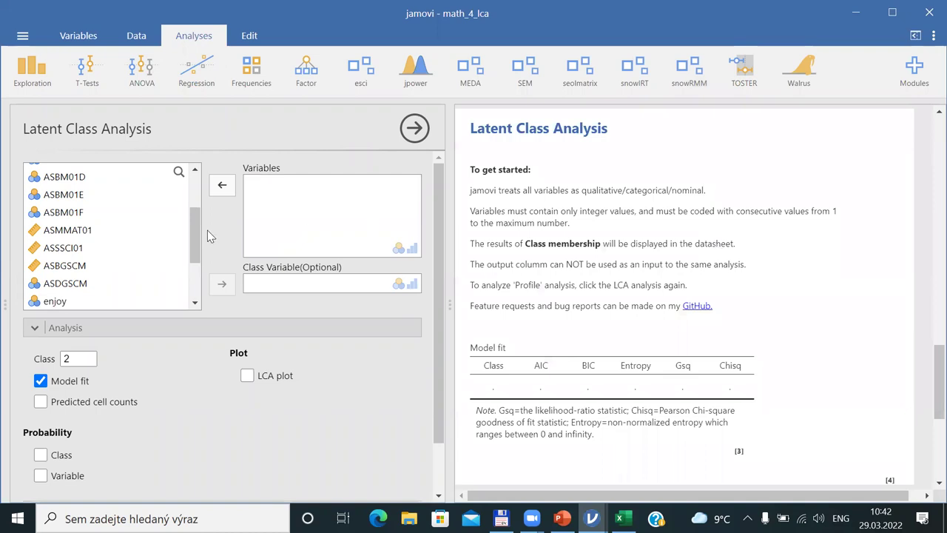
pyautogui.moveTo(190, 231); pyautogui.dragTo(192, 266)
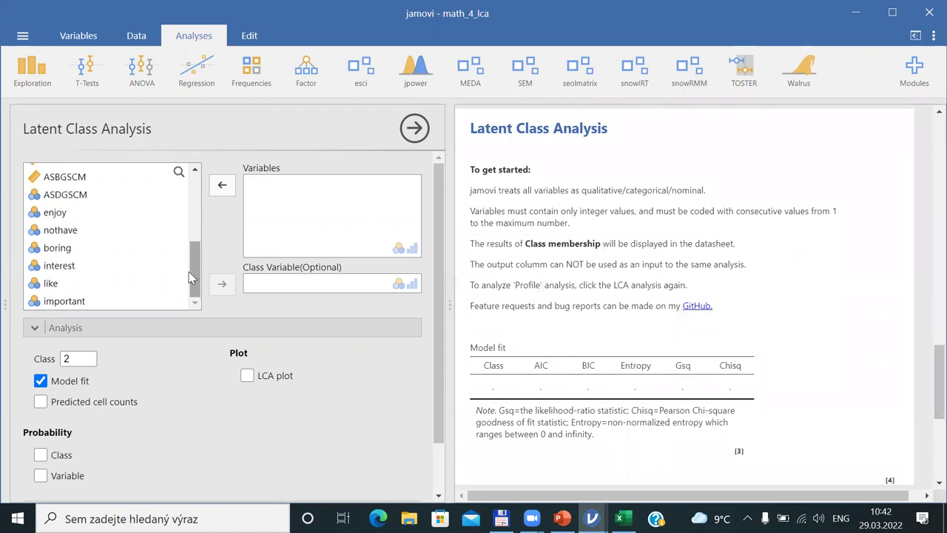
pyautogui.click(55, 214)
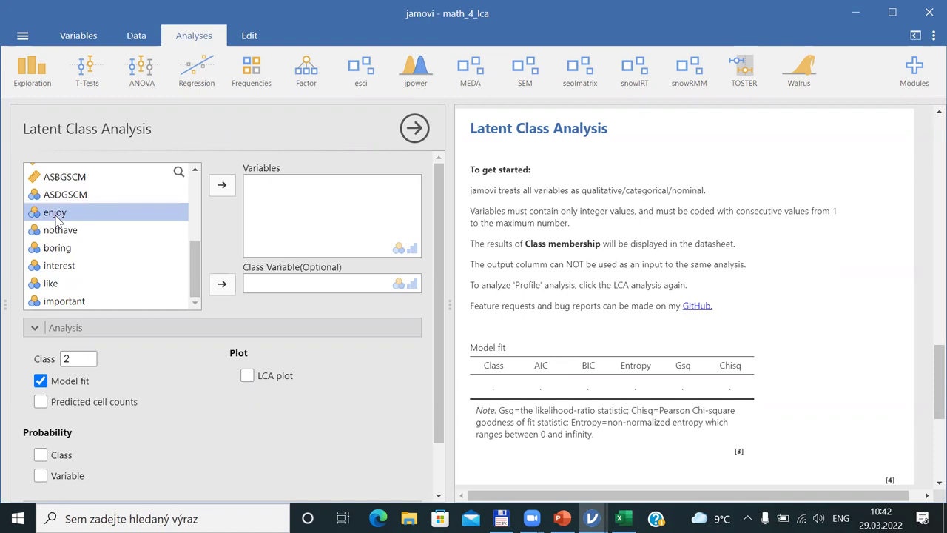
pyautogui.click(222, 185)
pyautogui.click(223, 186)
pyautogui.click(227, 188)
pyautogui.click(227, 188)
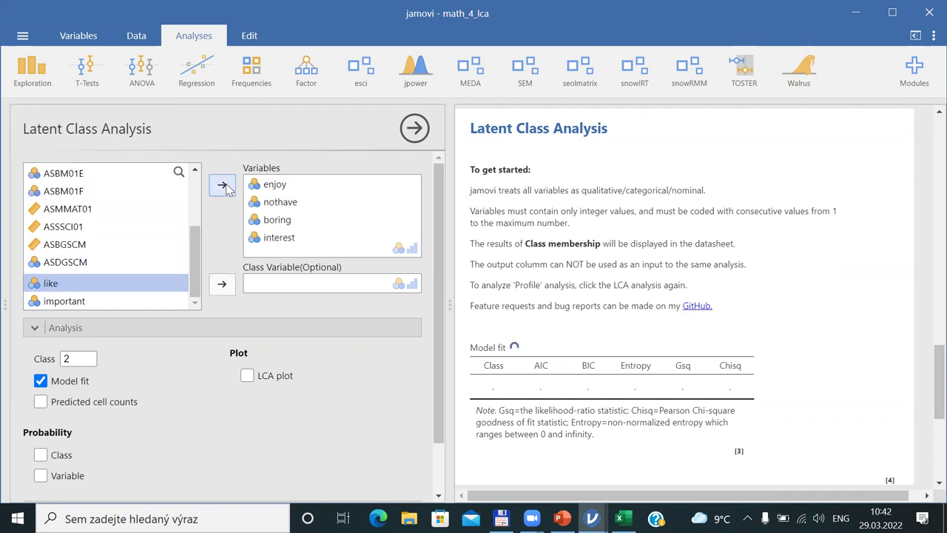
pyautogui.click(227, 187)
pyautogui.click(227, 188)
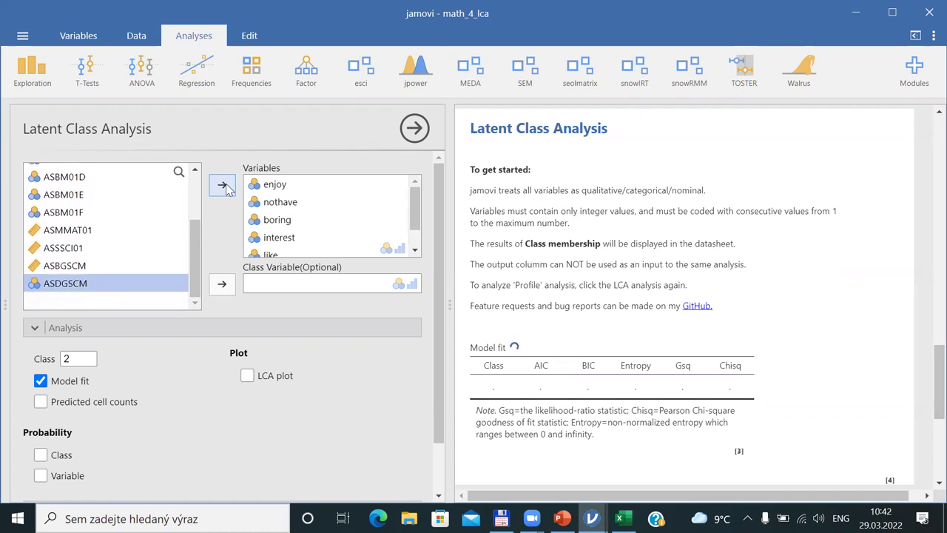
# Step: Set the new analysis to 3 classes and request the class and variable probabilities and the LCA plot
pyautogui.click(80, 359)
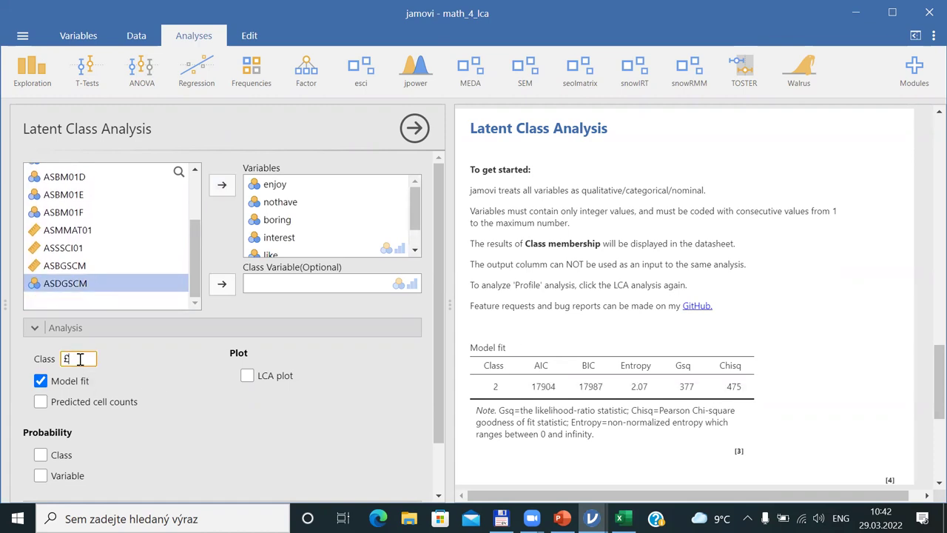
pyautogui.press('BackSpace')
pyautogui.write('3')
pyautogui.click(40, 455)
pyautogui.click(40, 476)
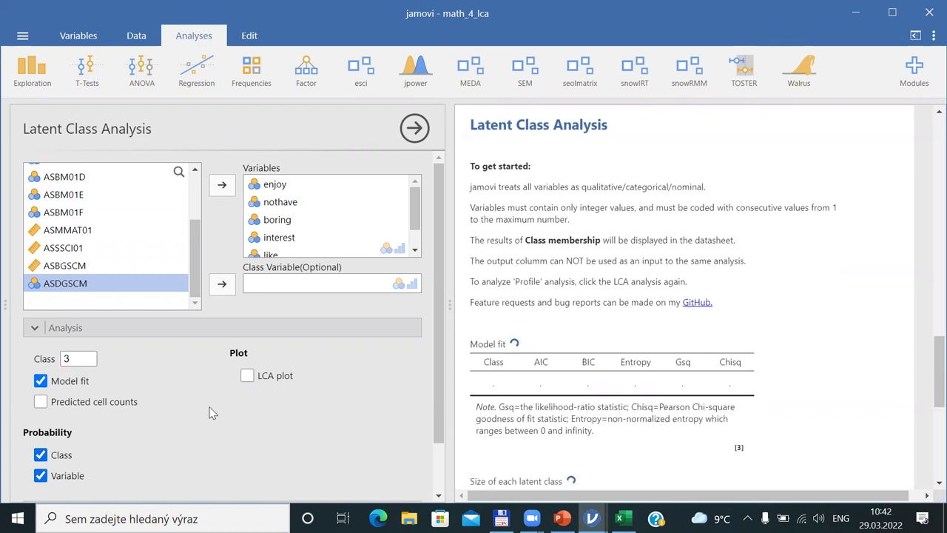
pyautogui.click(247, 376)
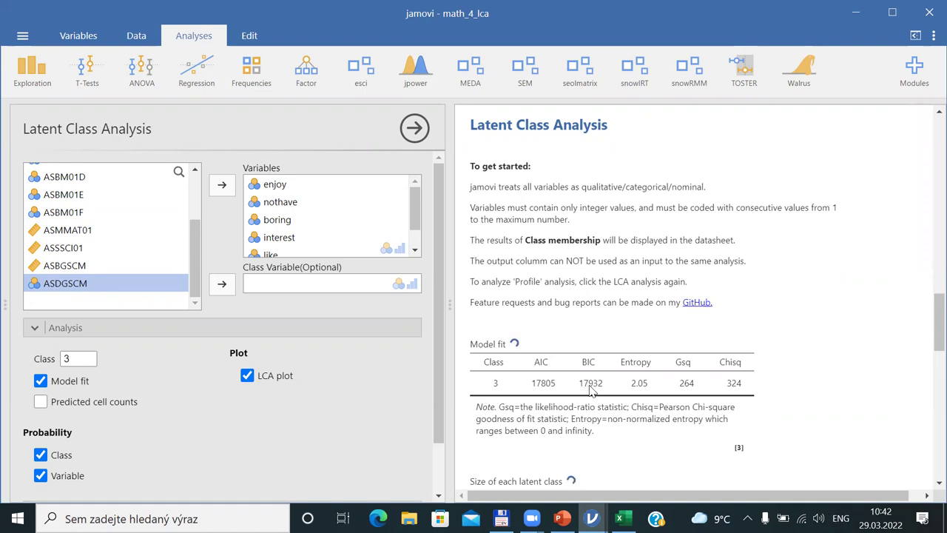
# Step: Compare the two-class and three-class model fit, and examine the three-class sizes, response probabilities and plot
pyautogui.moveTo(926, 317); pyautogui.dragTo(925, 176)
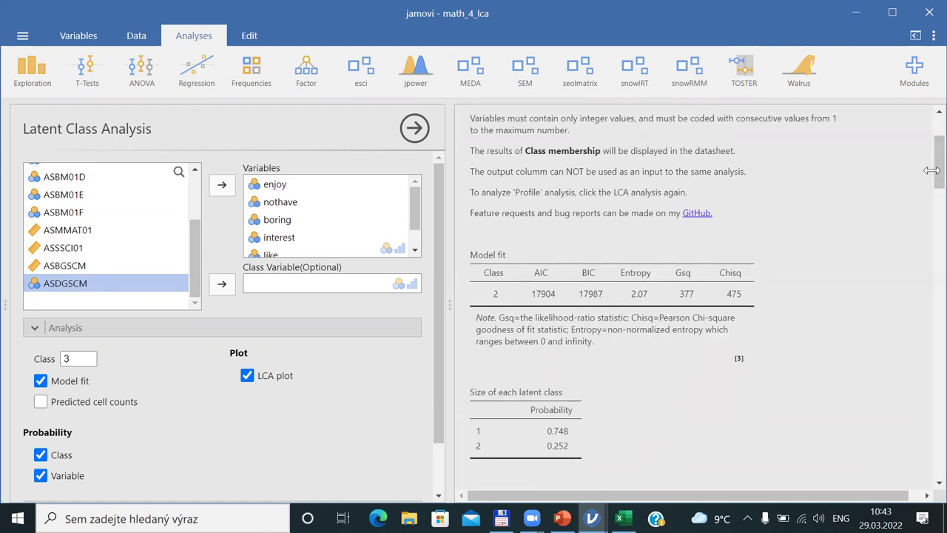
pyautogui.moveTo(924, 173); pyautogui.dragTo(924, 371)
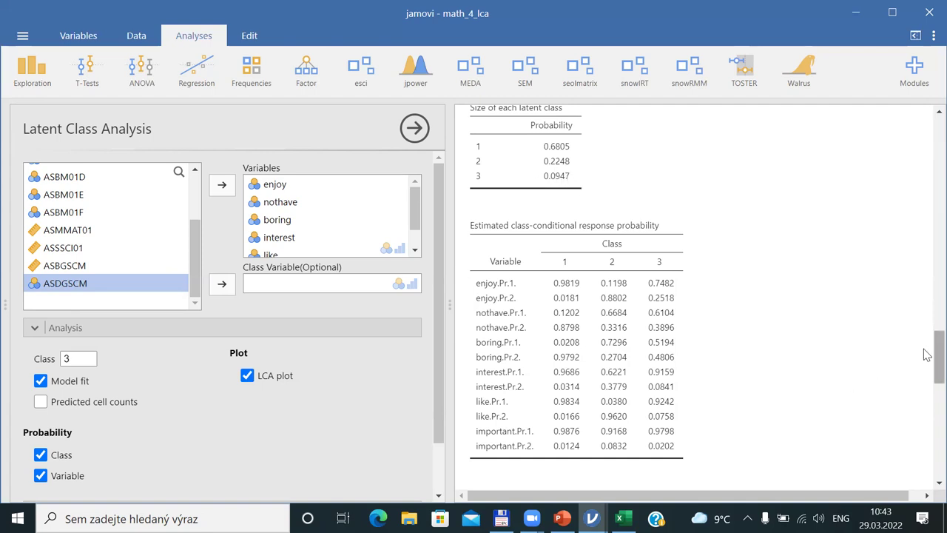
pyautogui.moveTo(927, 355); pyautogui.dragTo(927, 407)
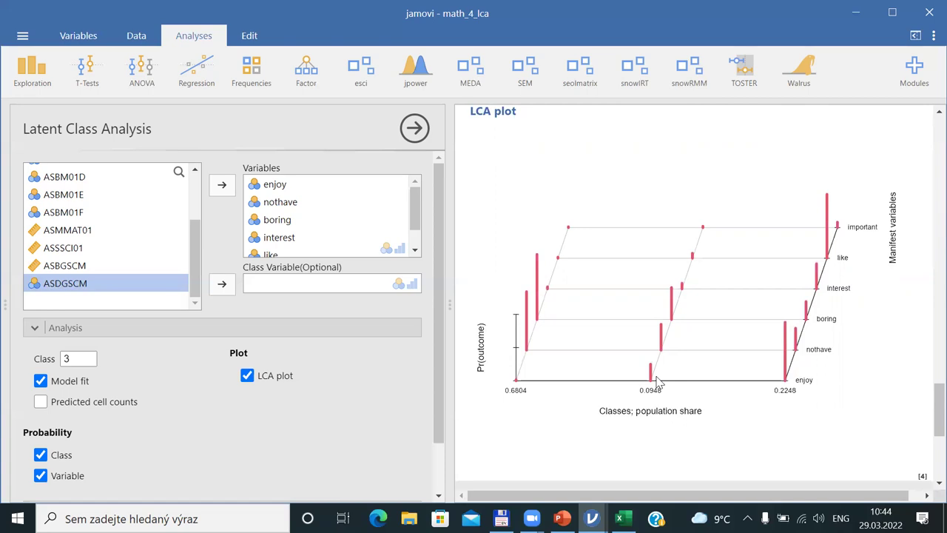
# Step: Start a third Latent Class Analysis set to 4 classes, with class and variable probabilities and the LCA plot requested
pyautogui.click(686, 87)
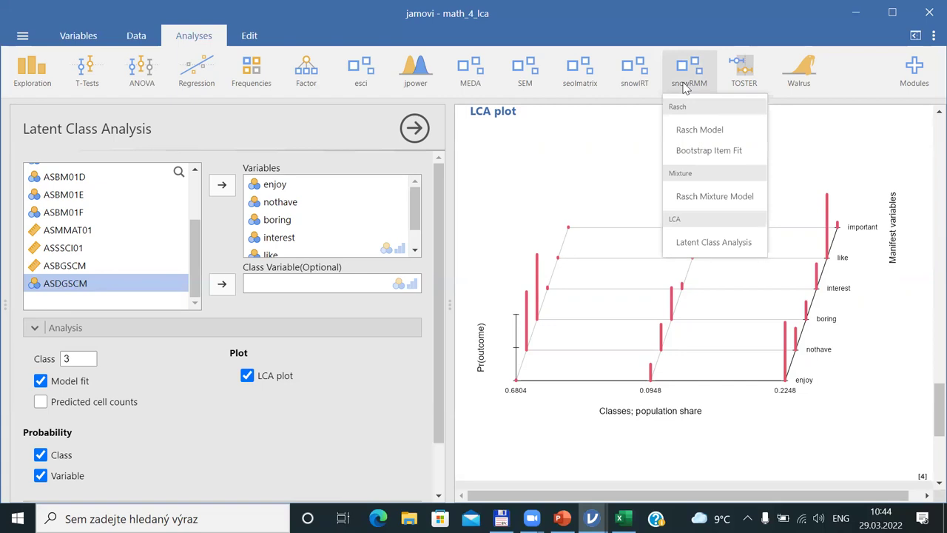
pyautogui.click(691, 243)
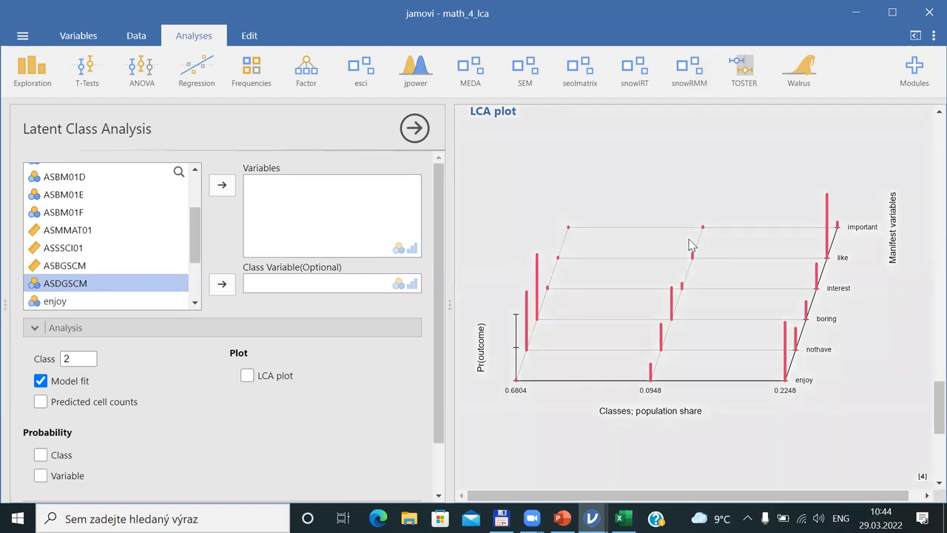
pyautogui.click(75, 358)
pyautogui.press('BackSpace')
pyautogui.write('4')
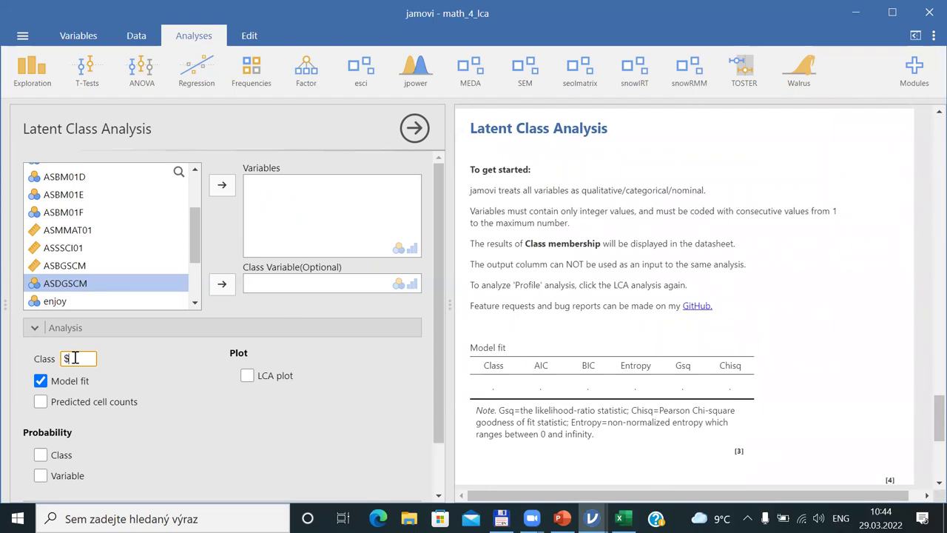
pyautogui.click(40, 455)
pyautogui.click(40, 476)
pyautogui.click(247, 376)
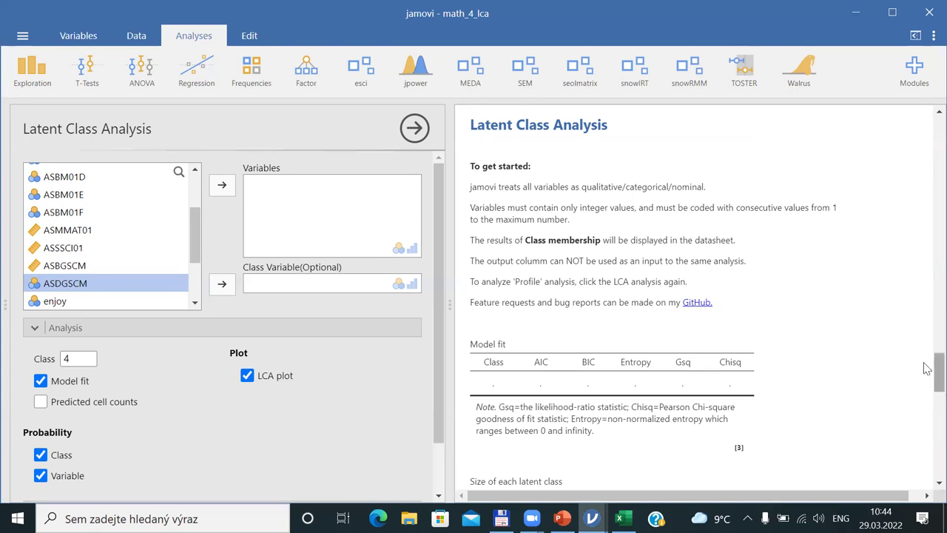
pyautogui.moveTo(927, 367)
pyautogui.mouseDown()
pyautogui.moveTo(927, 390)
pyautogui.moveTo(927, 378)
pyautogui.mouseUp()
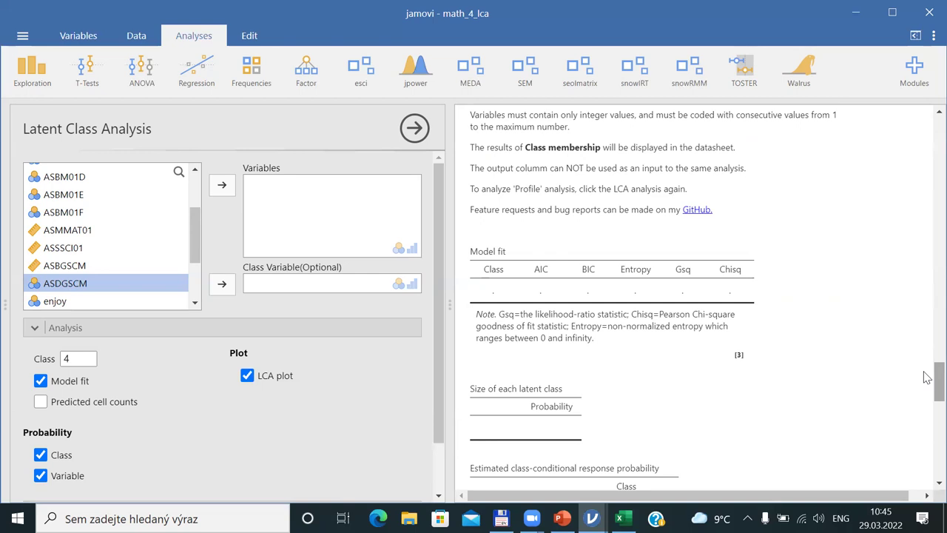
pyautogui.moveTo(927, 378)
pyautogui.mouseDown()
pyautogui.moveTo(927, 455)
pyautogui.moveTo(927, 385)
pyautogui.mouseUp()
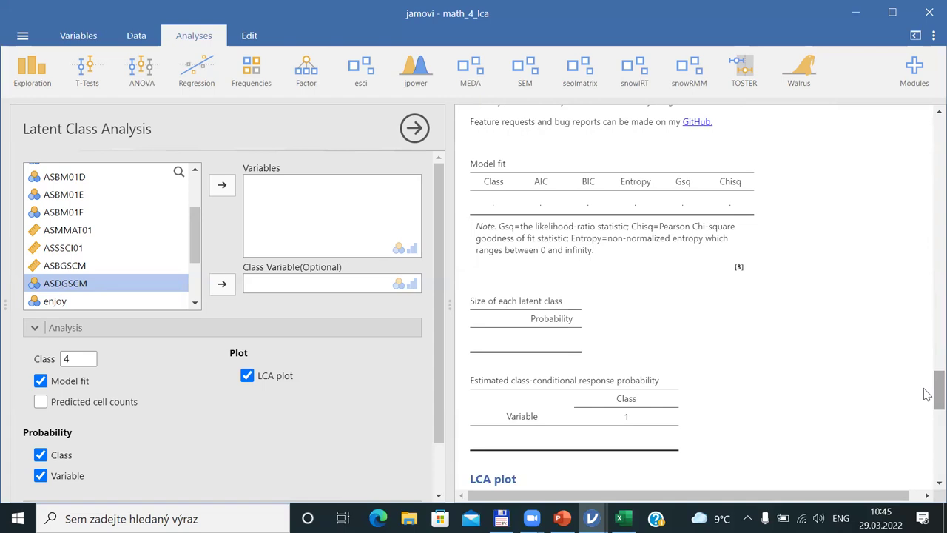
pyautogui.scroll(1, 927, 390)
pyautogui.moveTo(927, 390)
pyautogui.mouseDown()
pyautogui.moveTo(926, 354)
pyautogui.moveTo(927, 376)
pyautogui.mouseUp()
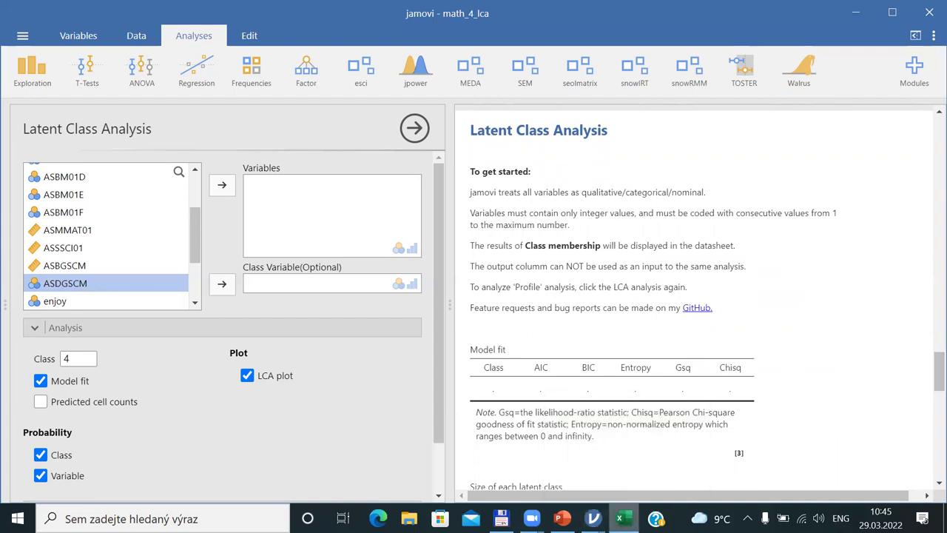
# Step: Close the MOTIVATION_lca.xls workbook in Excel without saving its changes
pyautogui.rightClick(624, 518)
pyautogui.click(590, 490)
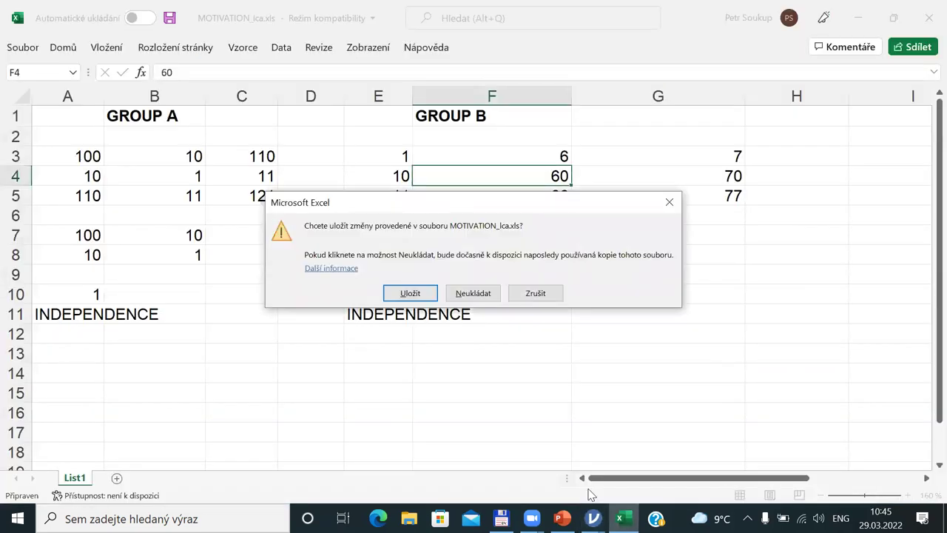
pyautogui.click(451, 293)
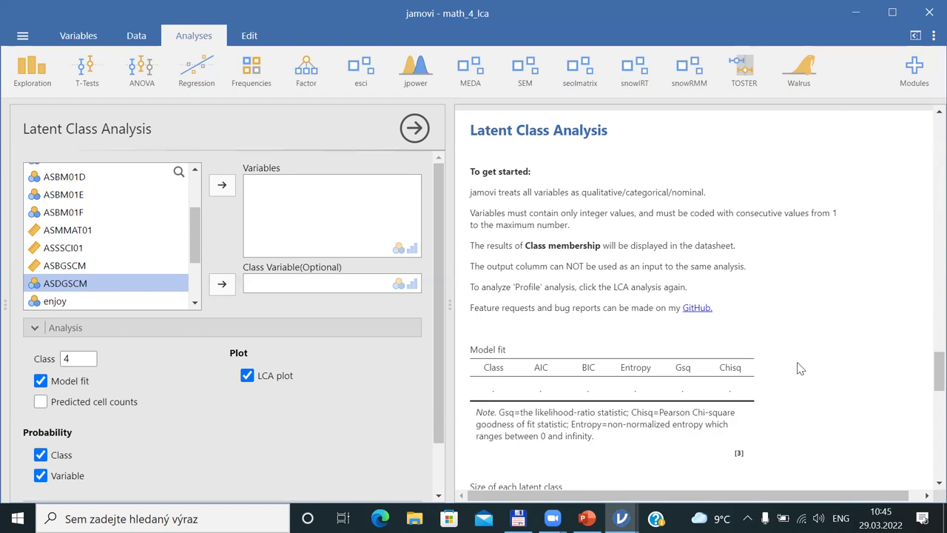
# Step: Assign enjoy, nothave, boring, interest, like and important as the variables of the four-class analysis
pyautogui.scroll(-1, 85, 273)
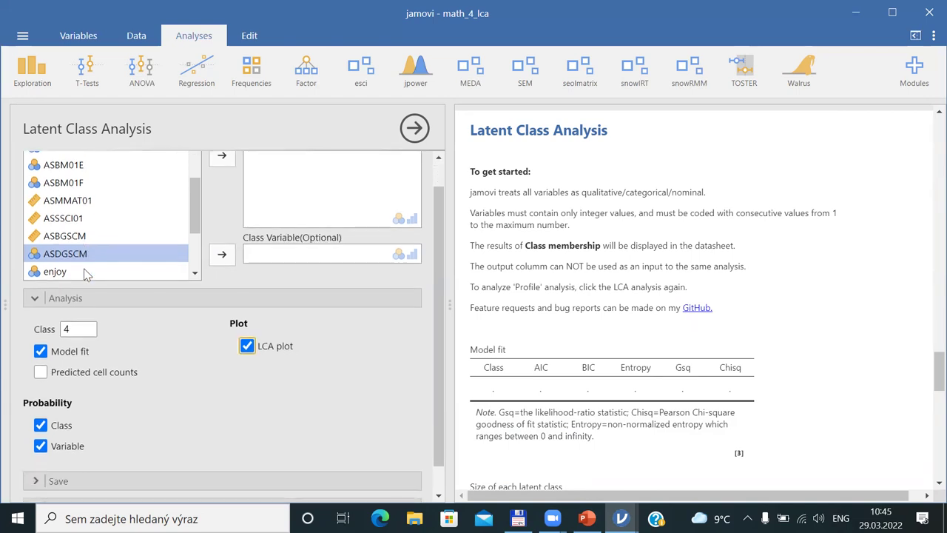
pyautogui.moveTo(196, 211); pyautogui.dragTo(196, 229)
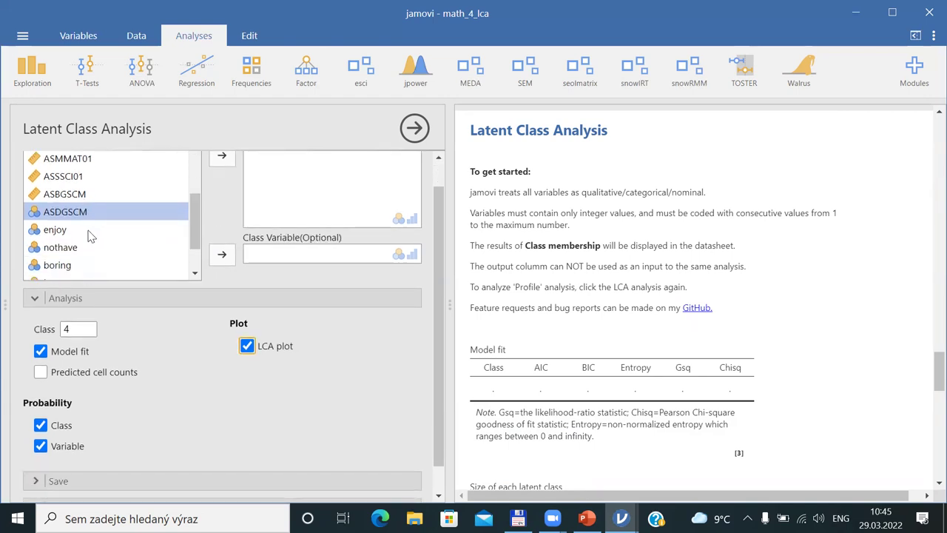
pyautogui.click(89, 232)
pyautogui.click(221, 159)
pyautogui.click(221, 159)
pyautogui.click(221, 158)
pyautogui.click(221, 158)
pyautogui.click(221, 158)
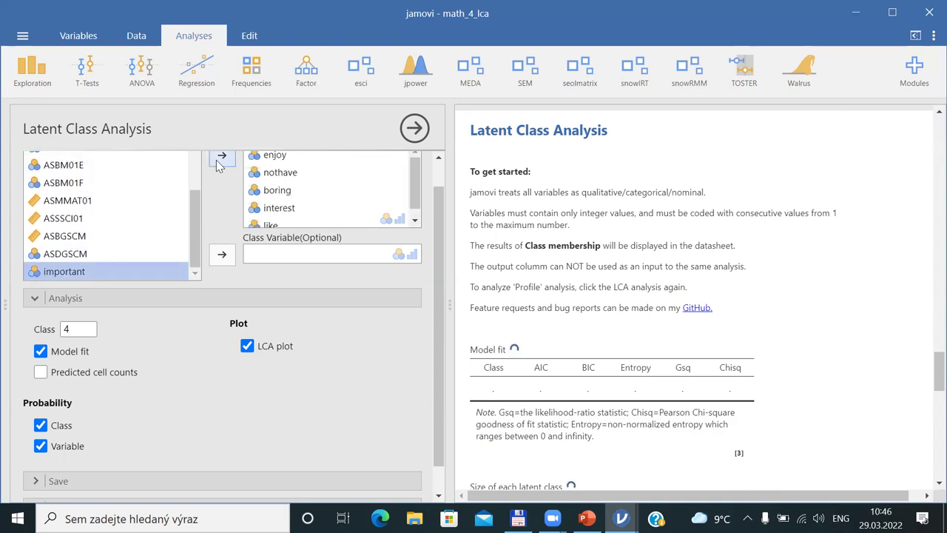
pyautogui.click(221, 158)
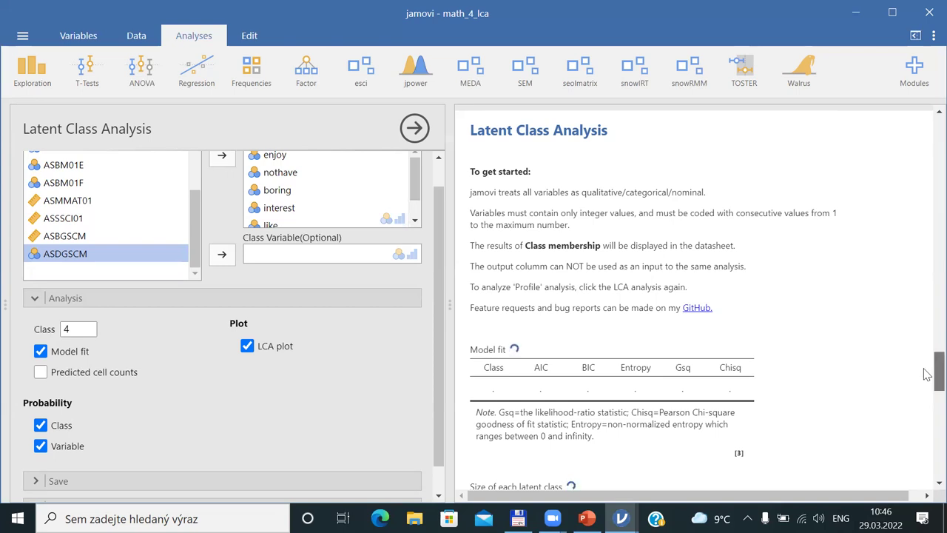
# Step: Compare the model fit of the three-class and four-class solutions, and examine the four-class sizes, response probabilities and LCA plot
pyautogui.scroll(3, 927, 283)
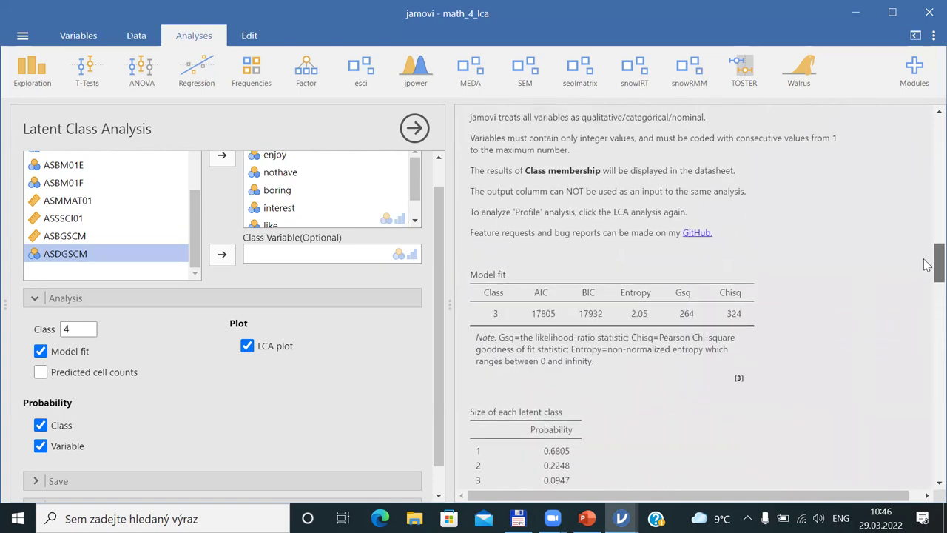
pyautogui.scroll(-1, 926, 278)
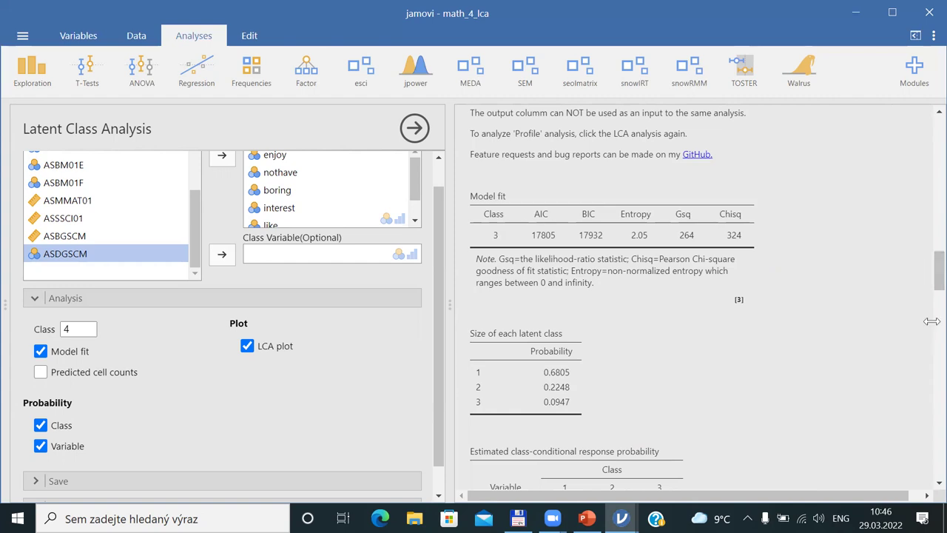
pyautogui.moveTo(927, 285); pyautogui.dragTo(926, 363)
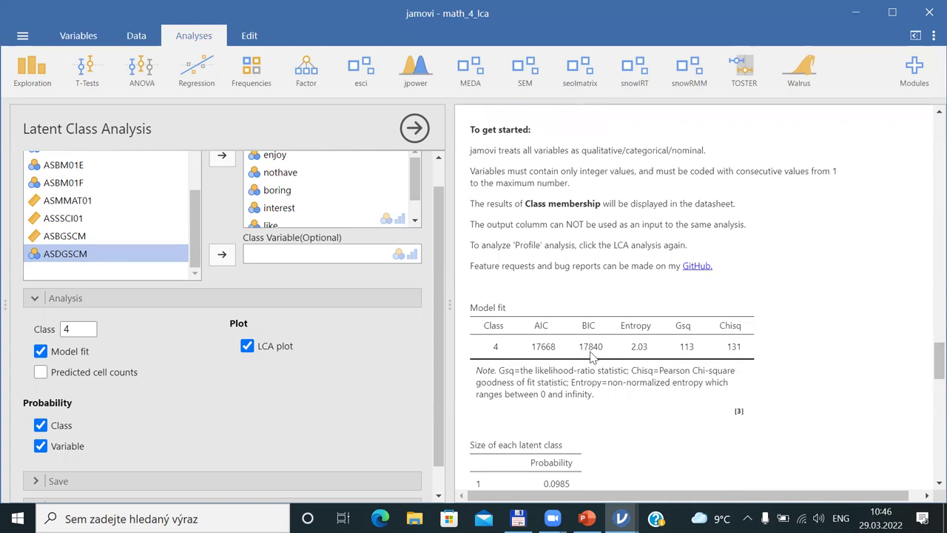
pyautogui.moveTo(928, 375); pyautogui.dragTo(927, 265)
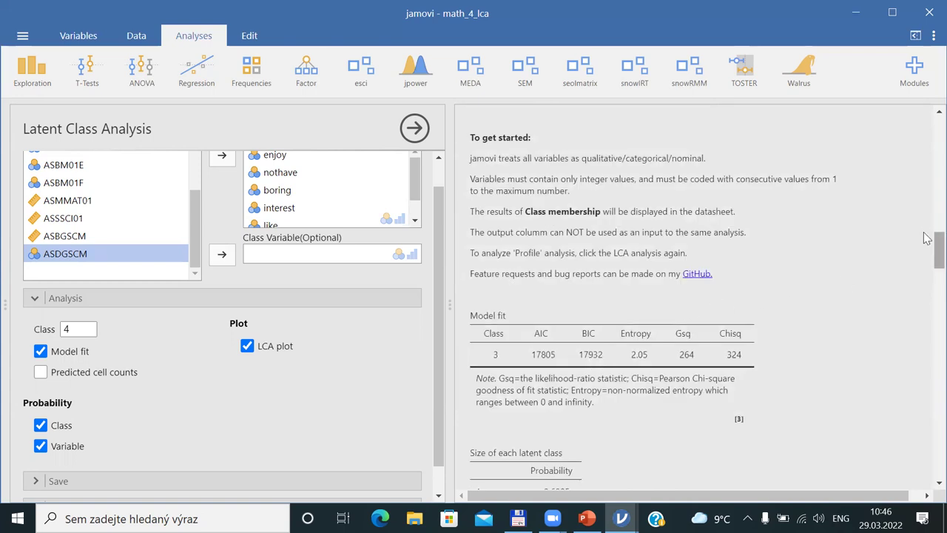
pyautogui.moveTo(927, 253); pyautogui.dragTo(927, 393)
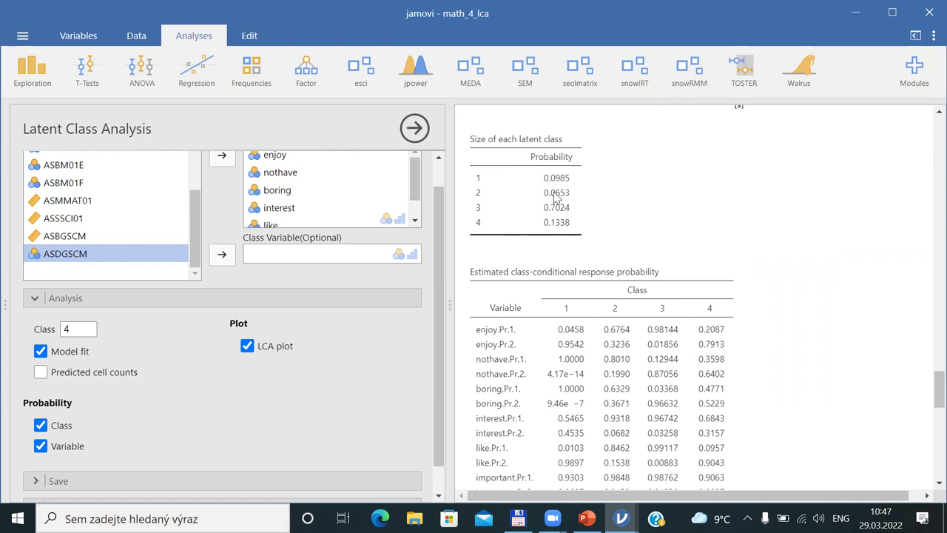
pyautogui.moveTo(927, 390); pyautogui.dragTo(927, 428)
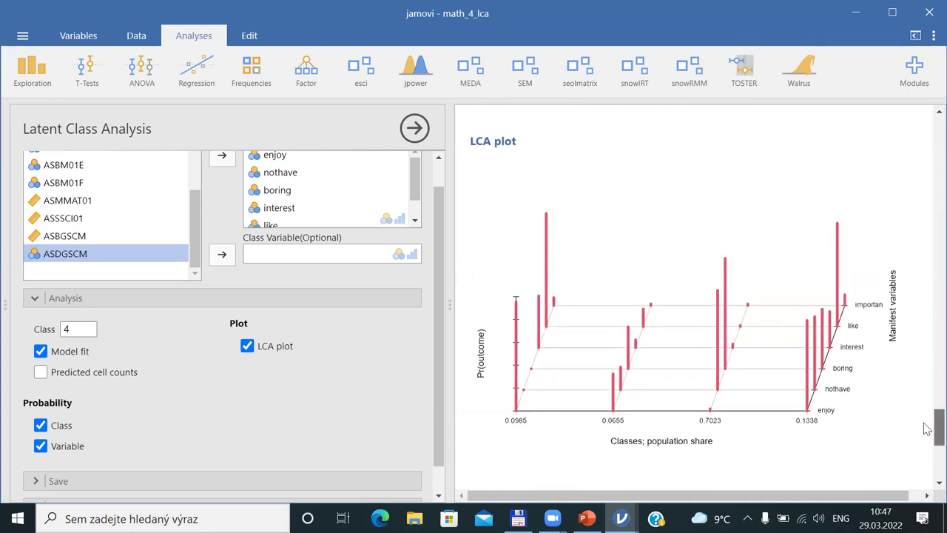
pyautogui.moveTo(928, 428); pyautogui.dragTo(928, 429)
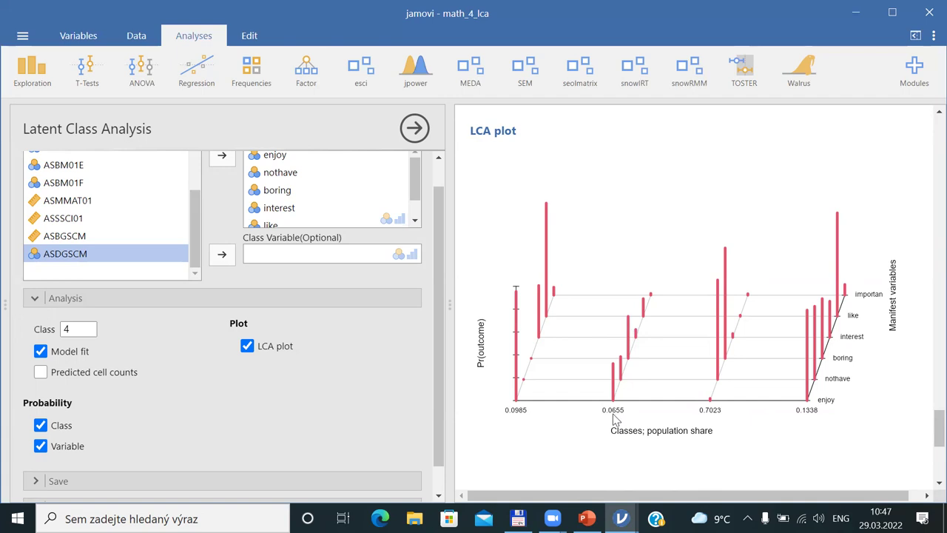
# Step: Set the number of classes of the third Latent Class Analysis to 5 and view its LCA plot
pyautogui.click(80, 332)
pyautogui.write('5')
pyautogui.press('Return')
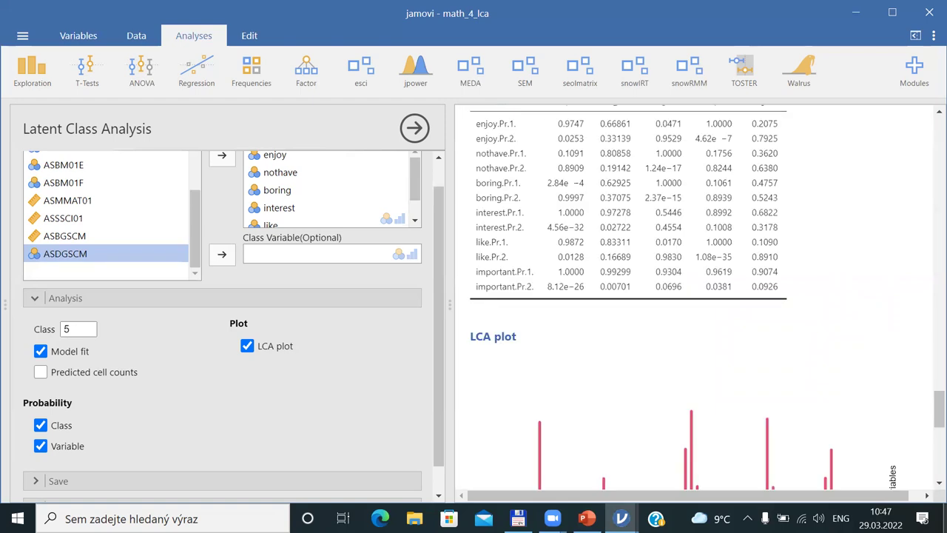
pyautogui.moveTo(931, 411); pyautogui.dragTo(927, 430)
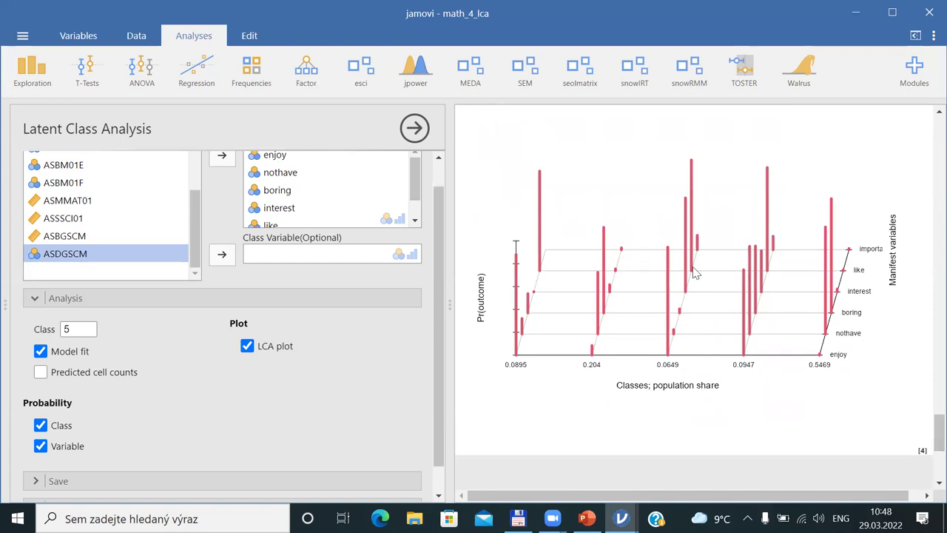
# Step: Go back to the three-class solution's LCA plot and review its item profiles
pyautogui.moveTo(924, 434); pyautogui.dragTo(927, 311)
pyautogui.scroll(-3, 928, 313)
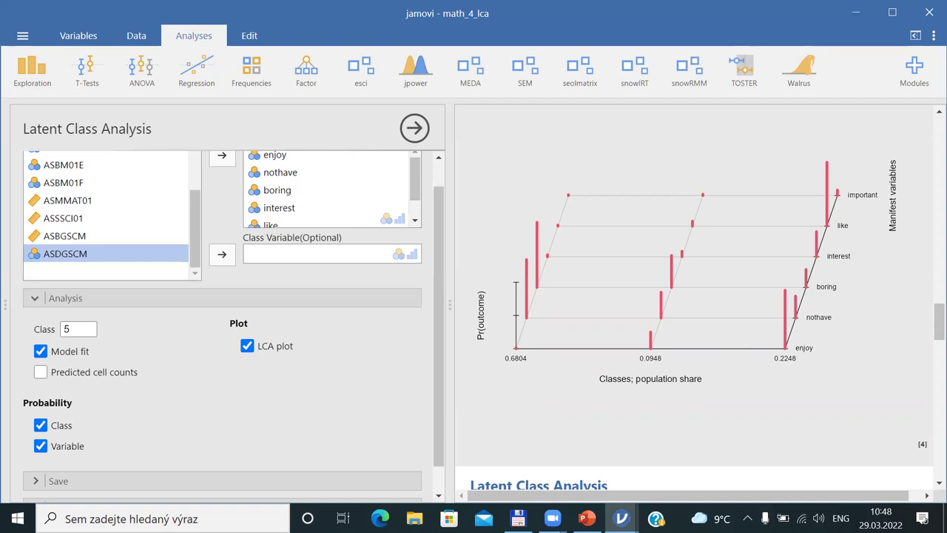
pyautogui.moveTo(587, 518)
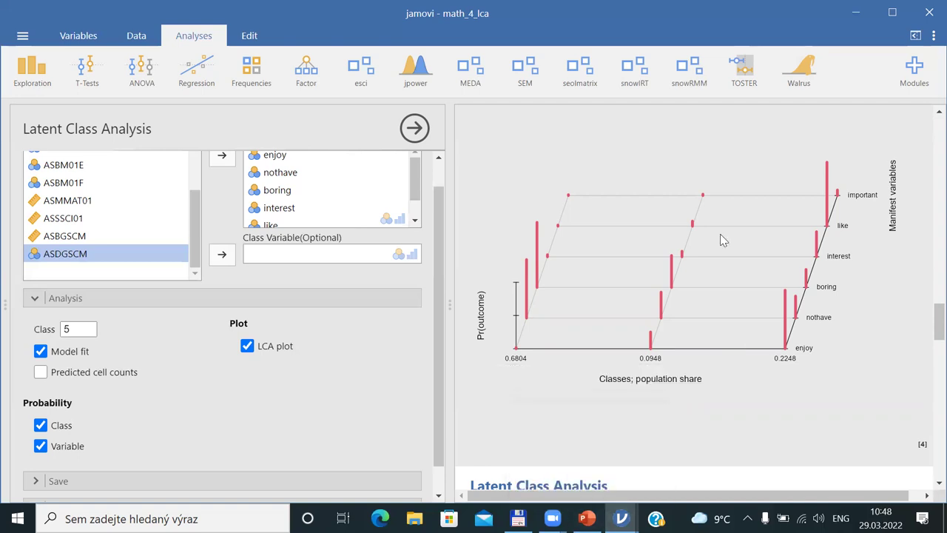